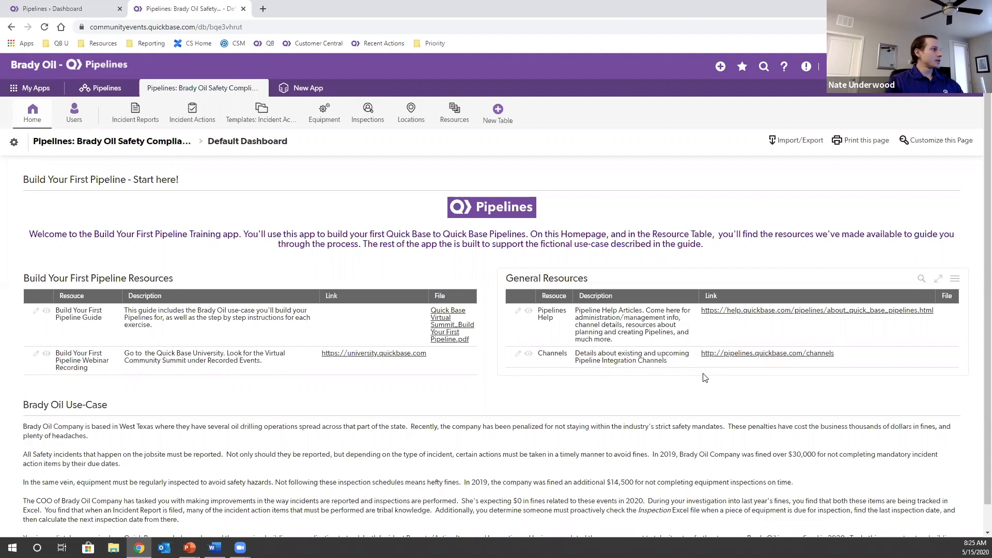
# Review the newest Midland incident report and its incident actions, and open the Templates: Incident Actions table.
pyautogui.scroll(-1, 699, 408)
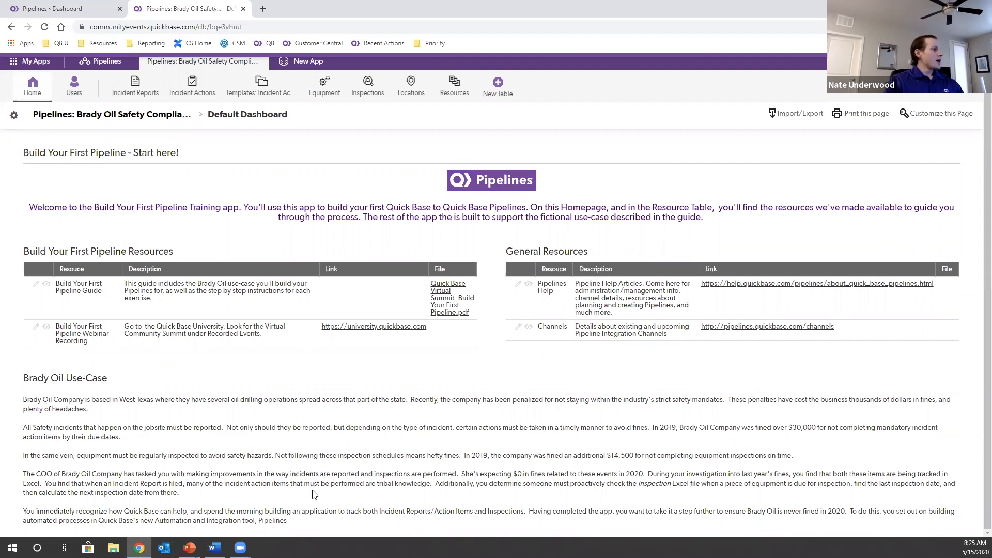
pyautogui.scroll(1, 313, 492)
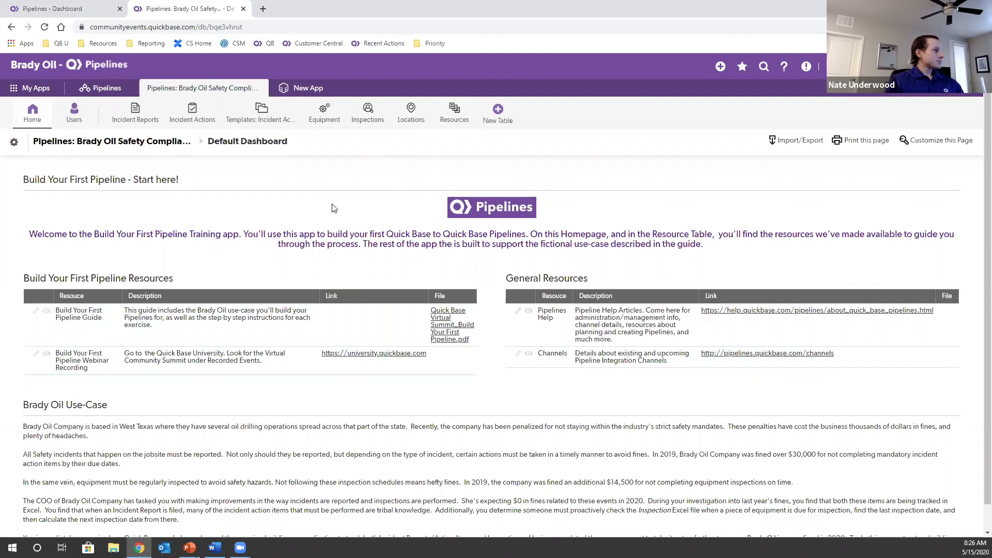
pyautogui.click(138, 115)
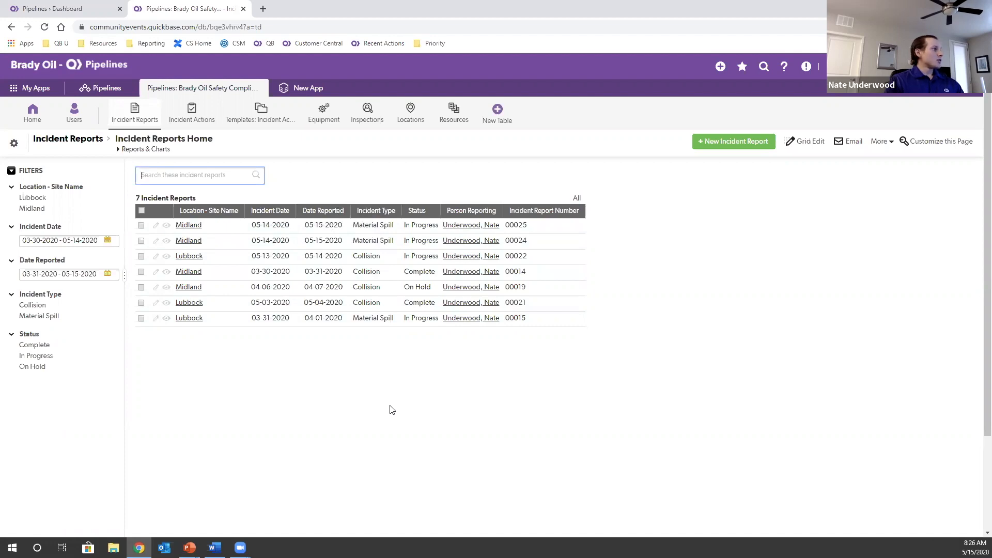
pyautogui.click(166, 226)
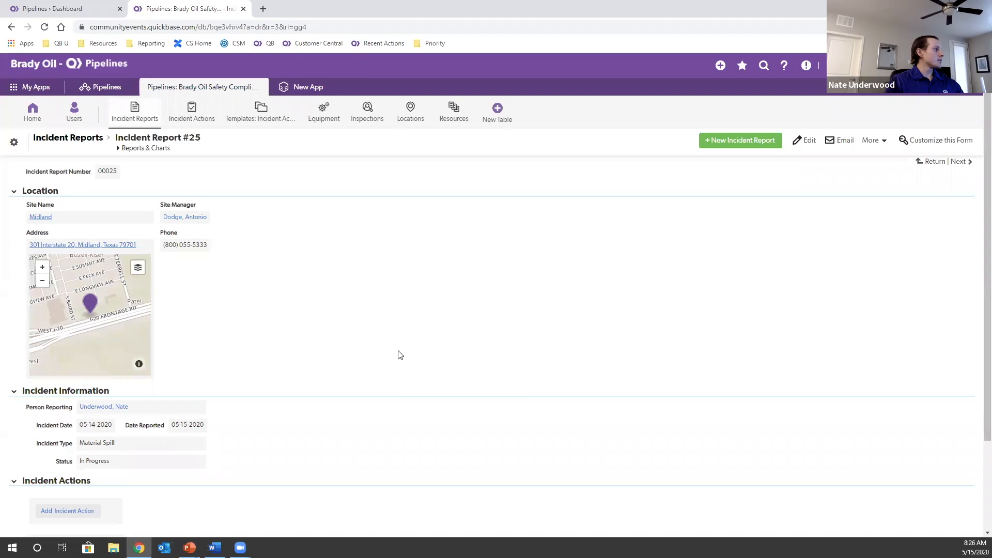
pyautogui.scroll(-3, 399, 356)
pyautogui.scroll(-1, 405, 356)
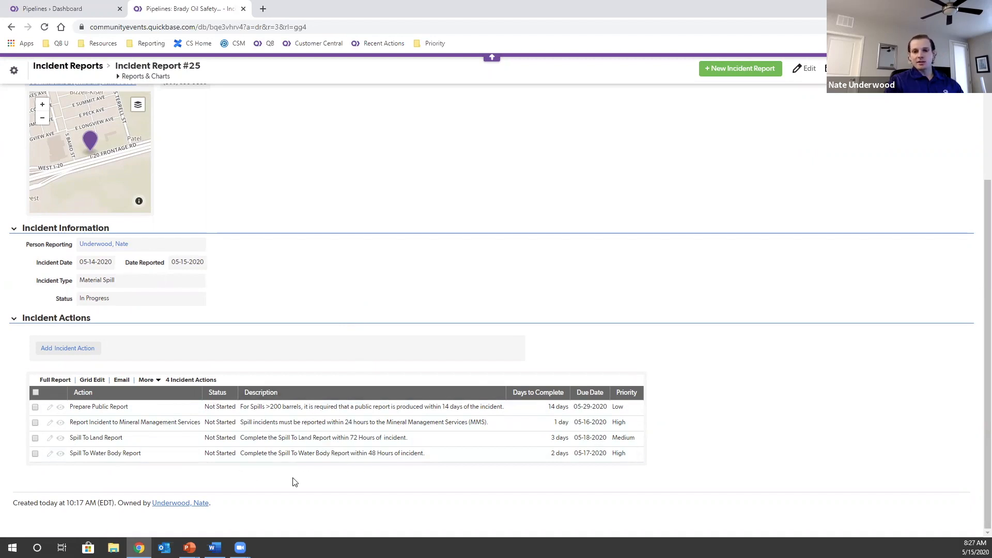
pyautogui.scroll(5, 274, 468)
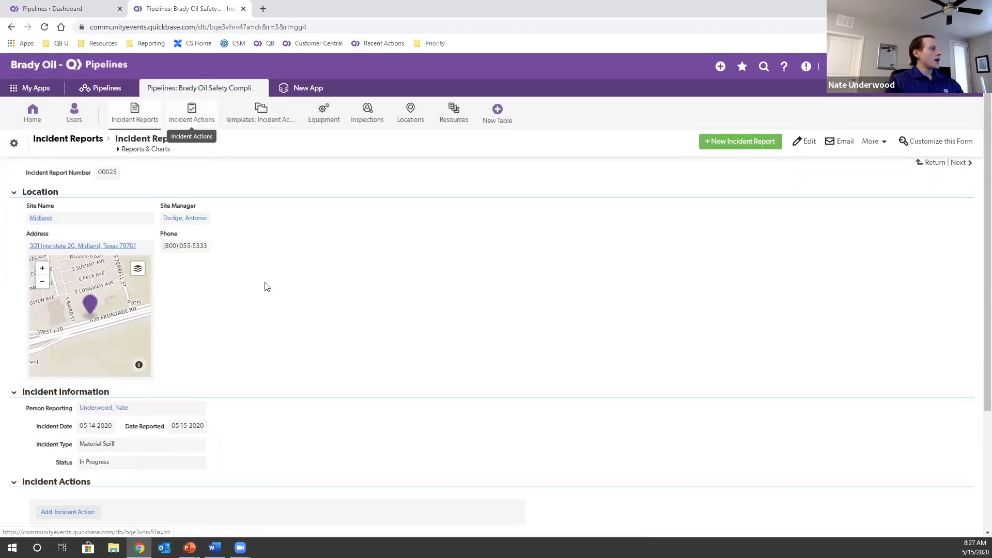
pyautogui.scroll(-3, 383, 336)
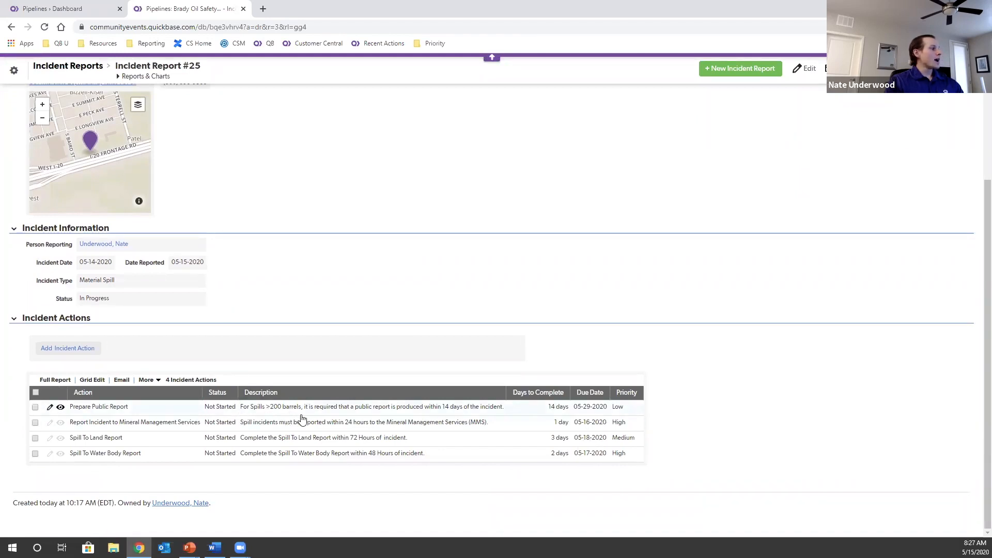
pyautogui.scroll(3, 303, 419)
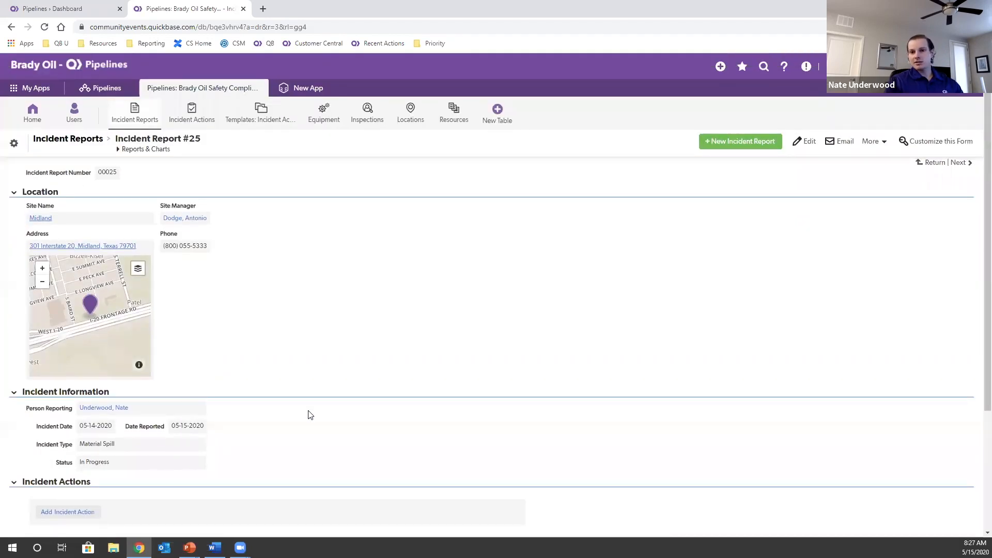
pyautogui.click(261, 119)
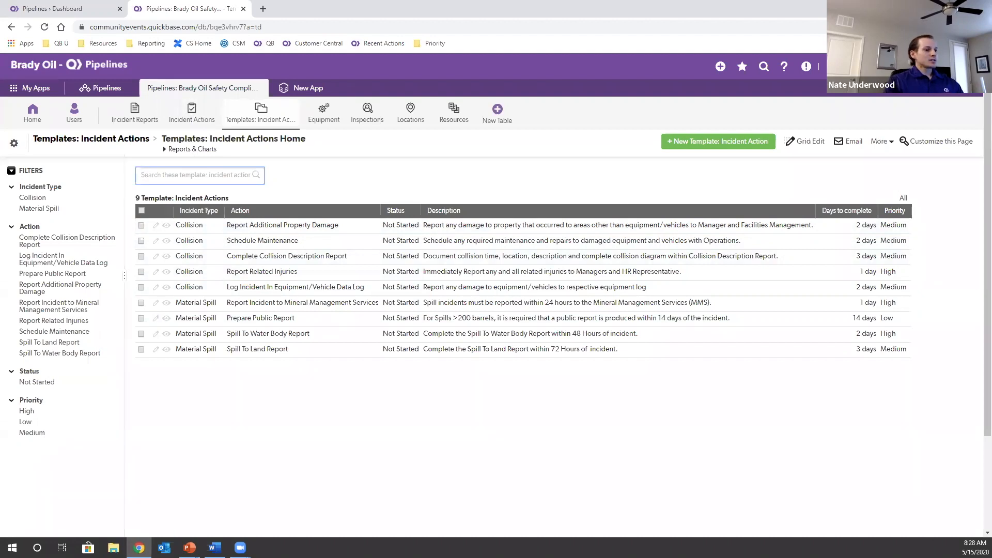
# Switch to the PowerPoint presentation and advance to the Create New Incident Report element on the Part 1 – Exercise 1 slide.
pyautogui.hotkey('alt', 'Tab')
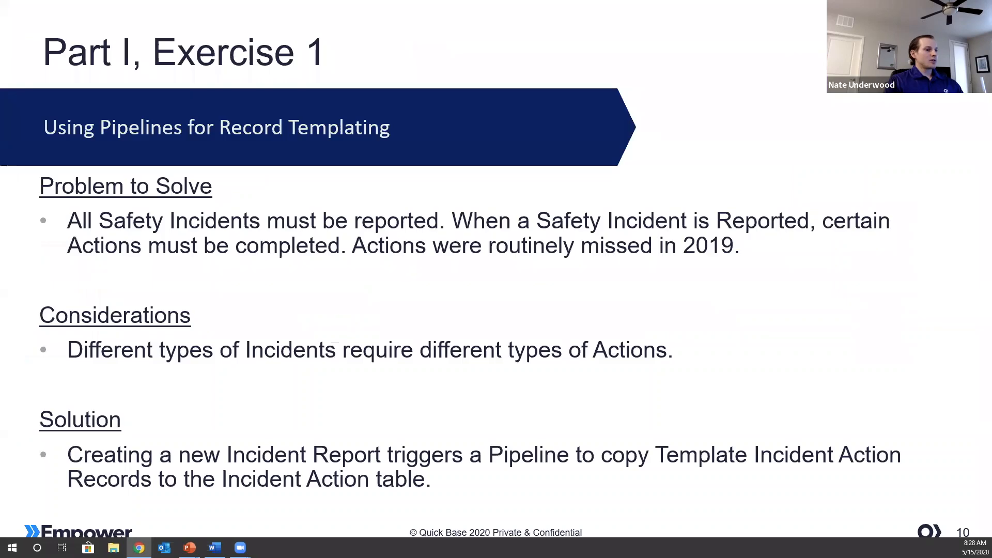
pyautogui.press('Right')
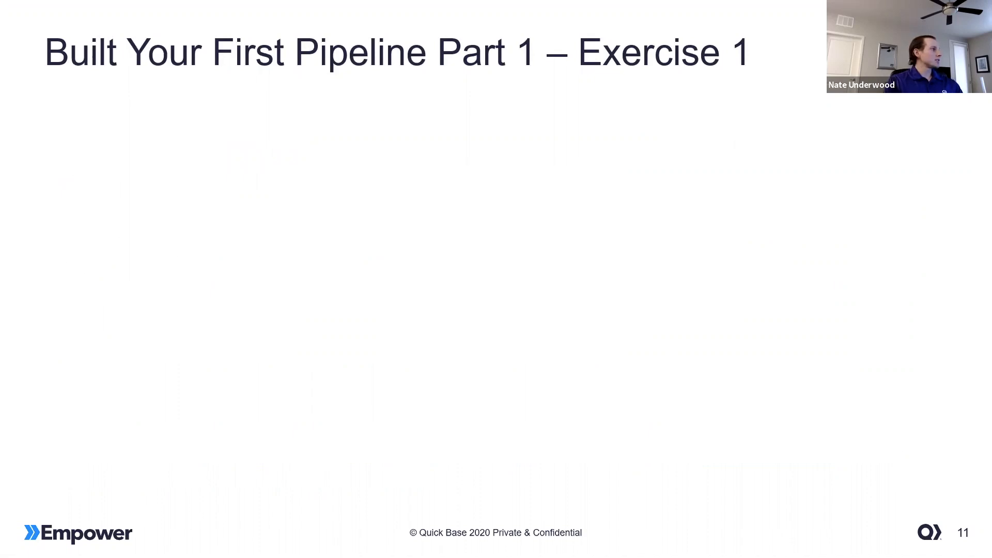
pyautogui.press('Right')
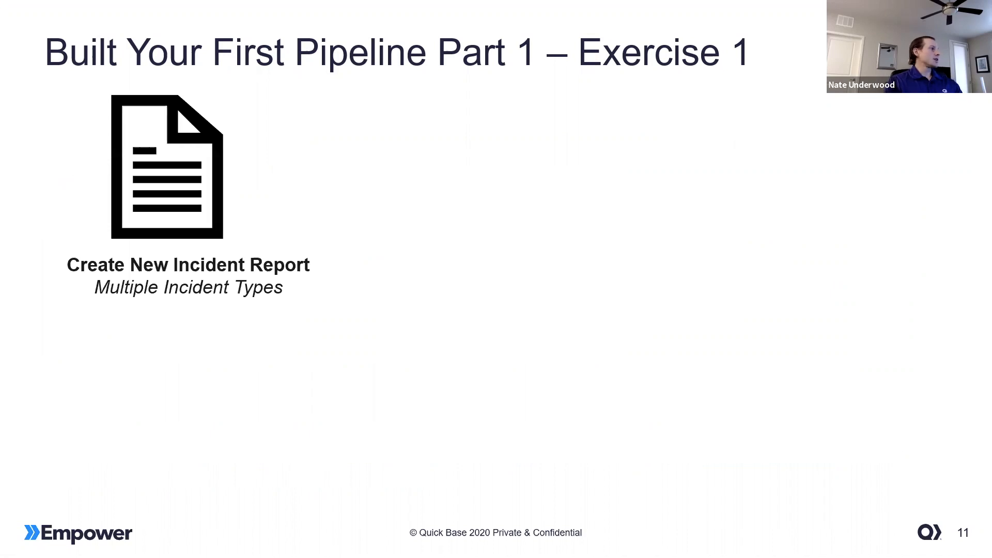
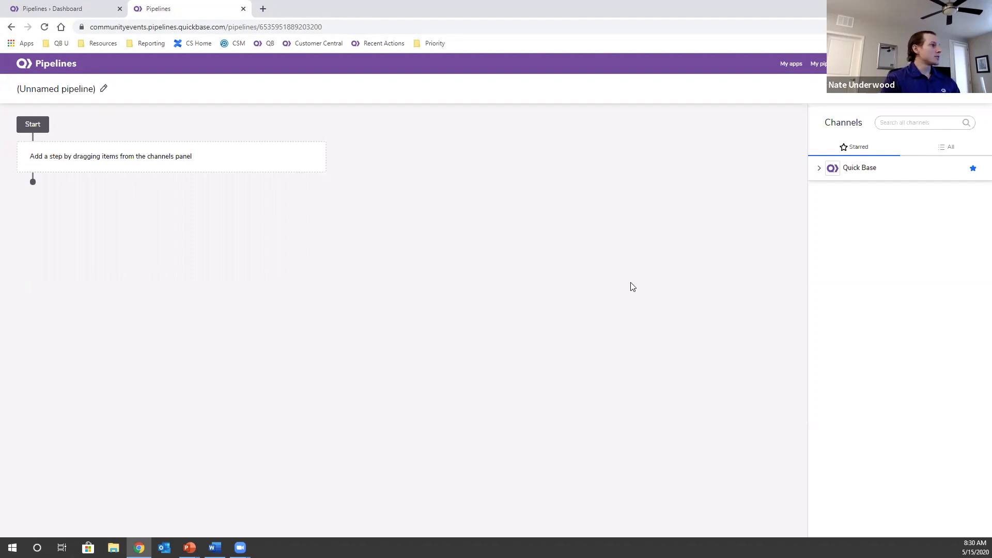
# Name the pipeline "Safety - Create Incident Actions".
pyautogui.click(60, 91)
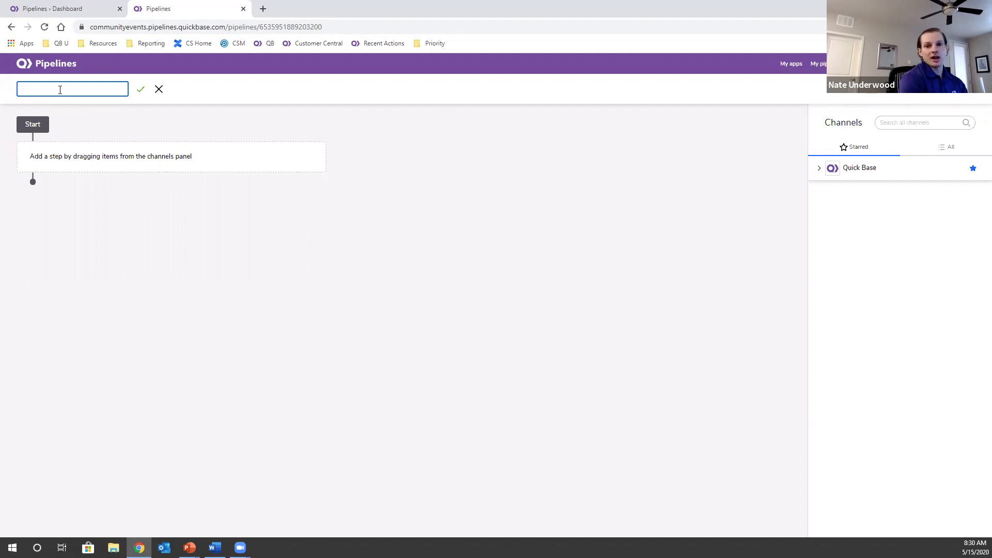
pyautogui.write('Sae')
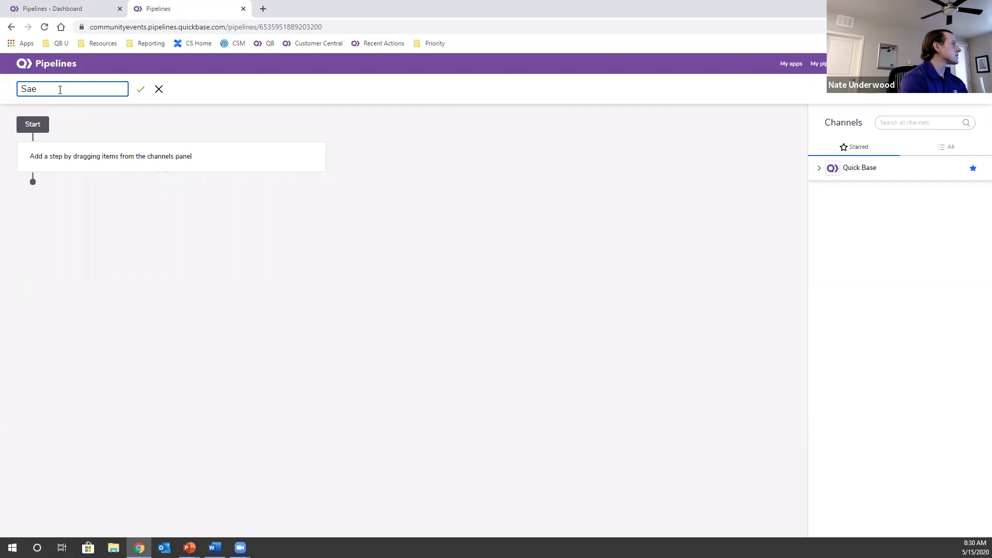
pyautogui.press('BackSpace')
pyautogui.write('fety -')
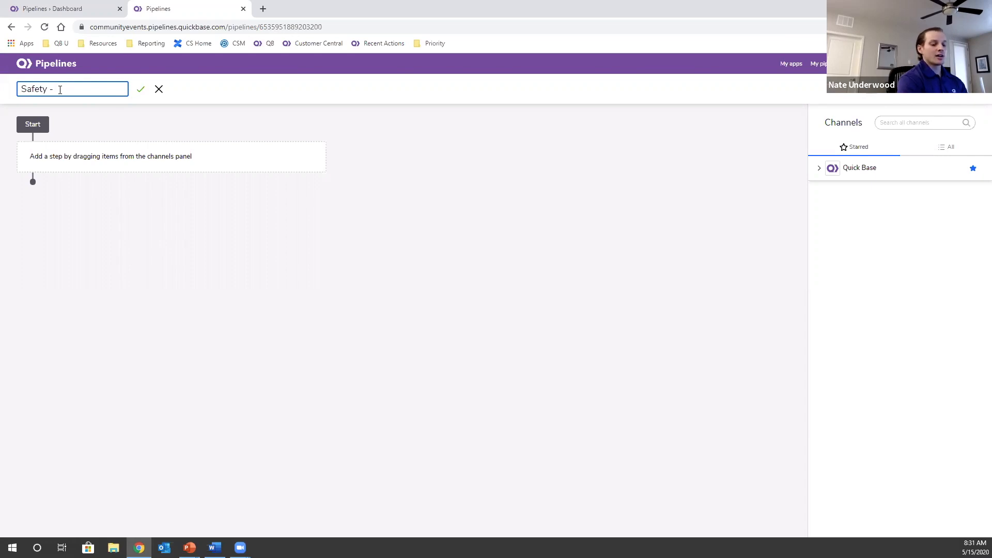
pyautogui.write('C')
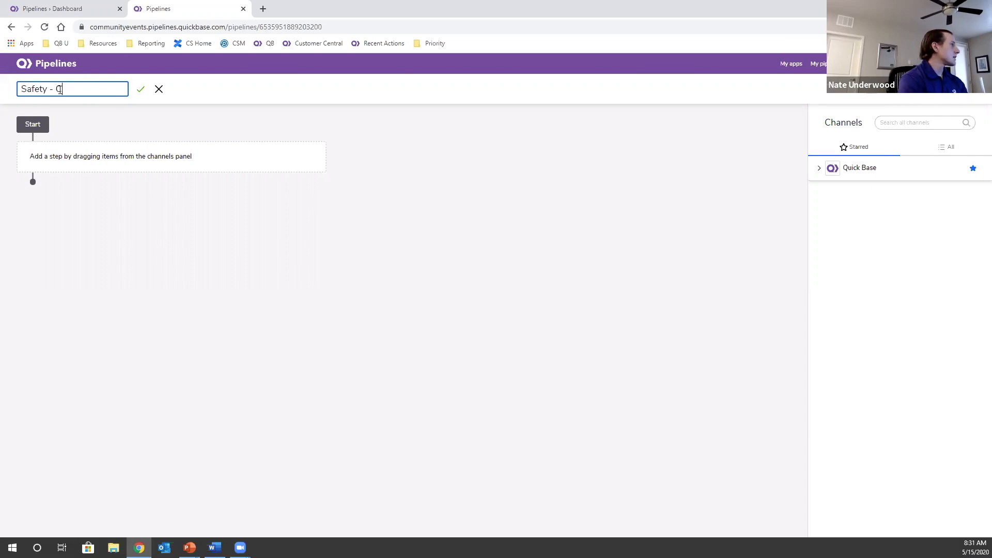
pyautogui.write('reate Inc')
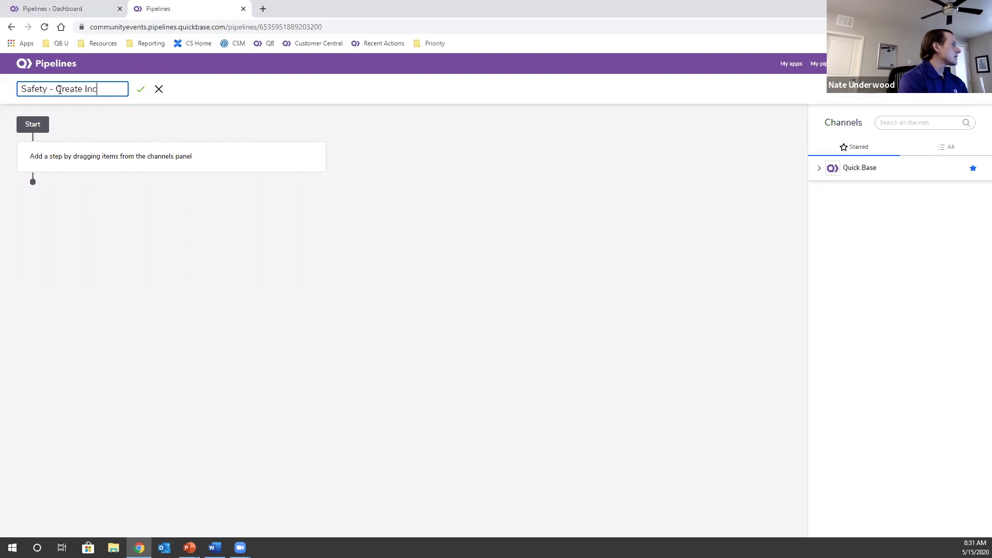
pyautogui.write('ident Actions')
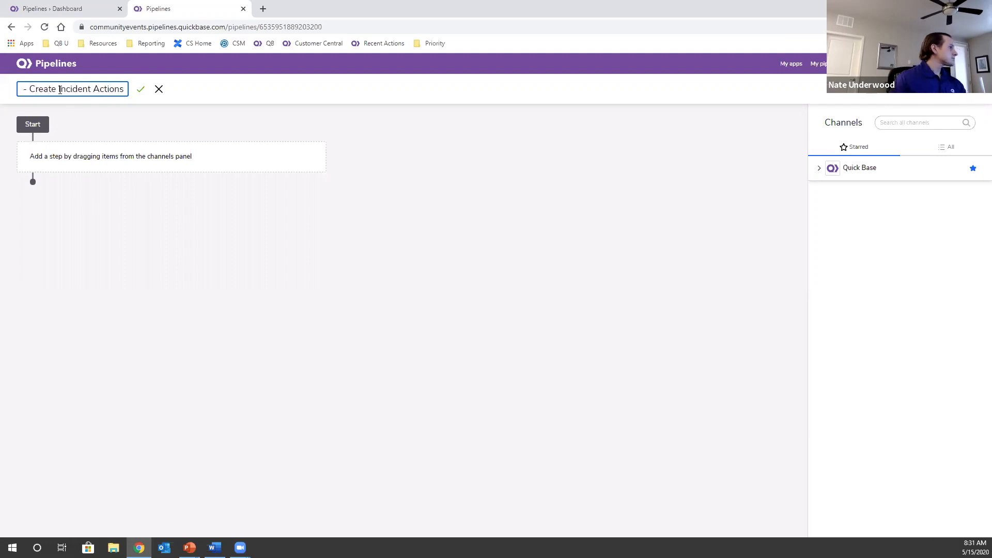
pyautogui.click(141, 89)
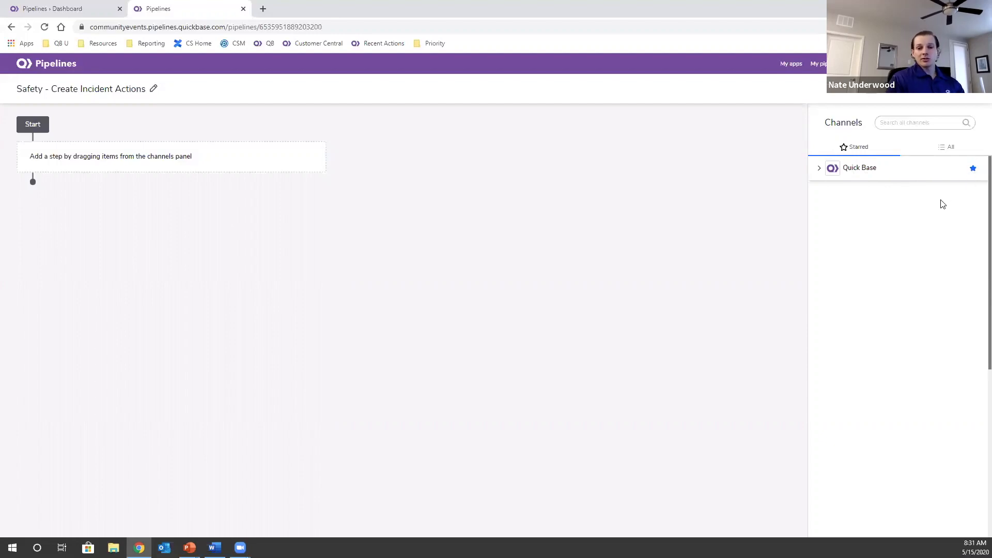
# Add a Quick Base Record Created trigger for the Pipelines: Brady Oil Safety Compliance: Incident Reports table.
pyautogui.click(819, 171)
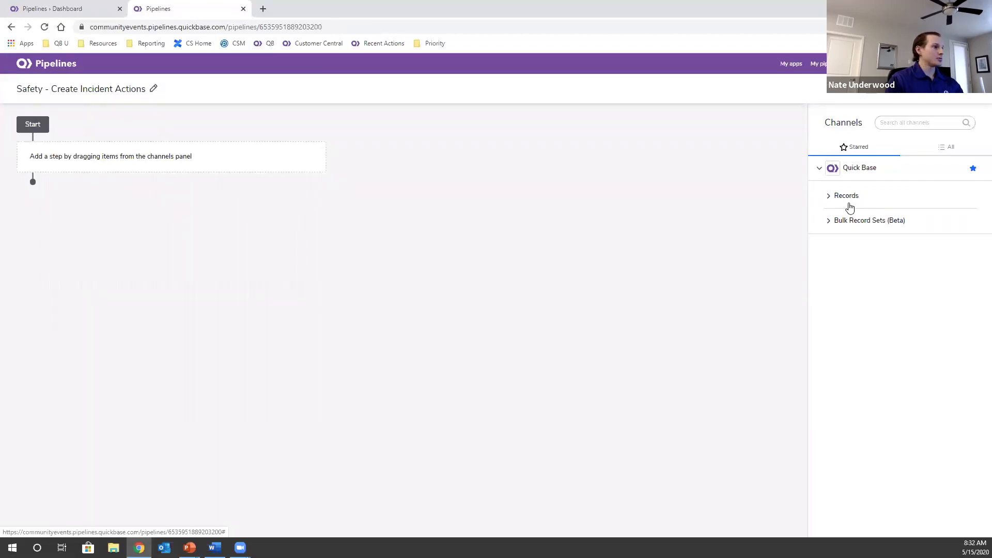
pyautogui.click(829, 196)
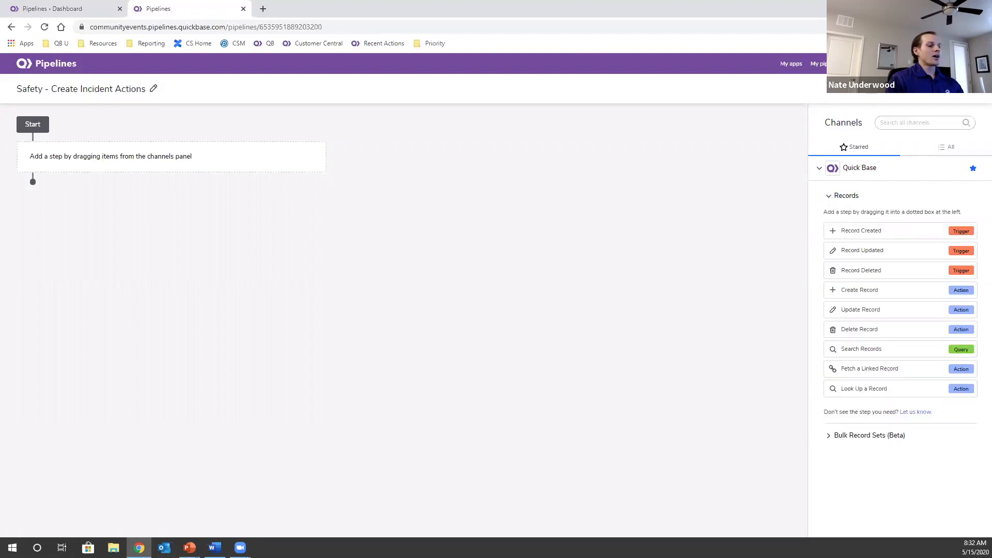
pyautogui.hotkey('alt', 'Tab')
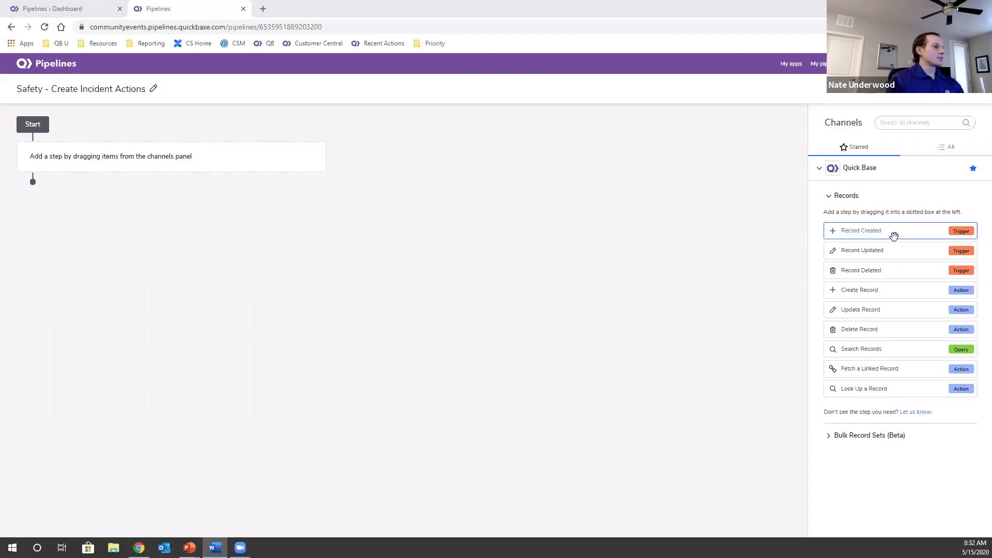
pyautogui.moveTo(896, 232); pyautogui.dragTo(127, 157)
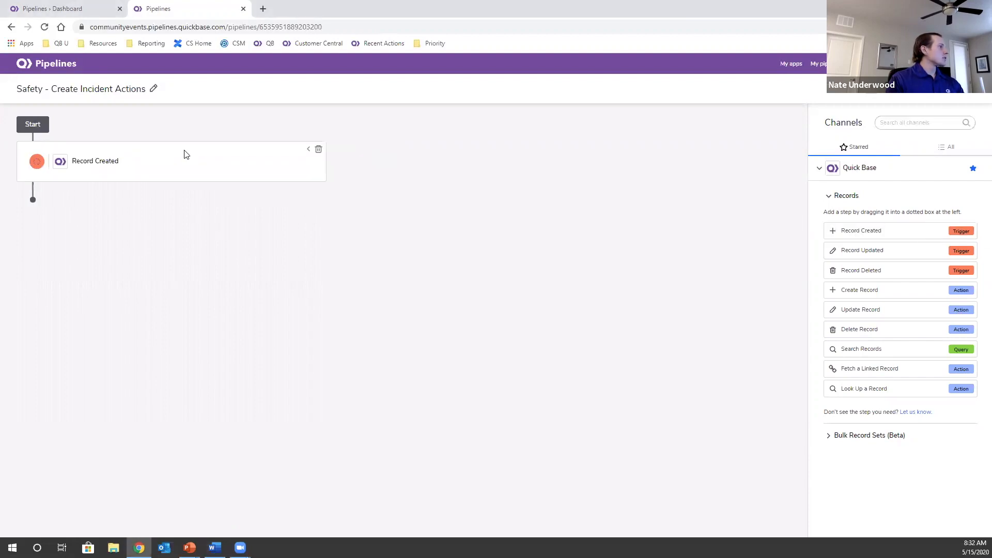
pyautogui.click(256, 298)
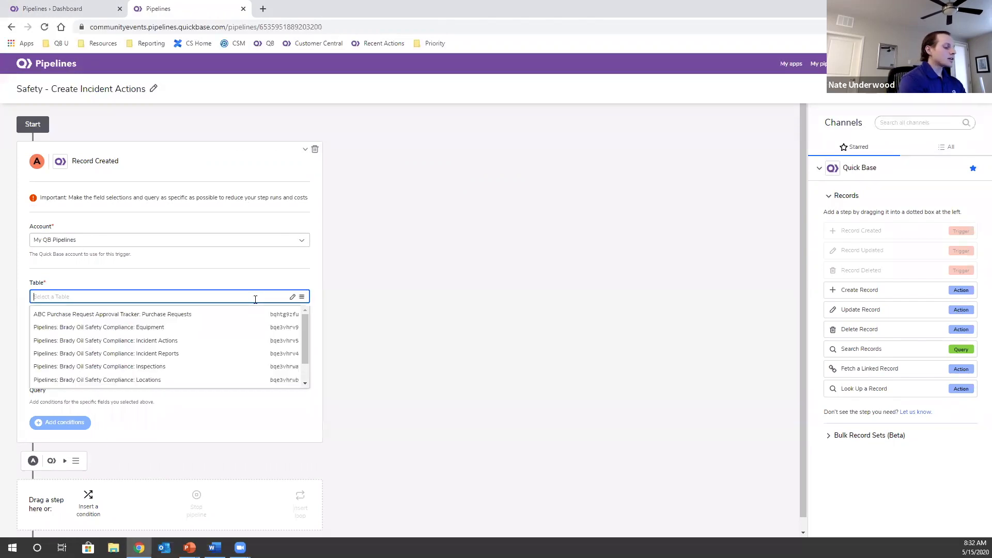
pyautogui.write('report')
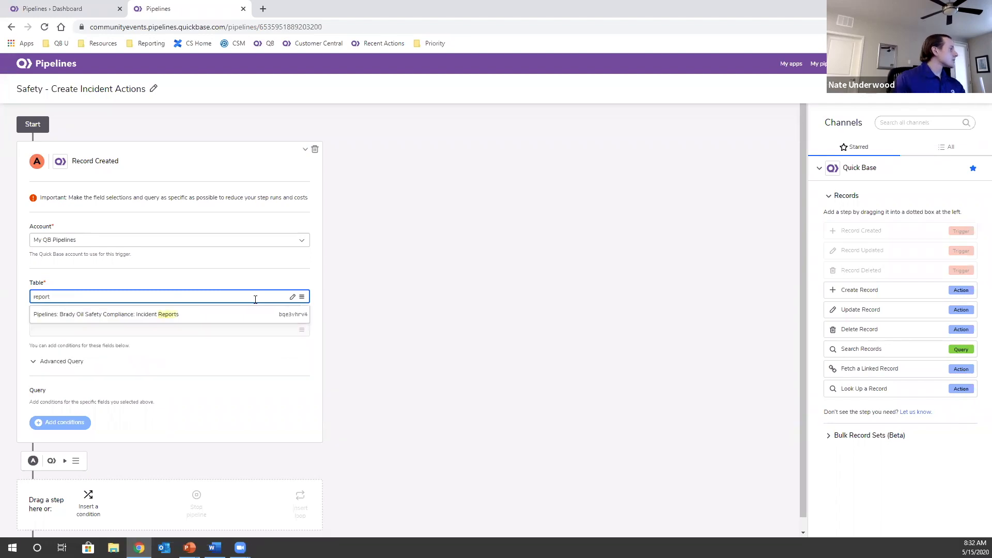
pyautogui.click(164, 316)
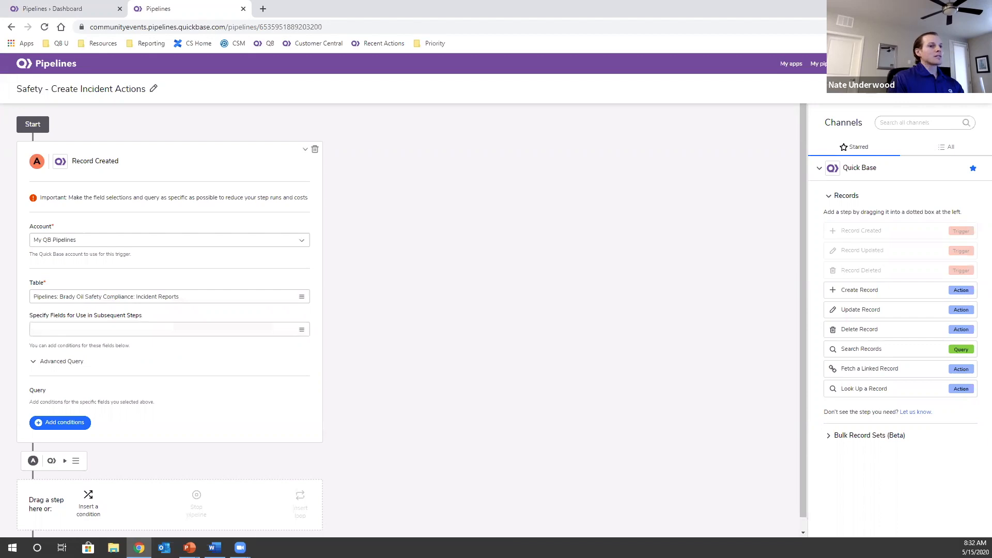
# Specify Incident Type as the Record Created trigger's field for use in subsequent steps.
pyautogui.scroll(-1, 460, 342)
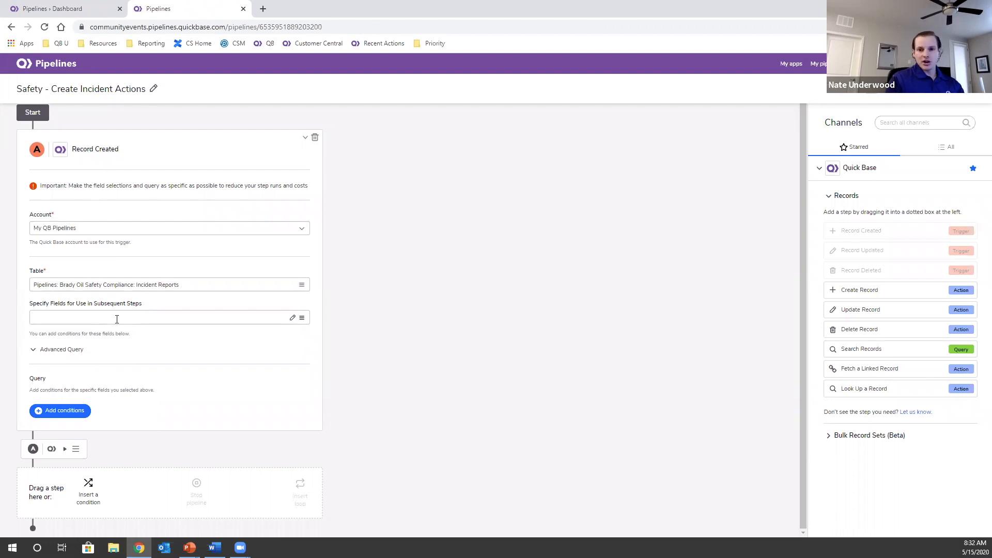
pyautogui.click(138, 320)
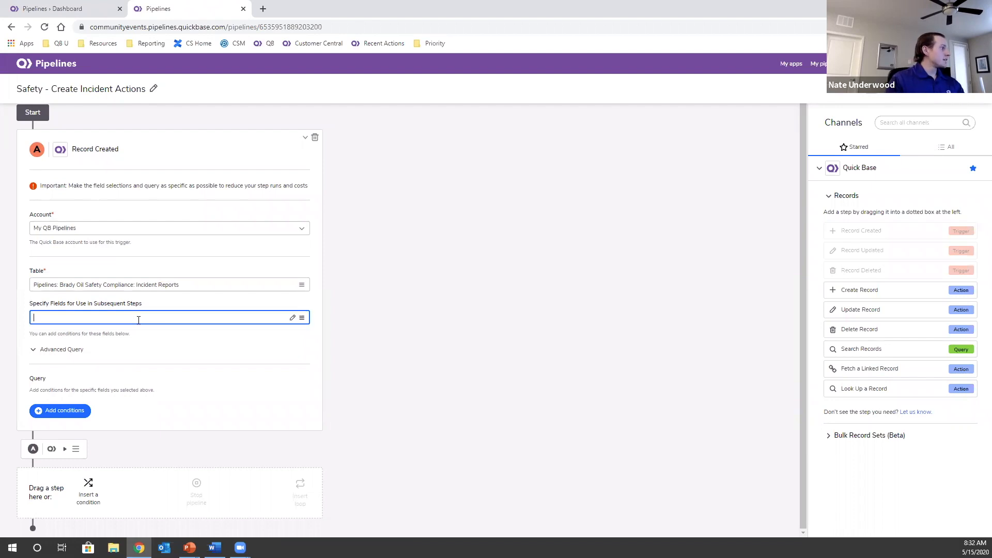
pyautogui.write('inc')
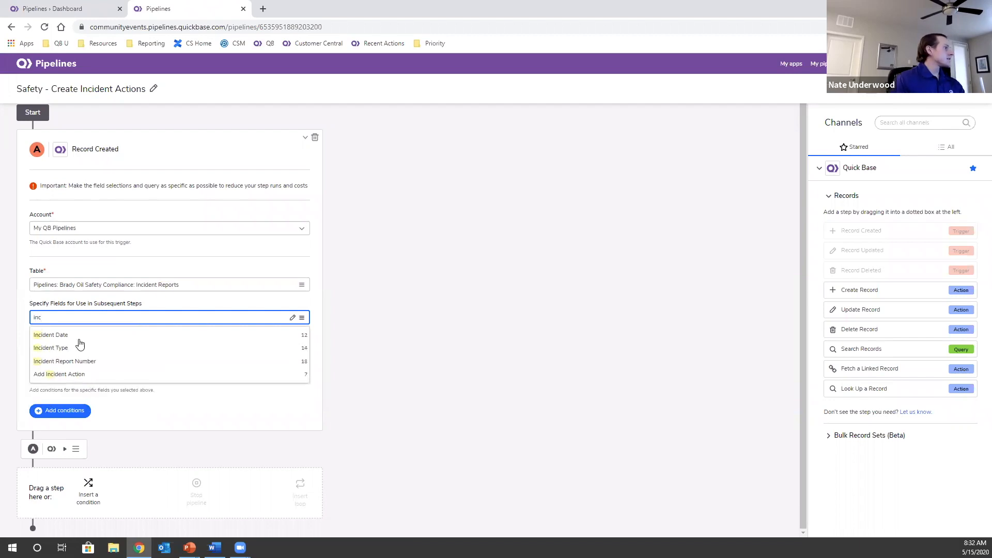
pyautogui.click(60, 349)
pyautogui.click(467, 352)
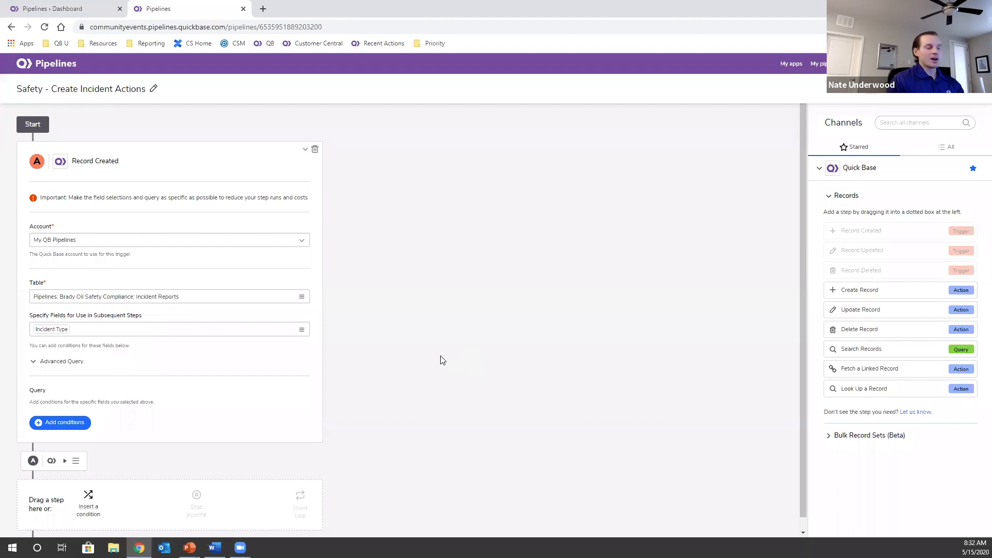
# Add a Search Records step after the trigger, querying the Pipelines: Brady Oil Safety Compliance: Templates: Incident Actions table.
pyautogui.scroll(-1, 434, 352)
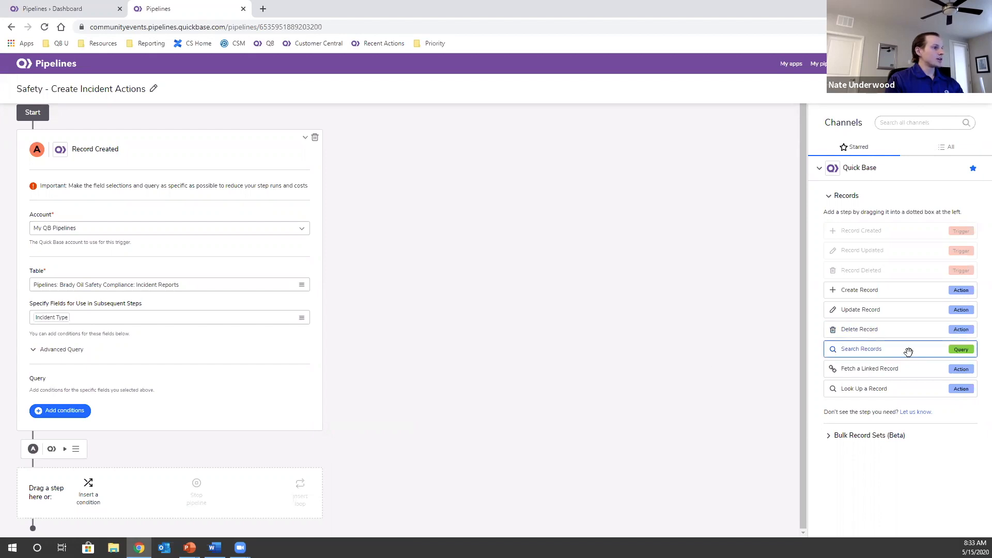
pyautogui.moveTo(919, 352); pyautogui.dragTo(104, 243)
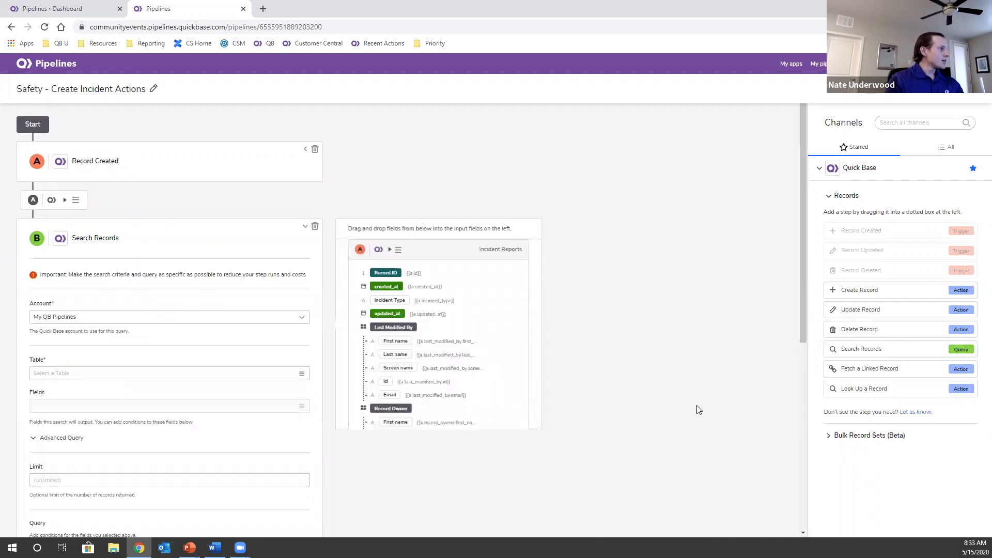
pyautogui.scroll(-4, 355, 336)
pyautogui.click(272, 167)
pyautogui.write('template')
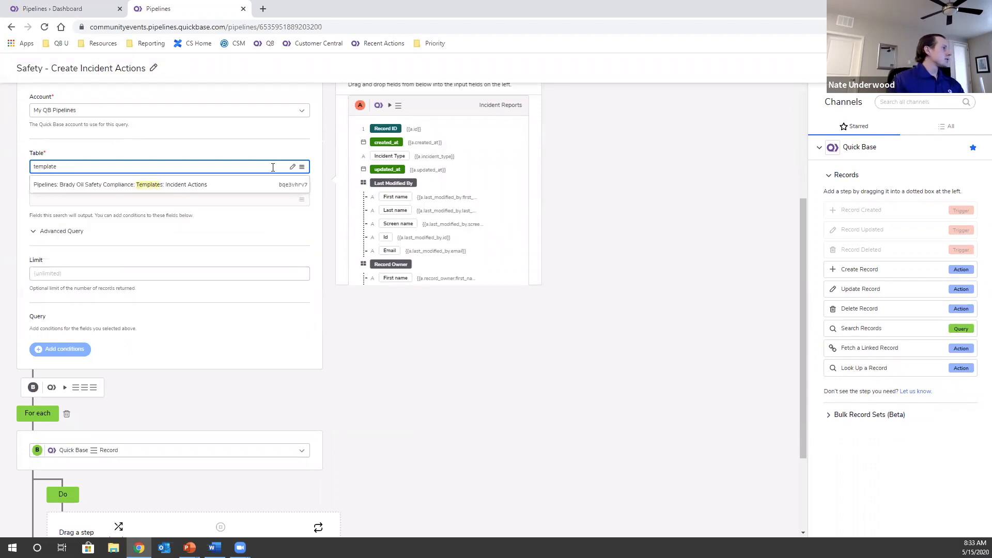
pyautogui.click(219, 187)
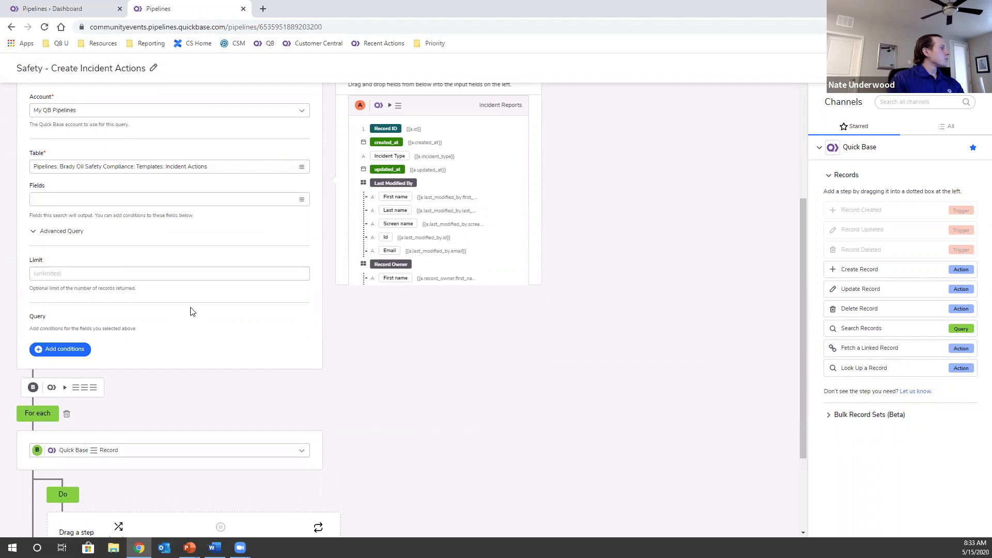
# Add Action, Days to complete and Description as output fields of the Search Records step.
pyautogui.scroll(1, 130, 244)
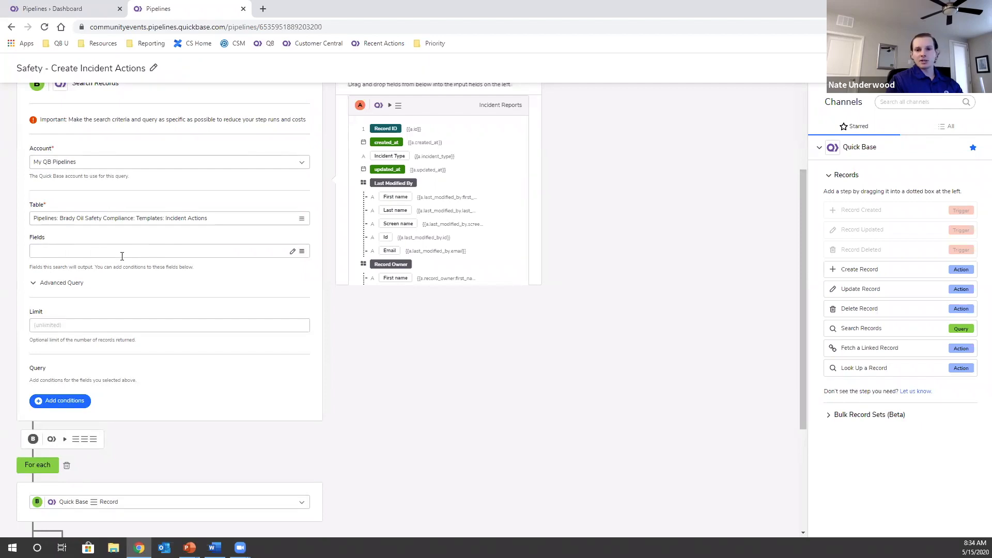
pyautogui.click(130, 253)
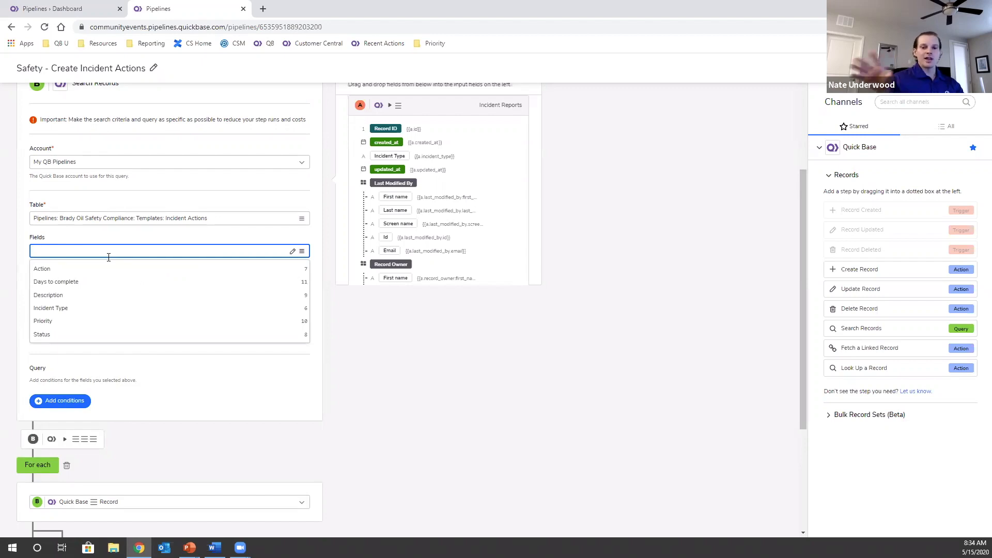
pyautogui.write('Actions')
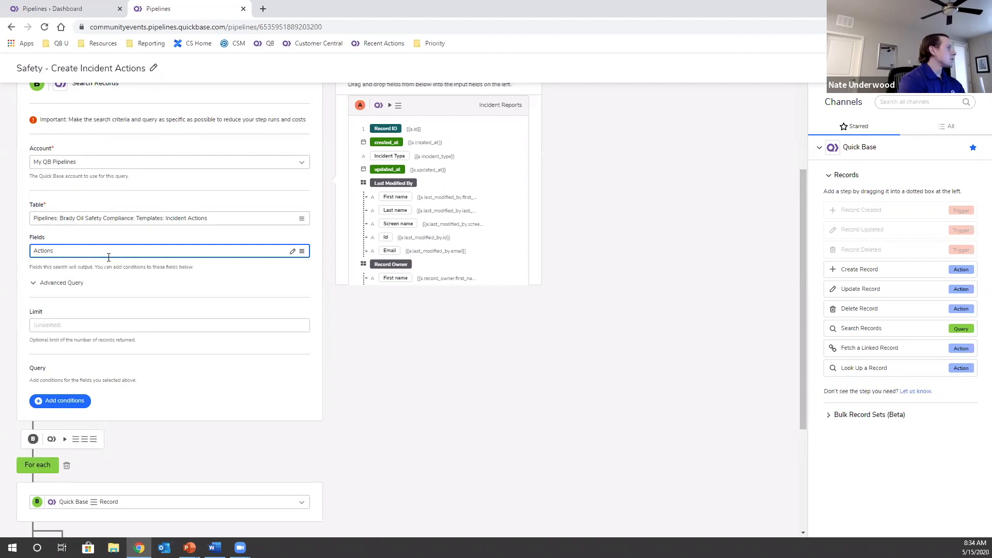
pyautogui.press('Return')
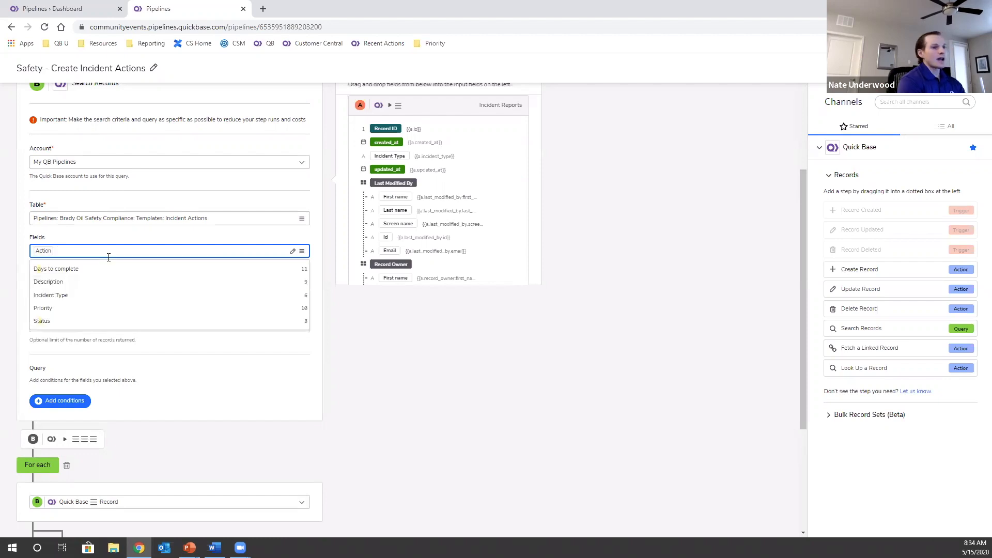
pyautogui.write('Days t')
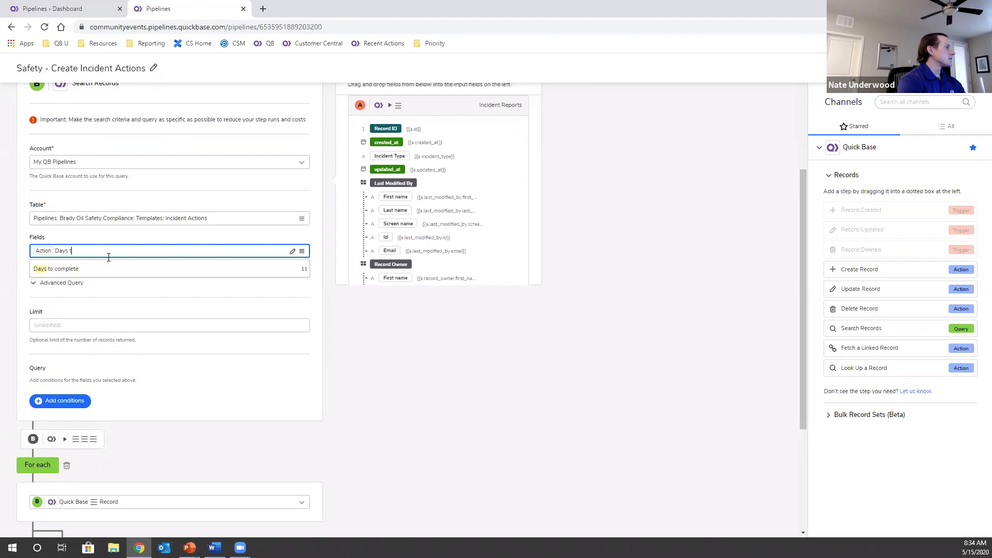
pyautogui.press('Return')
pyautogui.write('Descip')
pyautogui.press('BackSpace')
pyautogui.press('Return')
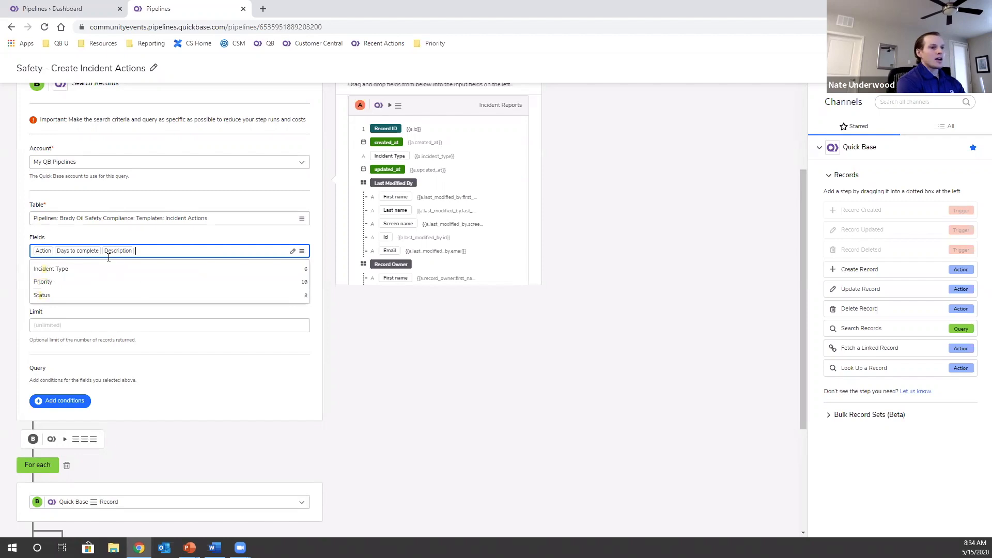
# Add Priority, Status and Incident Type to the Search Records step's output fields.
pyautogui.write('Prio')
pyautogui.press('Return')
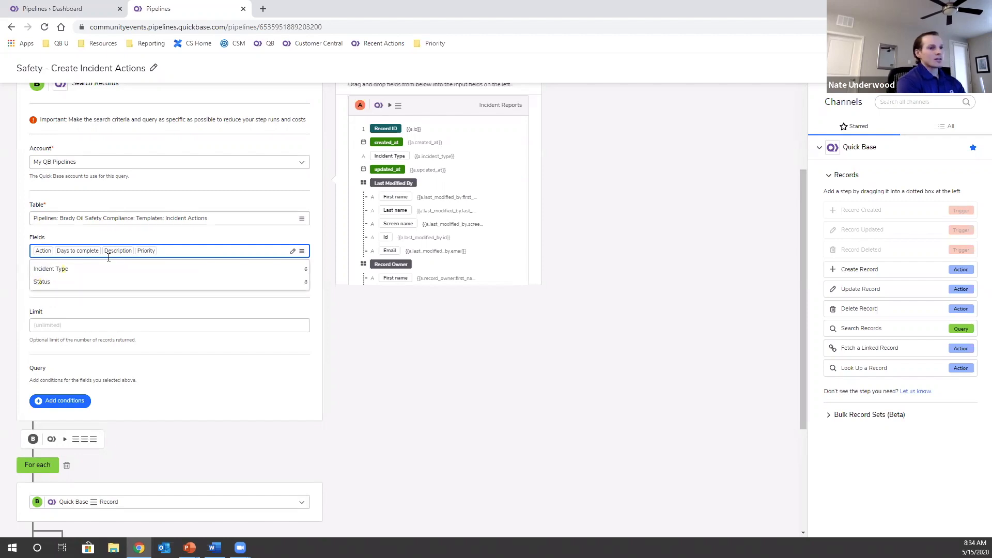
pyautogui.write('St')
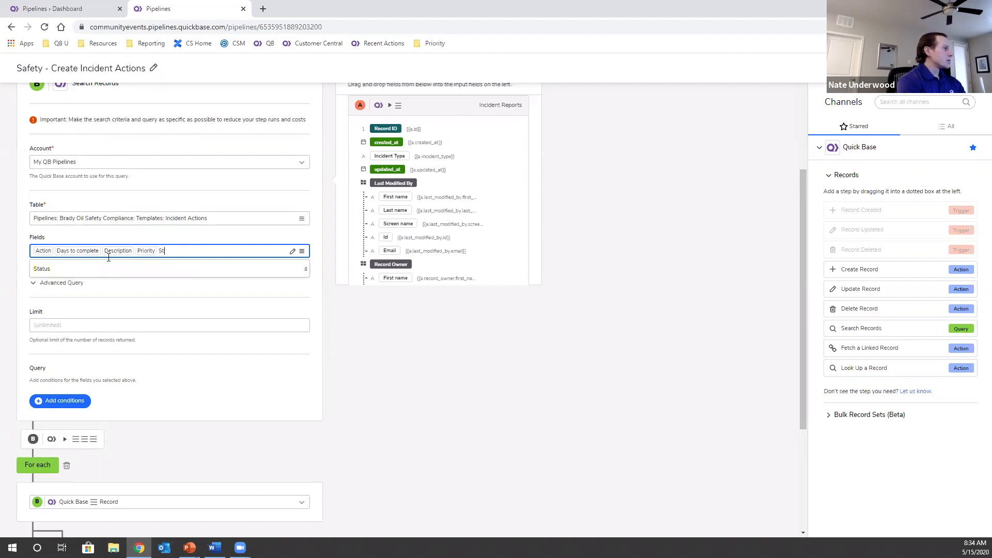
pyautogui.write('at')
pyautogui.press('Return')
pyautogui.write('Ind')
pyautogui.press('BackSpace')
pyautogui.press('Return')
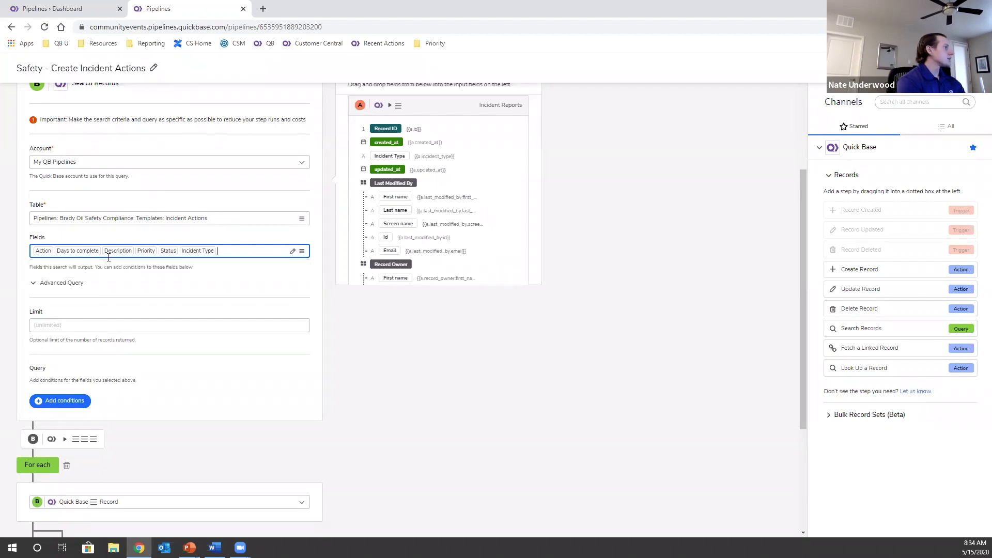
pyautogui.scroll(1, 261, 342)
pyautogui.click(386, 409)
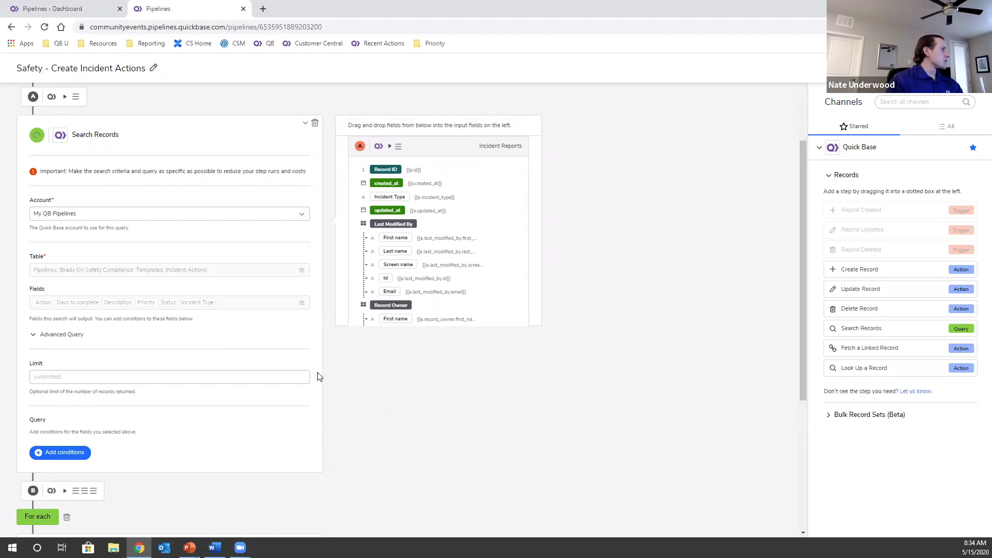
# Add a query condition on Incident Type to the Search Records step, with the operator "is".
pyautogui.scroll(-3, 310, 370)
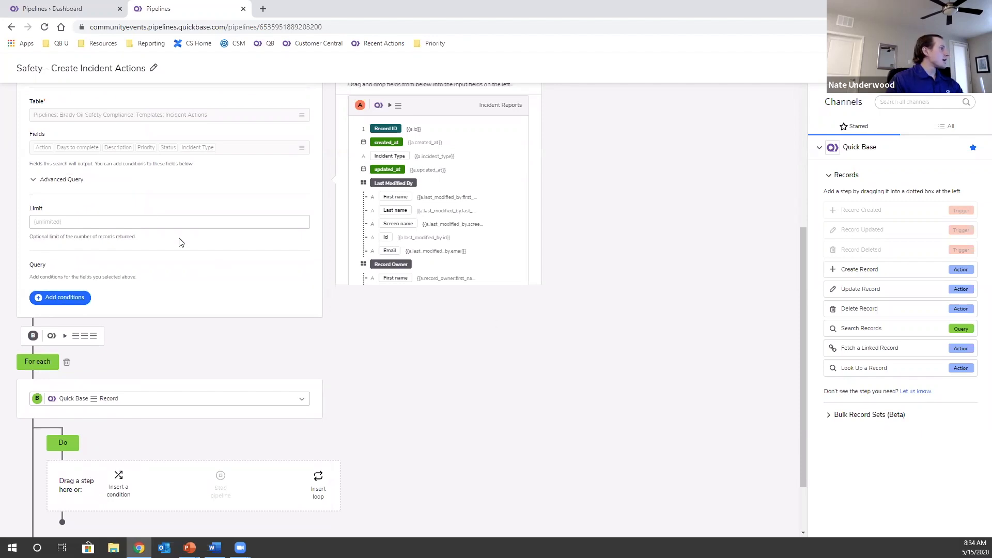
pyautogui.scroll(-1, 137, 217)
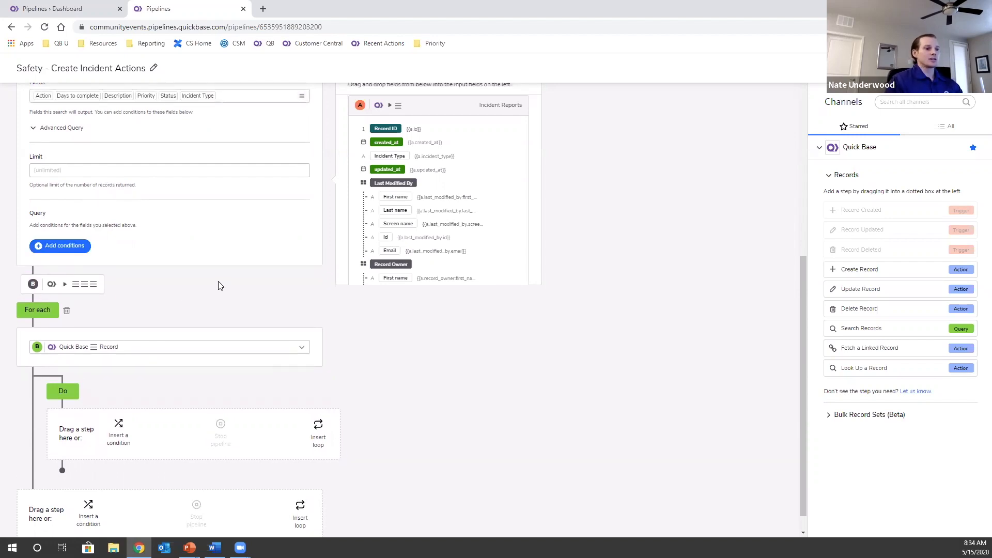
pyautogui.scroll(3, 215, 292)
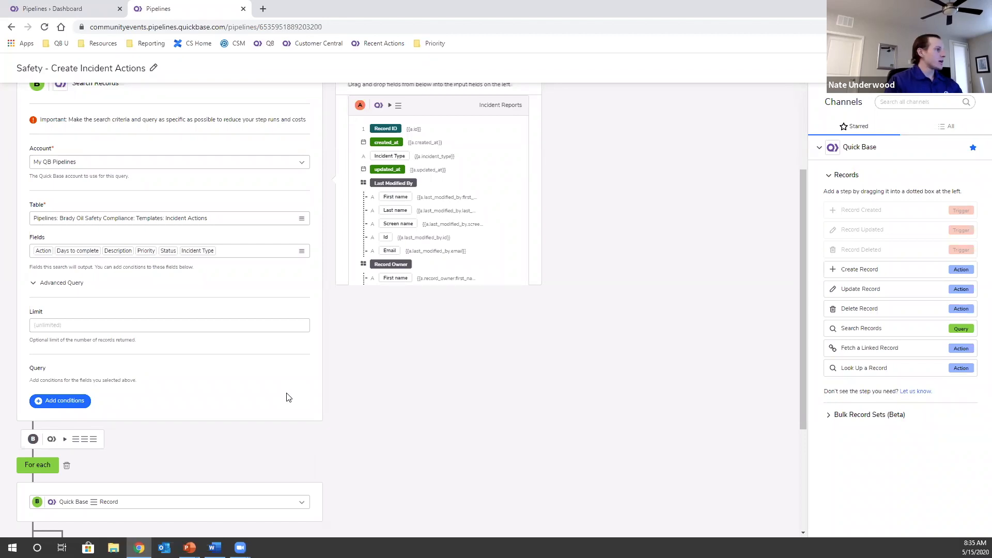
pyautogui.scroll(-1, 271, 396)
pyautogui.click(77, 349)
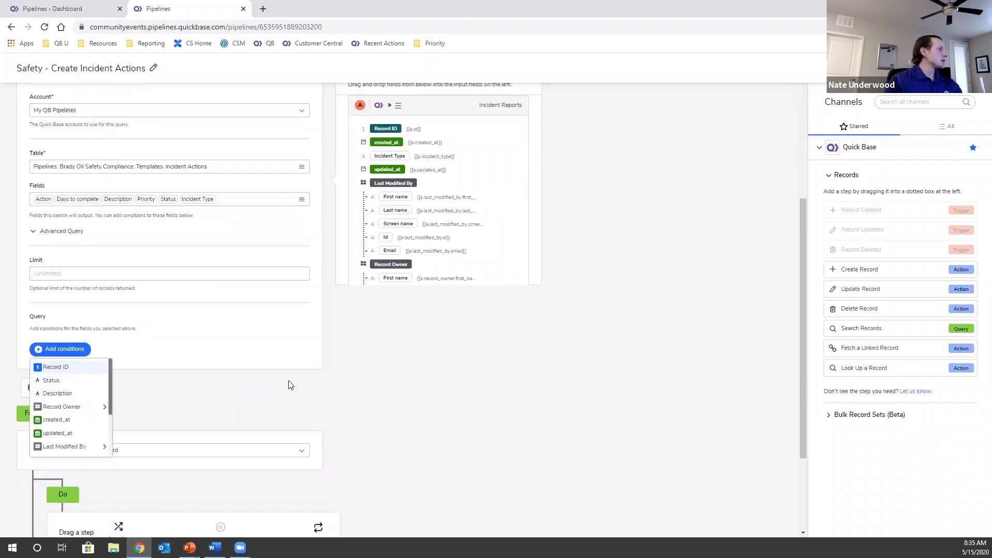
pyautogui.scroll(-3, 109, 377)
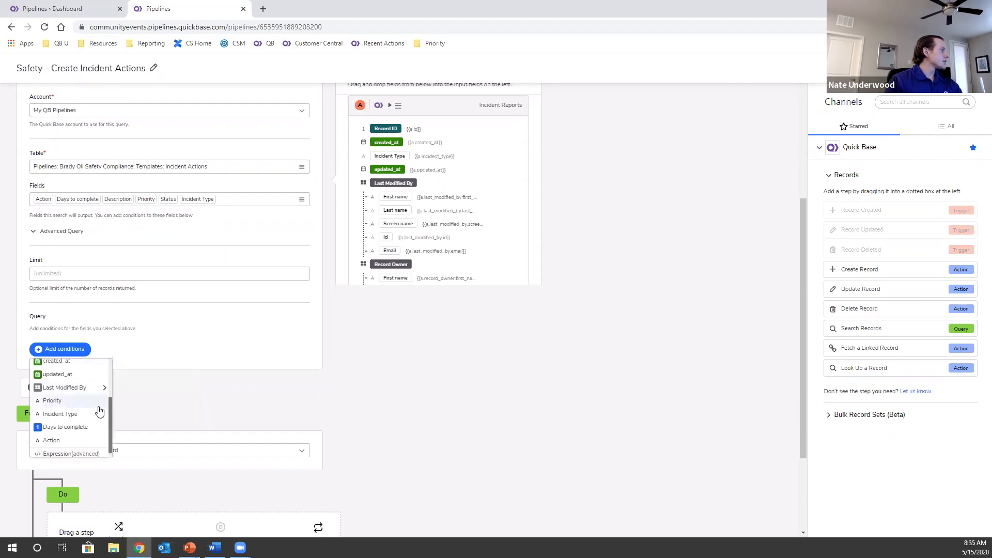
pyautogui.click(62, 414)
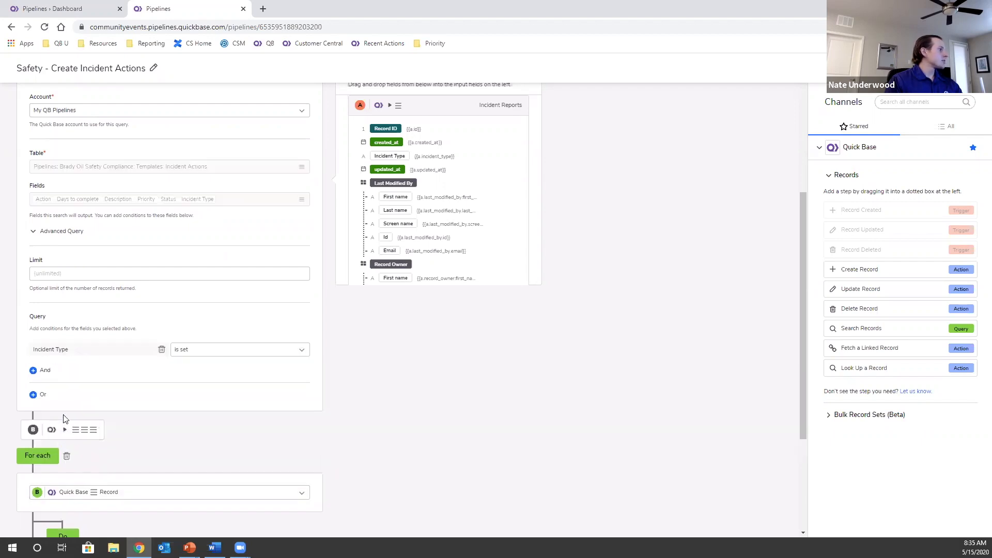
pyautogui.click(252, 356)
pyautogui.click(209, 397)
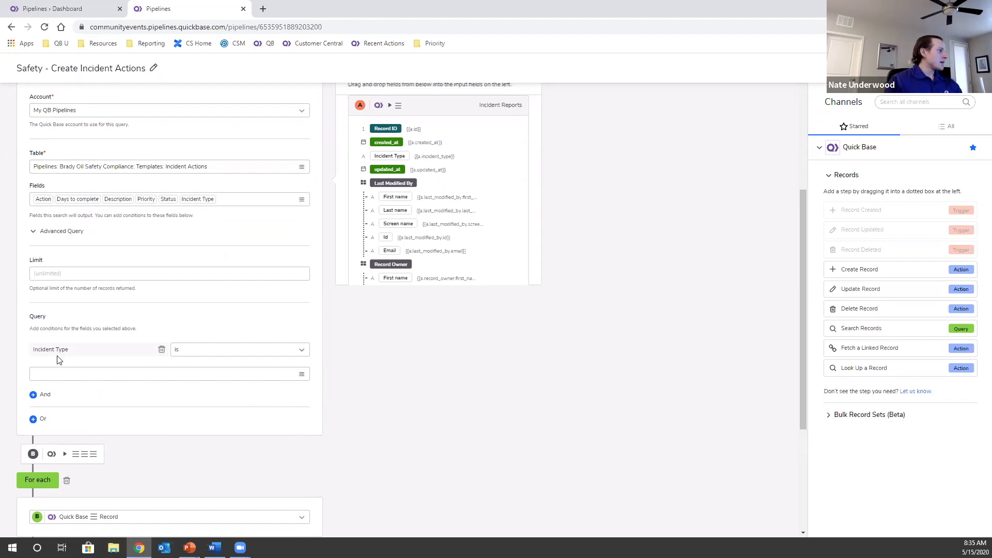
pyautogui.click(236, 374)
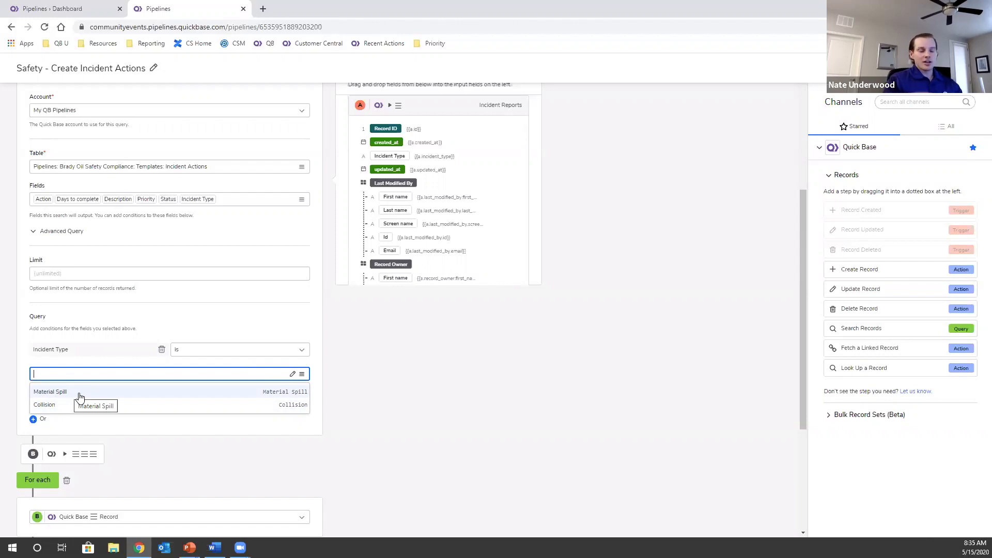
pyautogui.click(87, 375)
pyautogui.click(380, 393)
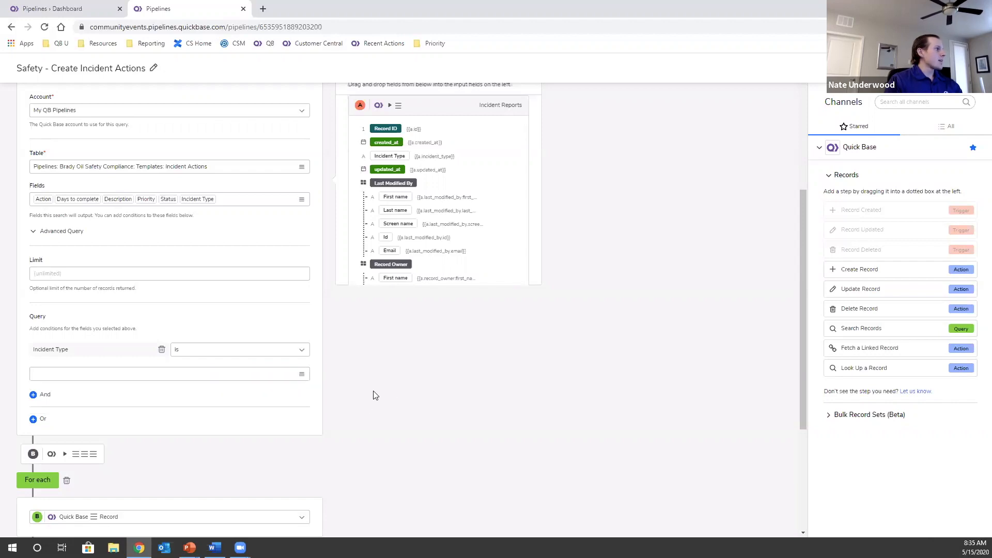
# Set the Incident Type condition's value to the Incident Type field of the triggering incident report, {{a.incident_type}}.
pyautogui.scroll(1, 375, 395)
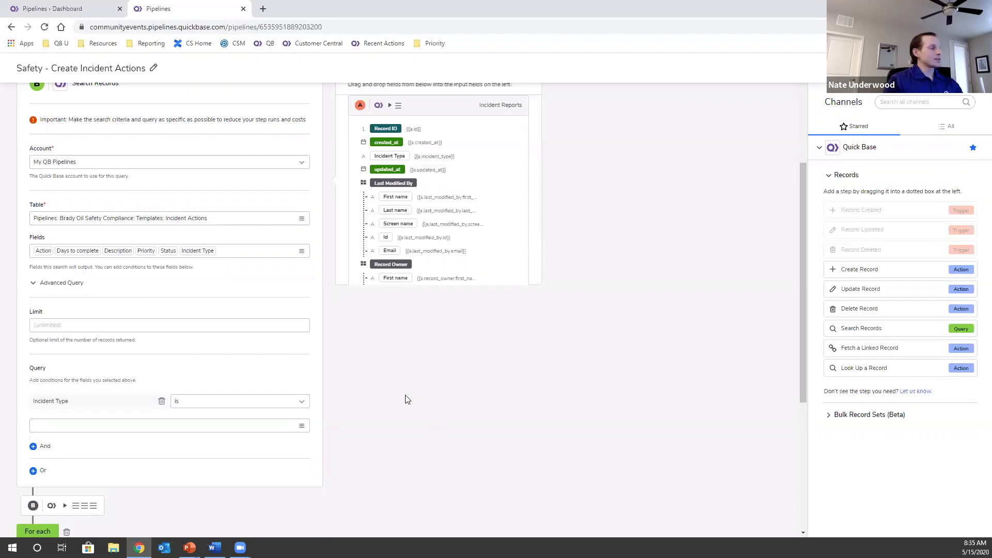
pyautogui.moveTo(385, 129); pyautogui.dragTo(385, 123)
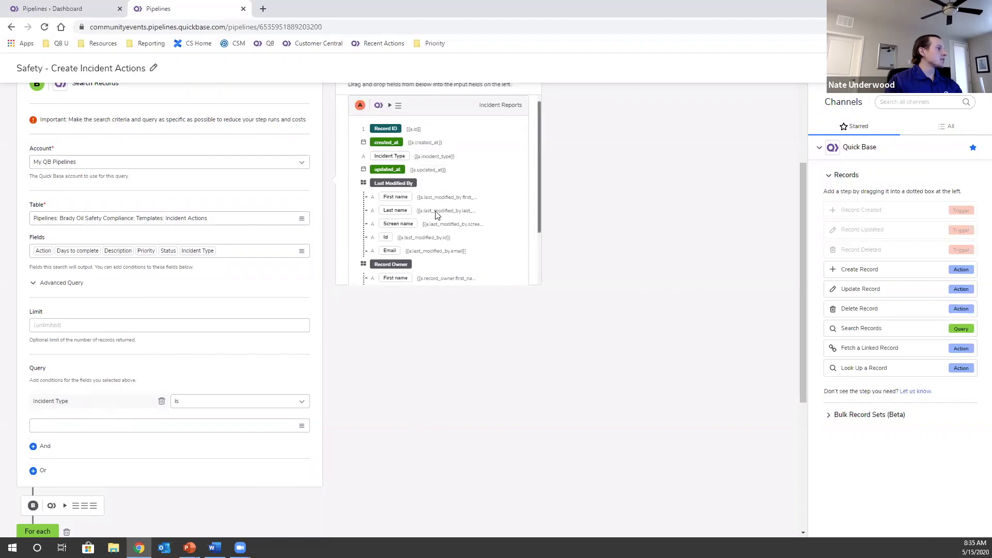
pyautogui.scroll(-1, 436, 215)
pyautogui.scroll(2, 426, 225)
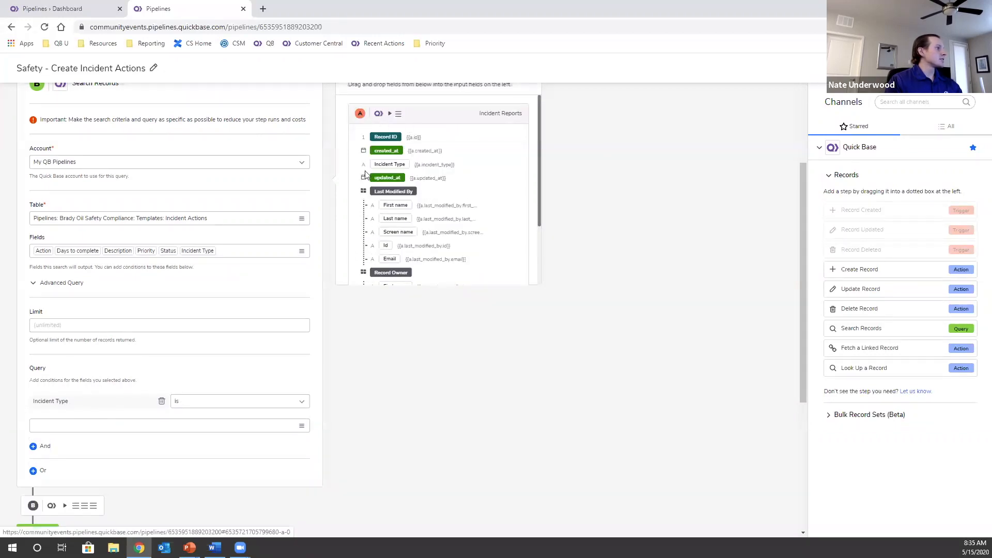
pyautogui.scroll(3, 336, 336)
pyautogui.scroll(-1, 420, 289)
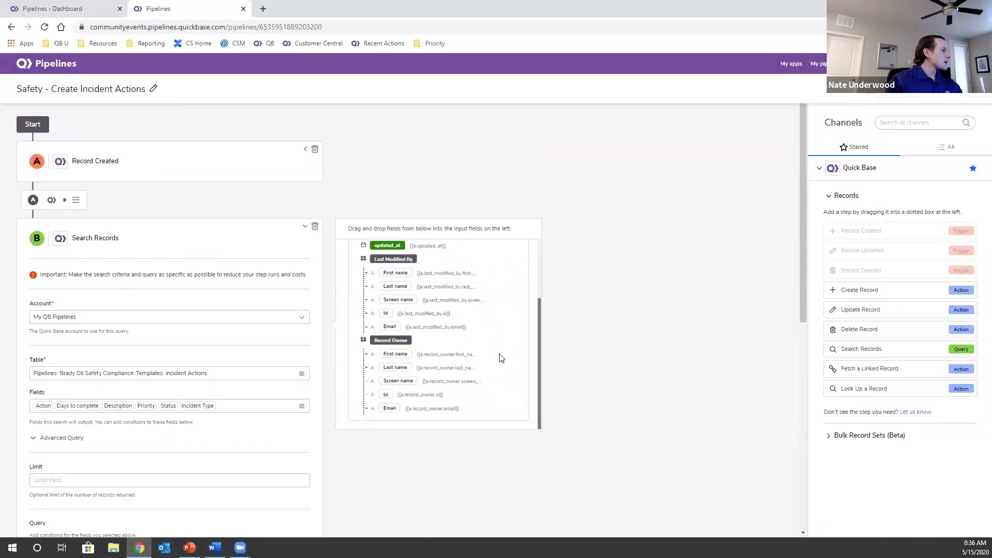
pyautogui.moveTo(539, 341); pyautogui.dragTo(539, 287)
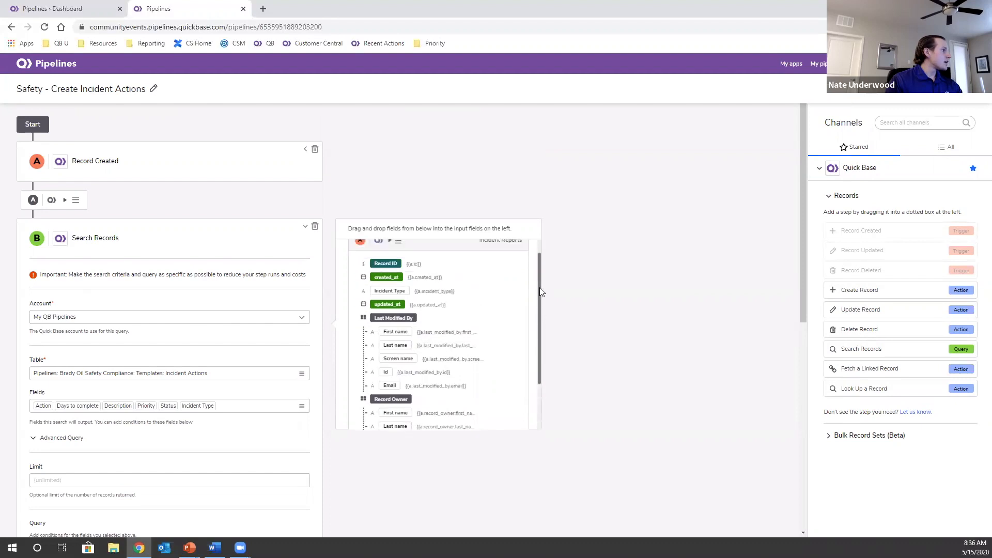
pyautogui.moveTo(396, 296); pyautogui.dragTo(253, 523)
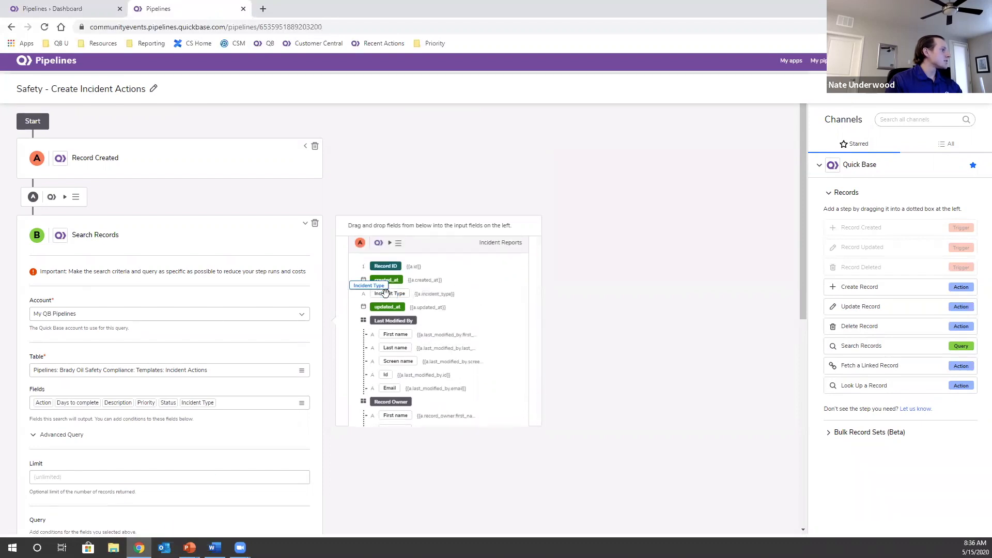
pyautogui.scroll(-4, 312, 421)
pyautogui.moveTo(390, 149); pyautogui.dragTo(248, 228)
pyautogui.moveTo(362, 158); pyautogui.dragTo(159, 370)
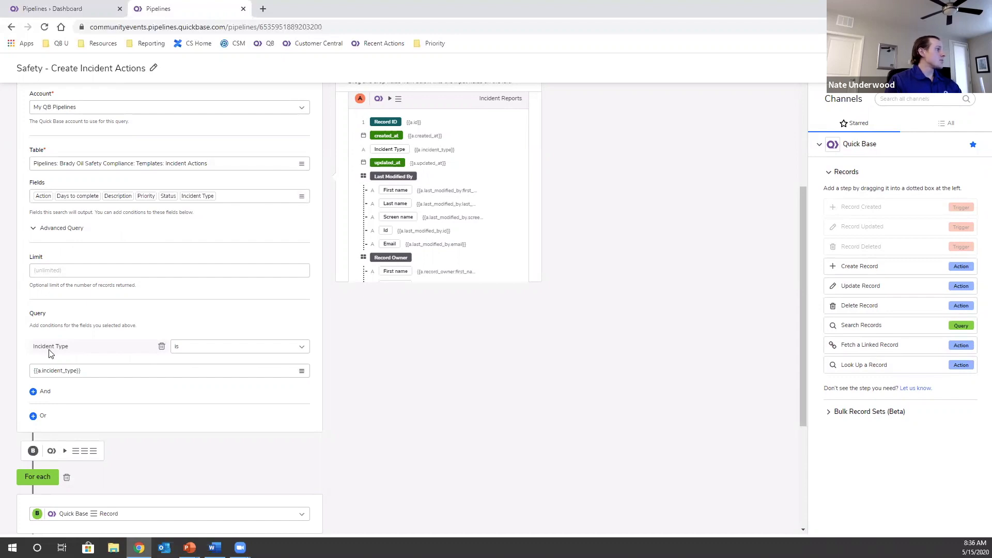
# Add a Create Record action inside the For each loop, targeting the Pipelines: Brady Oil Safety Compliance: Incident Actions table.
pyautogui.scroll(1, 72, 356)
pyautogui.scroll(2, 130, 346)
pyautogui.scroll(-3, 111, 303)
pyautogui.scroll(1, 285, 435)
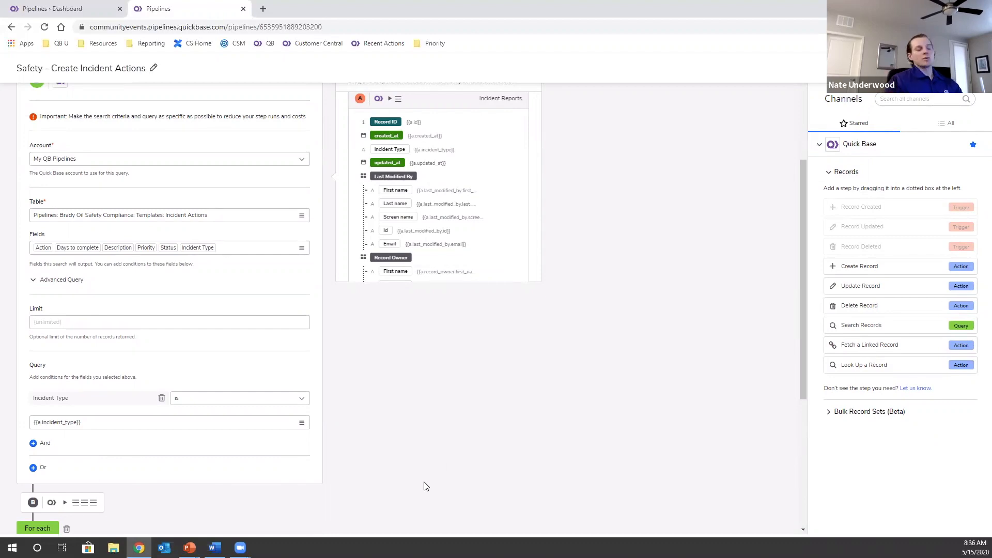
pyautogui.scroll(-4, 423, 431)
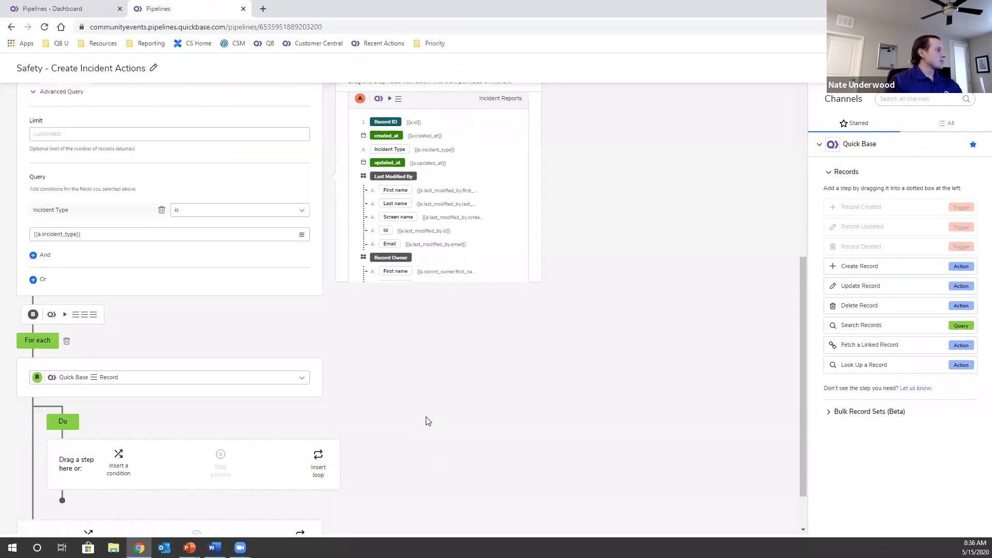
pyautogui.scroll(-1, 428, 421)
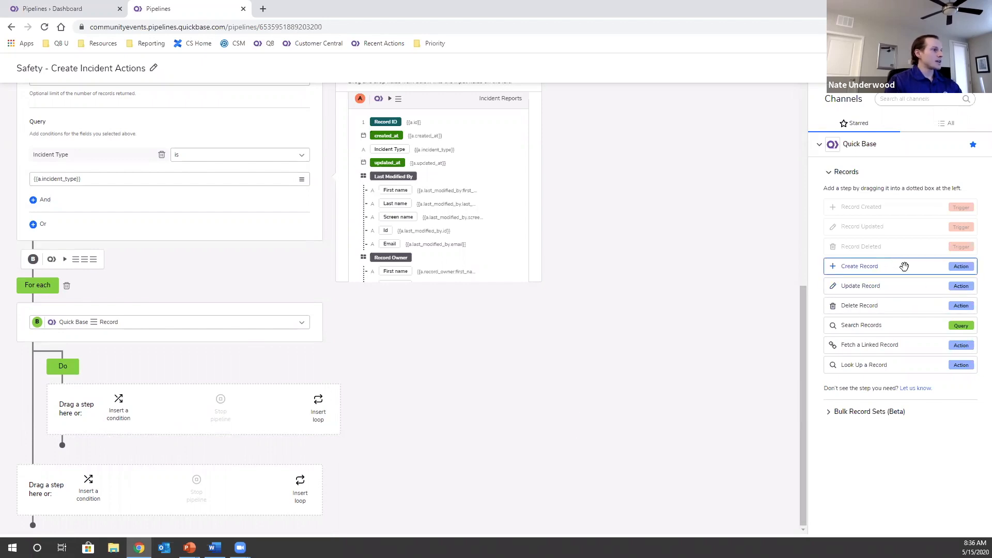
pyautogui.moveTo(906, 265); pyautogui.dragTo(150, 408)
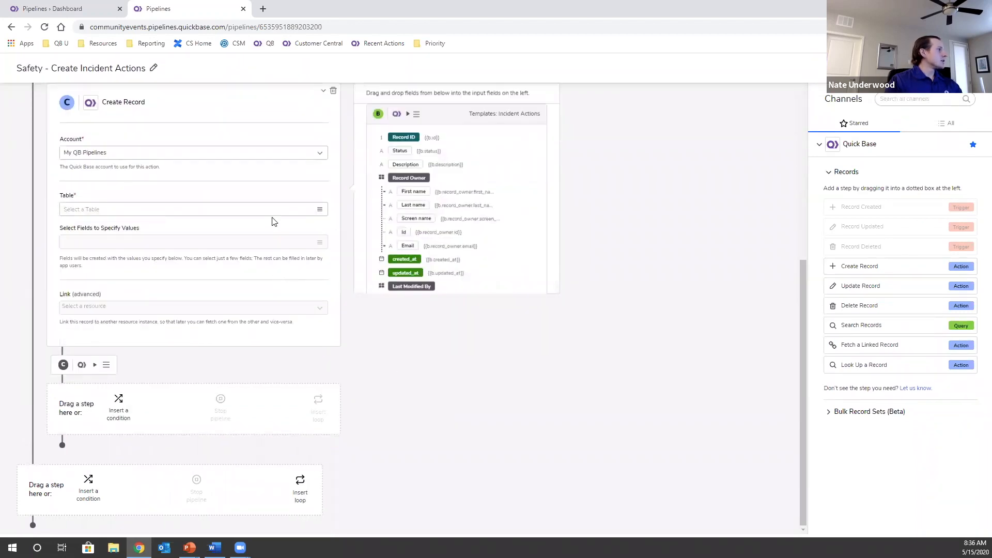
pyautogui.click(278, 211)
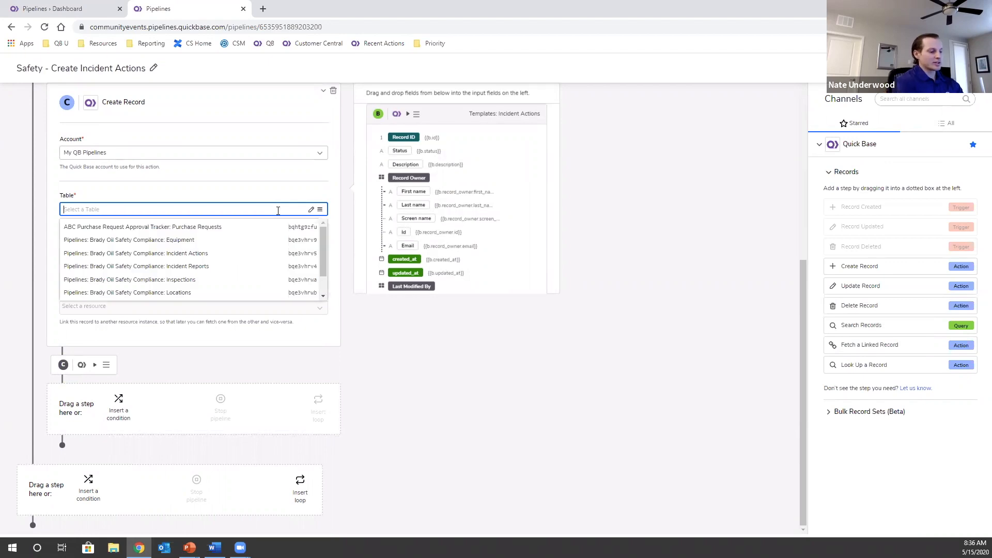
pyautogui.write('indi')
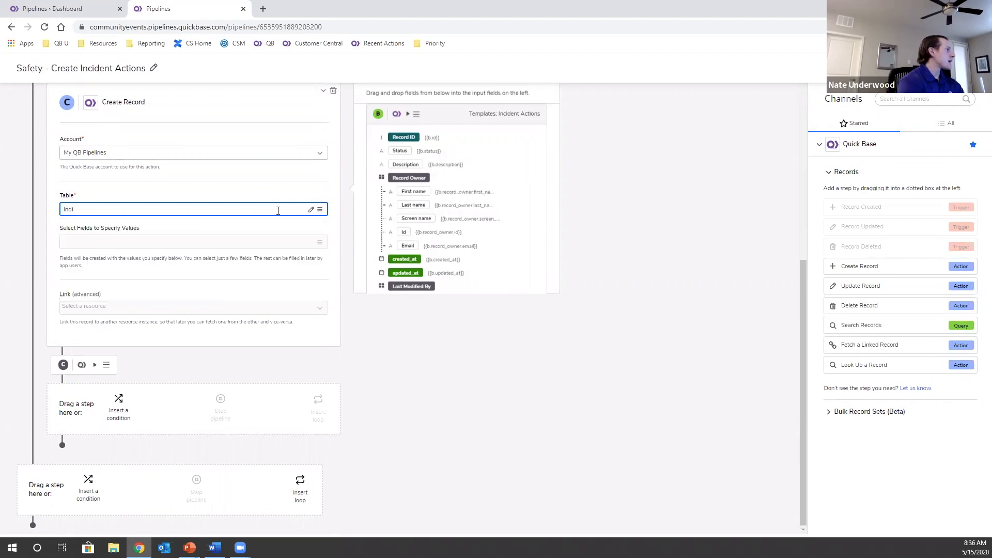
pyautogui.write('id')
pyautogui.click(207, 228)
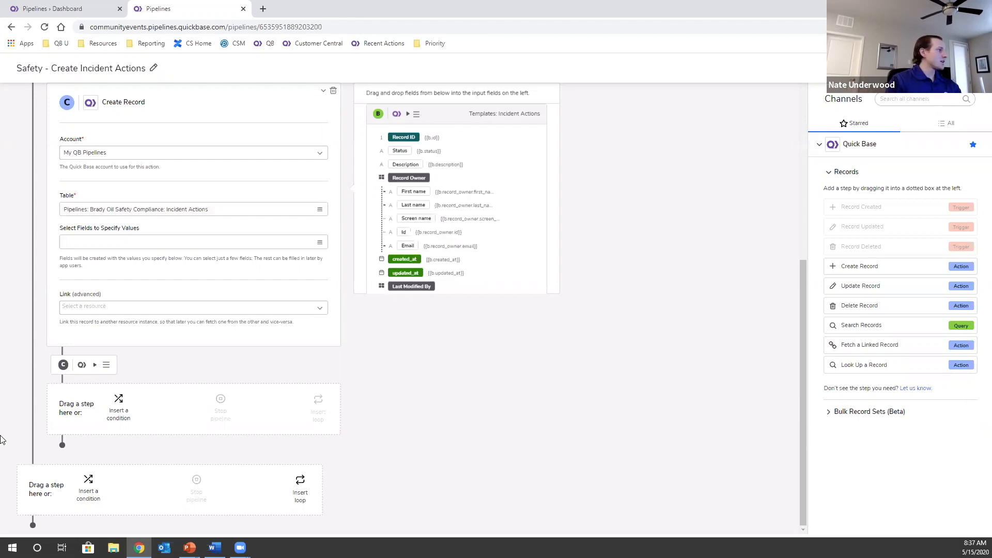
# Add Action and Description to the fields whose values the Create Record step specifies.
pyautogui.click(112, 243)
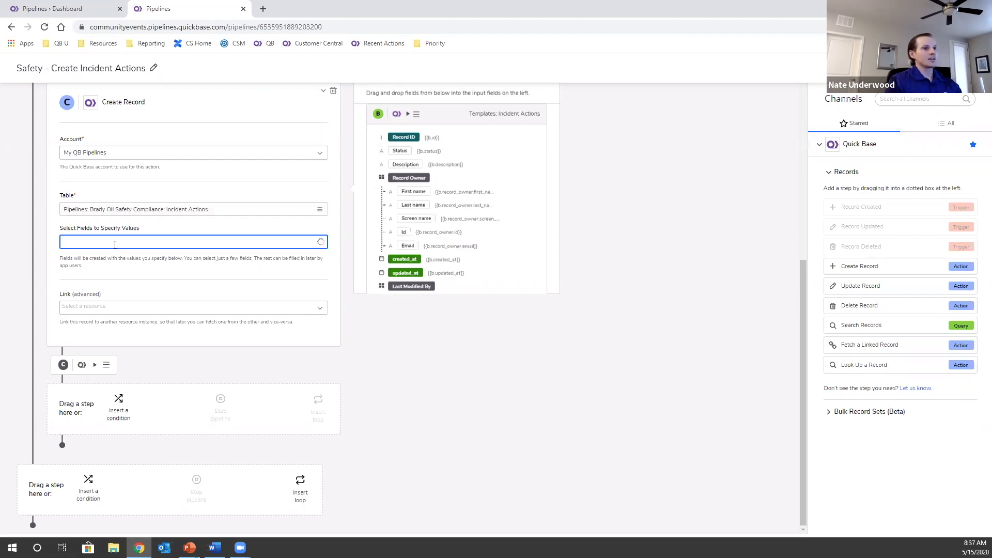
pyautogui.write('ac')
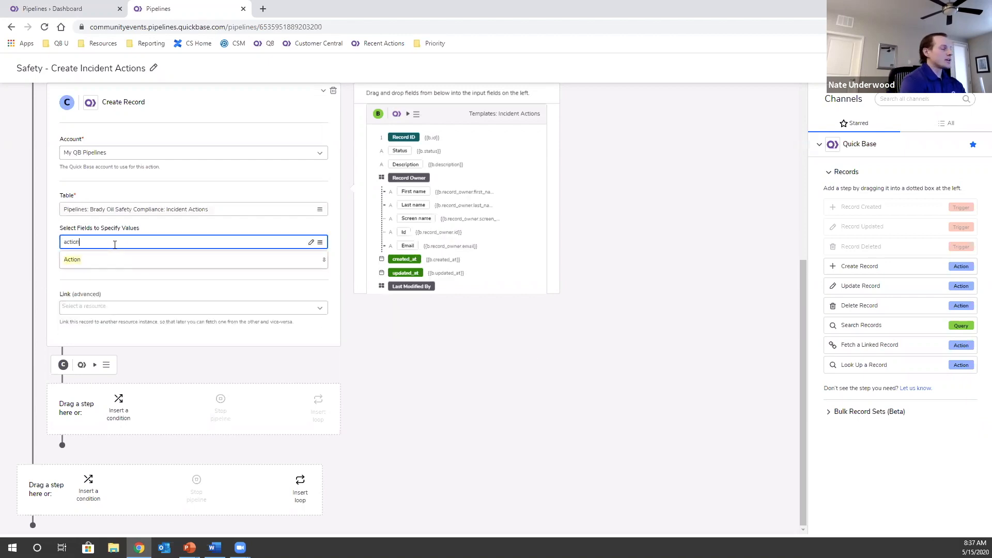
pyautogui.write('tion')
pyautogui.click(99, 263)
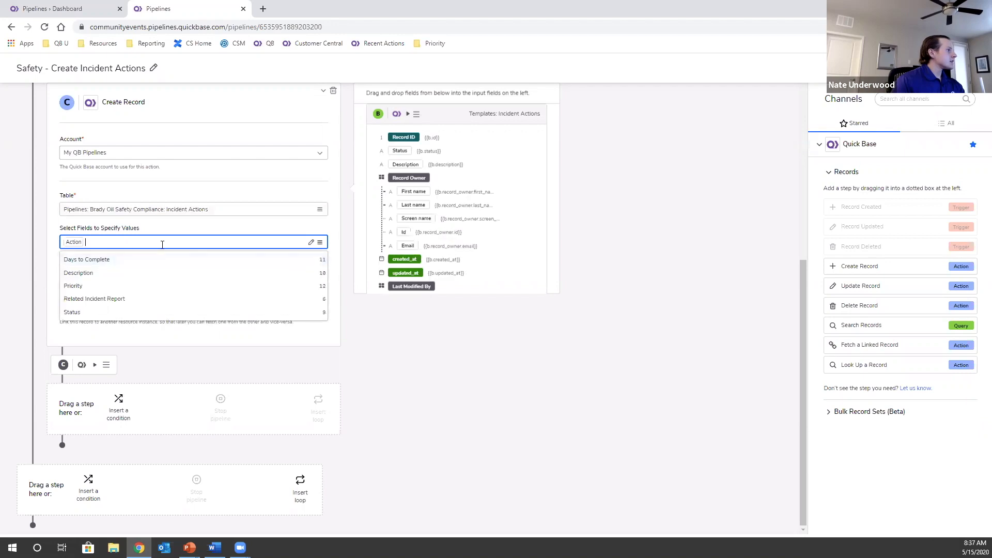
pyautogui.write('des')
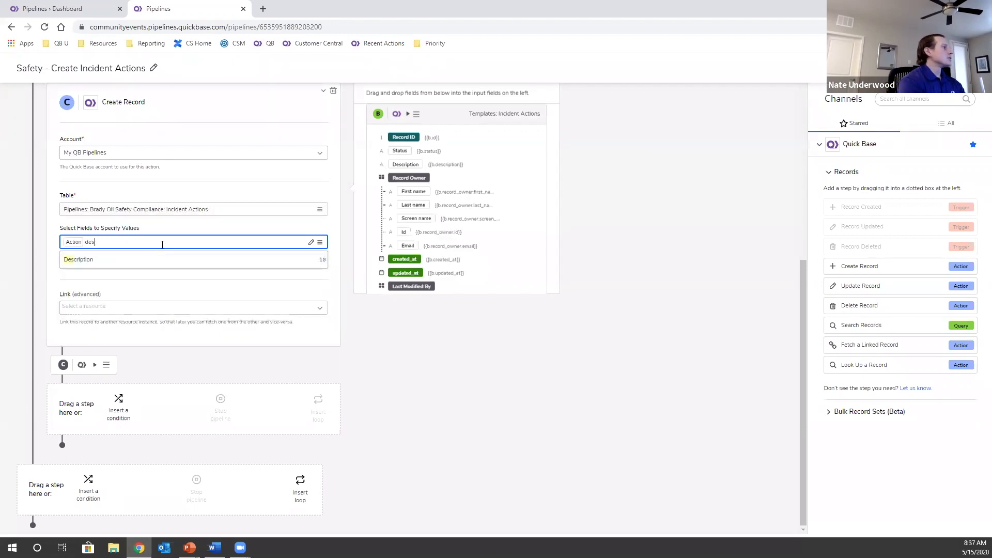
pyautogui.press('Return')
# Add Priority, Status, Days to Complete and Related Incident Report to the Create Record step's fields to specify.
pyautogui.write('pri')
pyautogui.press('Return')
pyautogui.write('statu')
pyautogui.press('Return')
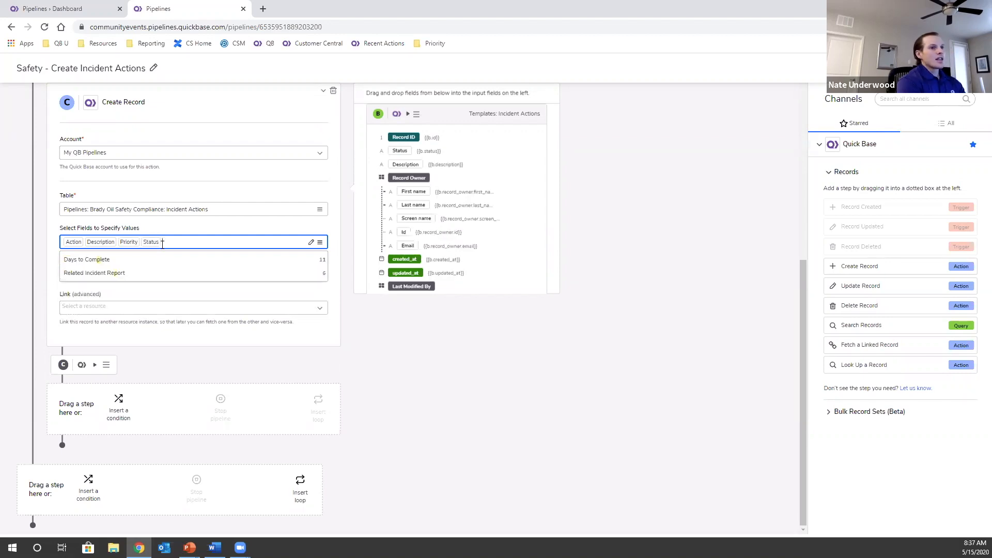
pyautogui.write('days')
pyautogui.press('Return')
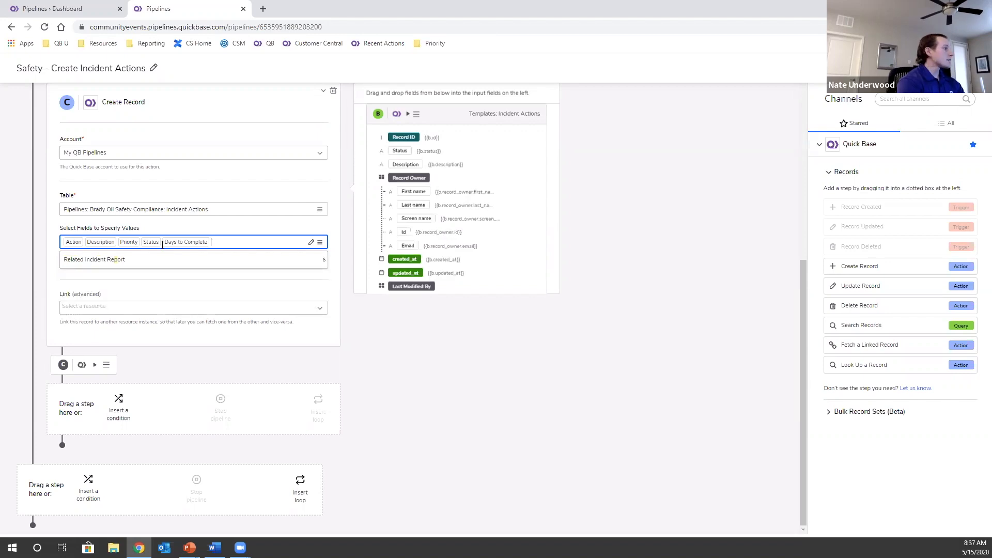
pyautogui.press('Return')
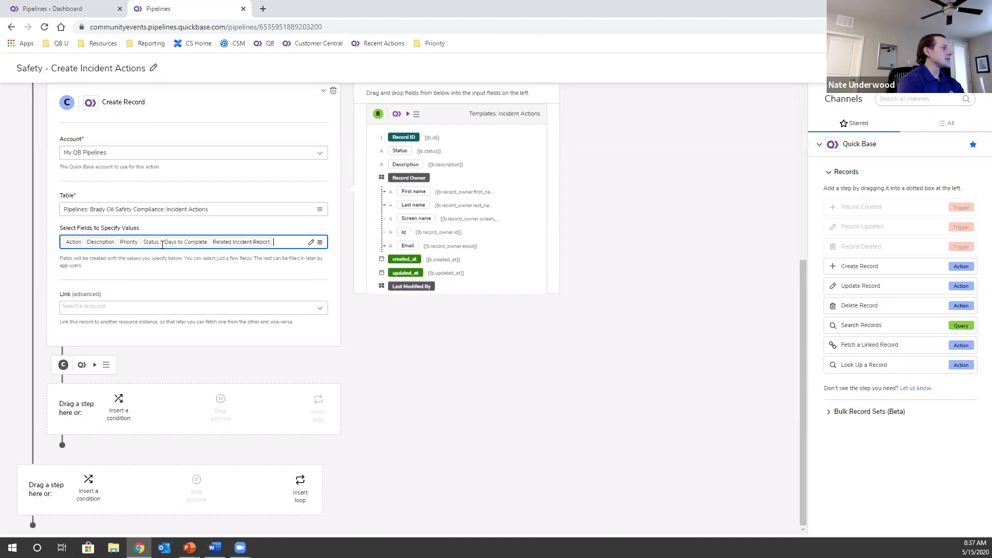
pyautogui.click(456, 360)
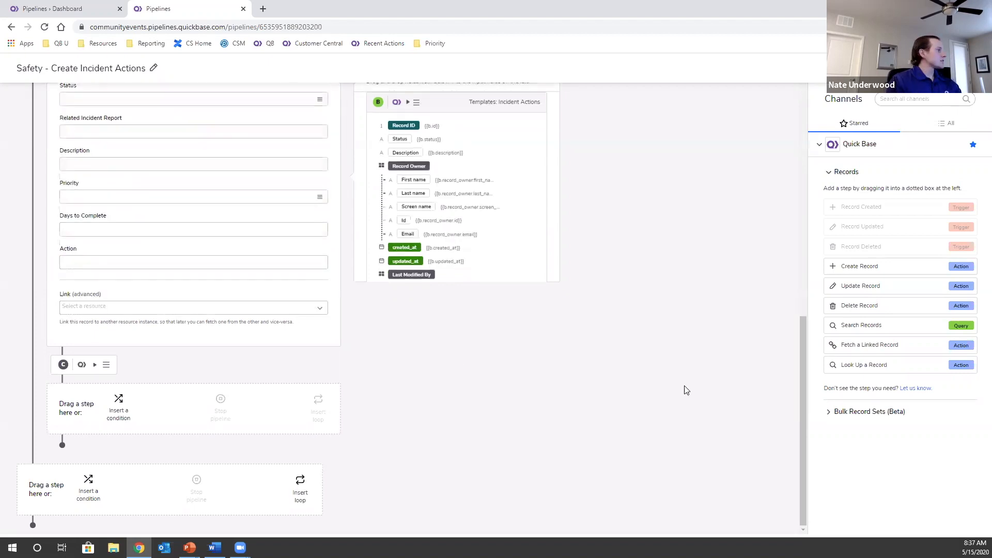
# Map the new record's Status and Description to the matching template incident action fields, {{b.status}} and {{b.description}}.
pyautogui.scroll(3, 391, 406)
pyautogui.scroll(2, 372, 401)
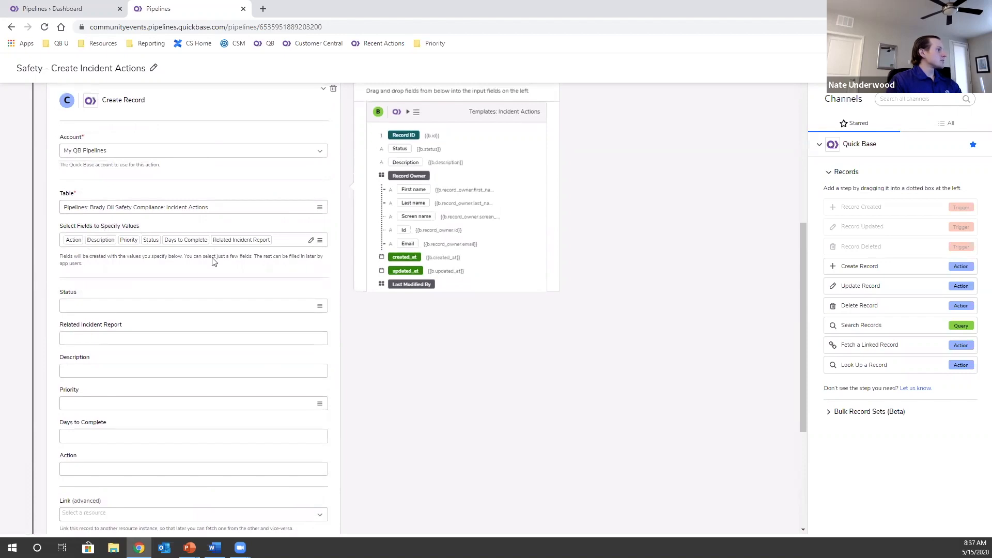
pyautogui.scroll(-2, 127, 317)
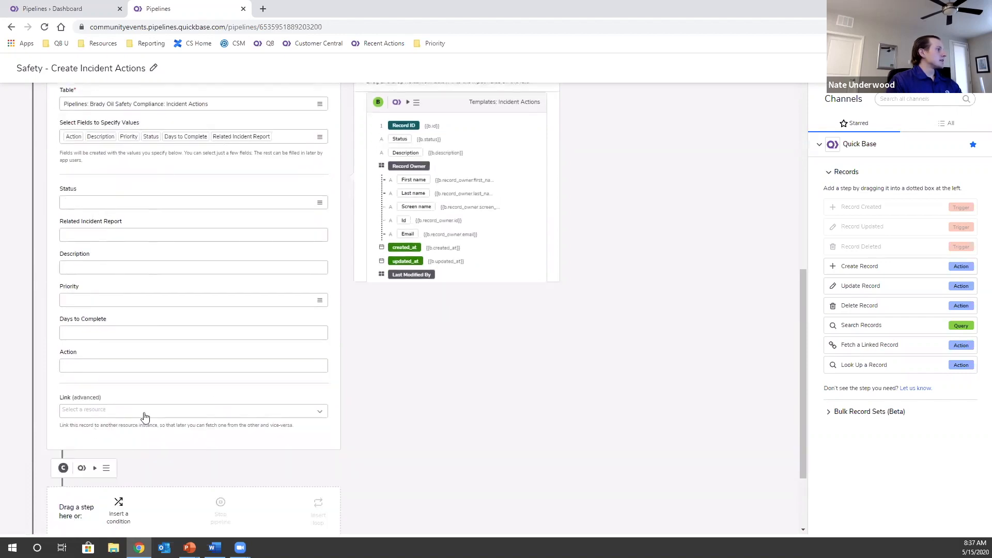
pyautogui.scroll(1, 201, 402)
pyautogui.scroll(2, 350, 458)
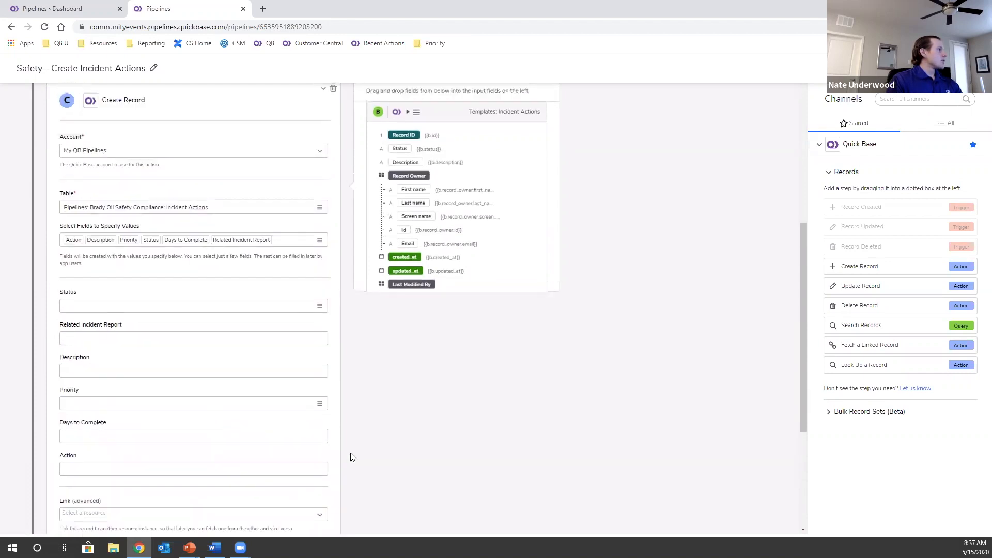
pyautogui.scroll(-1, 381, 458)
pyautogui.scroll(-1, 381, 457)
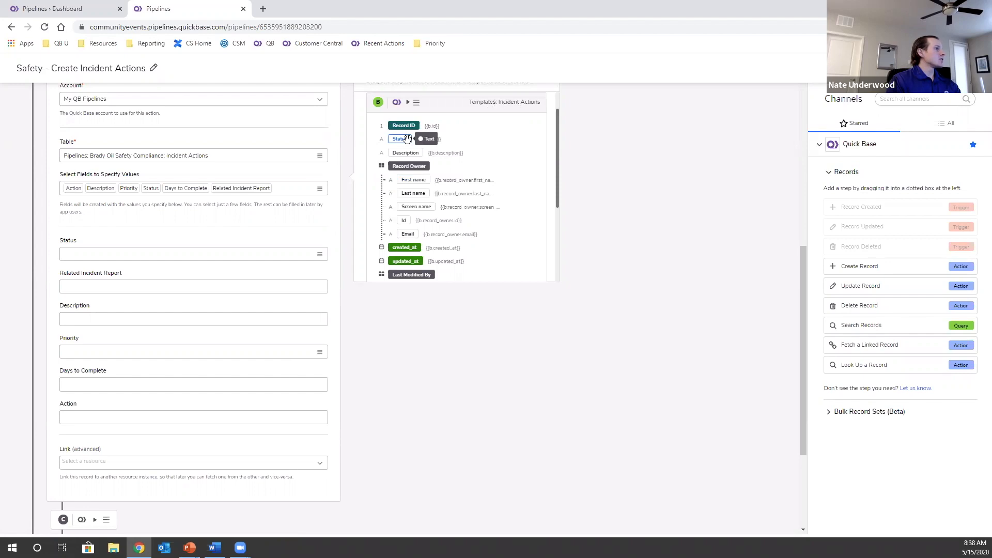
pyautogui.moveTo(407, 138); pyautogui.dragTo(138, 254)
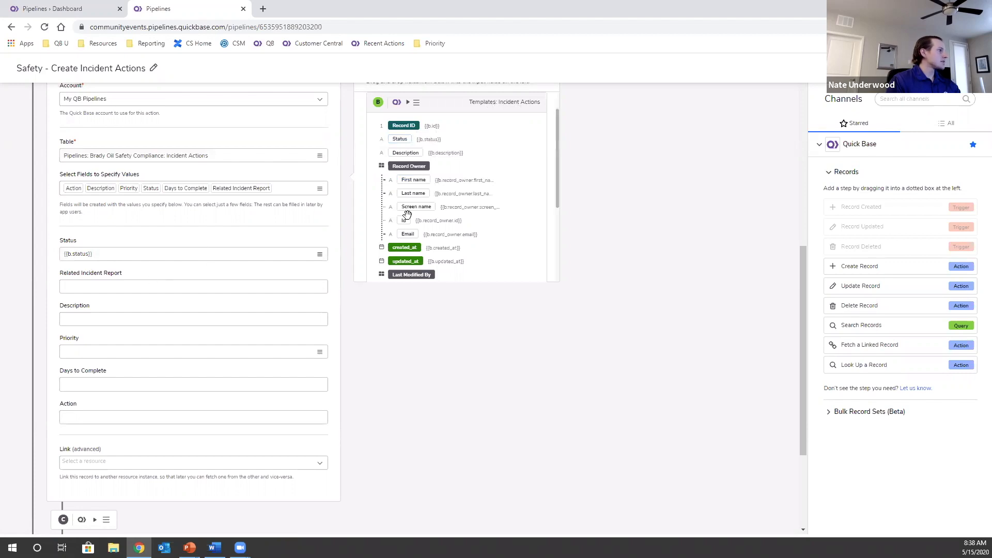
pyautogui.scroll(-1, 413, 207)
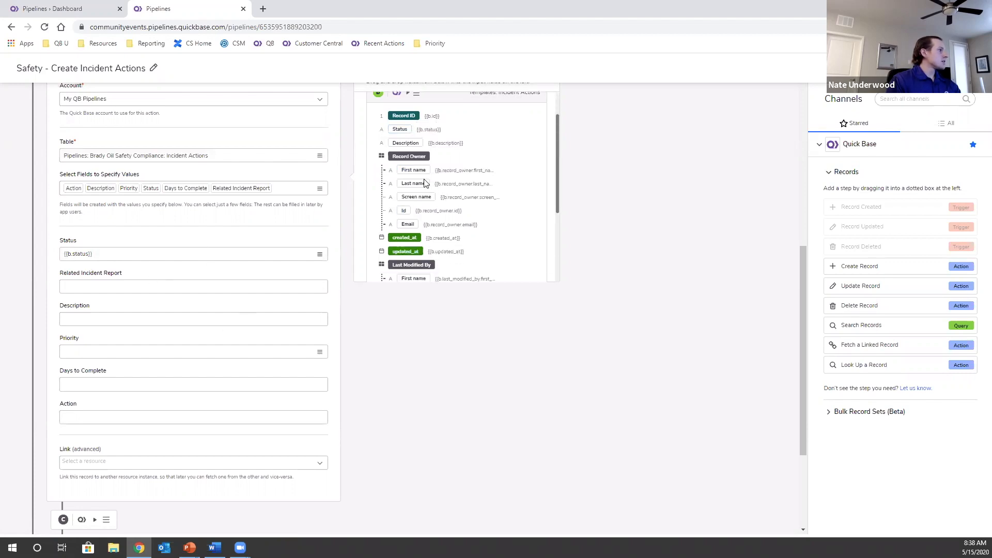
pyautogui.moveTo(405, 101); pyautogui.dragTo(135, 319)
# Map Priority, Days to Complete and Action to the template's {{b.priority}}, {{b.days_to_complete}} and {{b.action}} fields.
pyautogui.scroll(-1, 465, 221)
pyautogui.scroll(-2, 463, 223)
pyautogui.moveTo(401, 220); pyautogui.dragTo(149, 349)
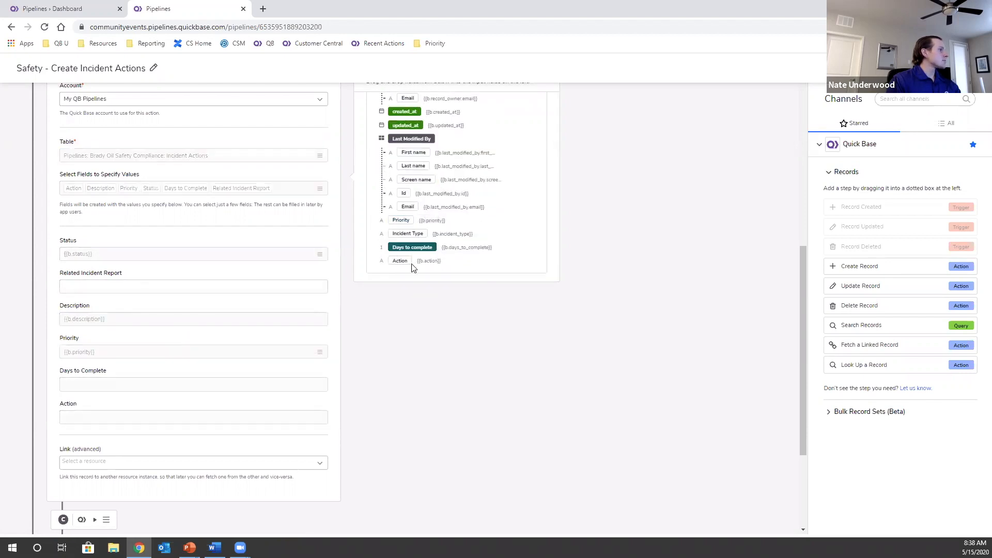
pyautogui.moveTo(360, 267); pyautogui.dragTo(140, 382)
pyautogui.moveTo(400, 258); pyautogui.dragTo(160, 412)
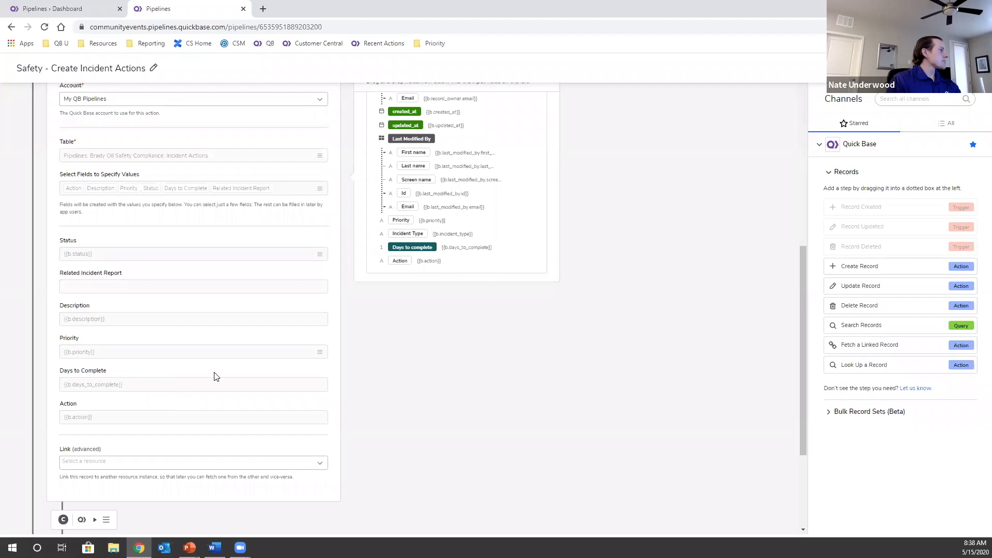
# Map the Related Incident Report field to the Record ID of the triggering incident report, {{a.id}}.
pyautogui.scroll(1, 229, 352)
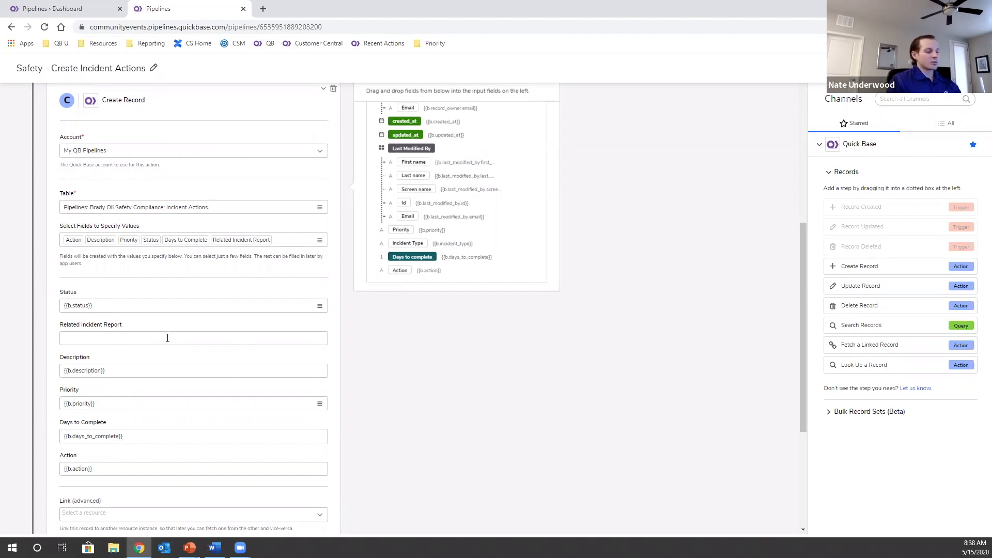
pyautogui.scroll(7, 437, 381)
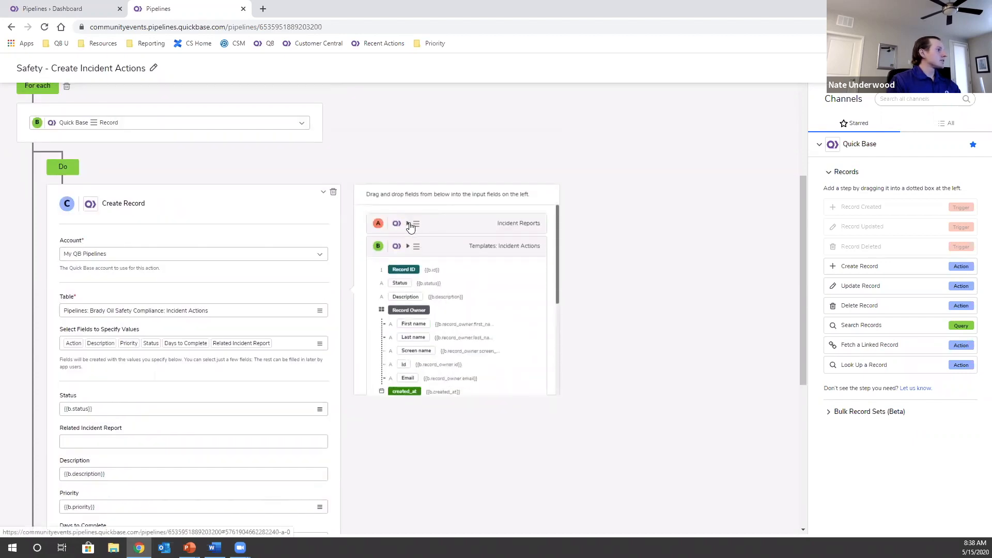
pyautogui.click(408, 224)
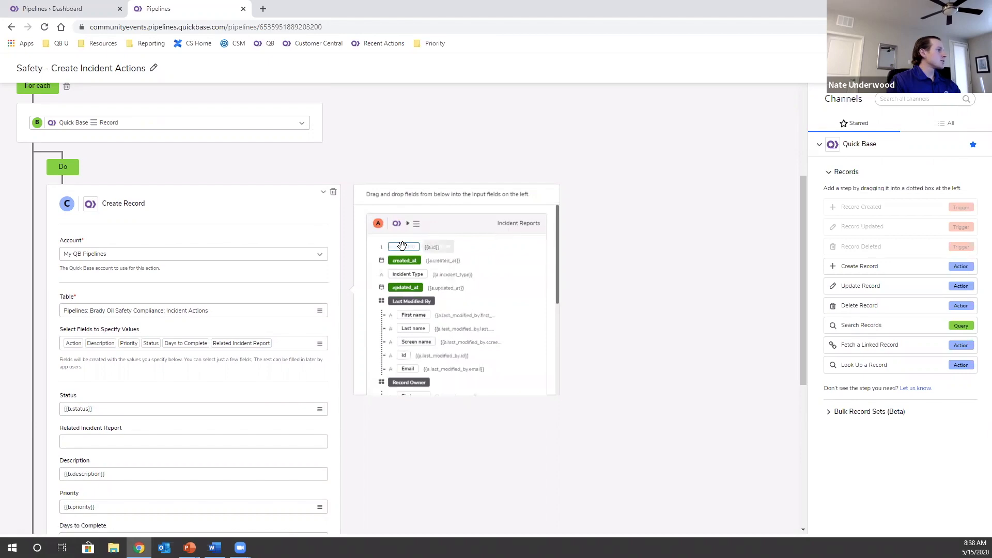
pyautogui.moveTo(403, 246); pyautogui.dragTo(115, 443)
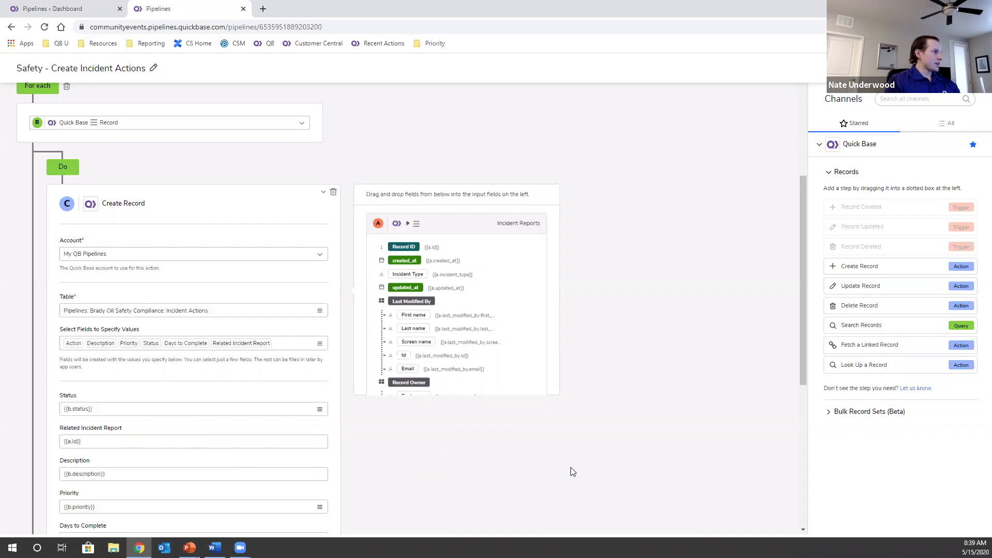
# Start a test run of the Safety - Create Incident Actions pipeline.
pyautogui.scroll(-6, 565, 469)
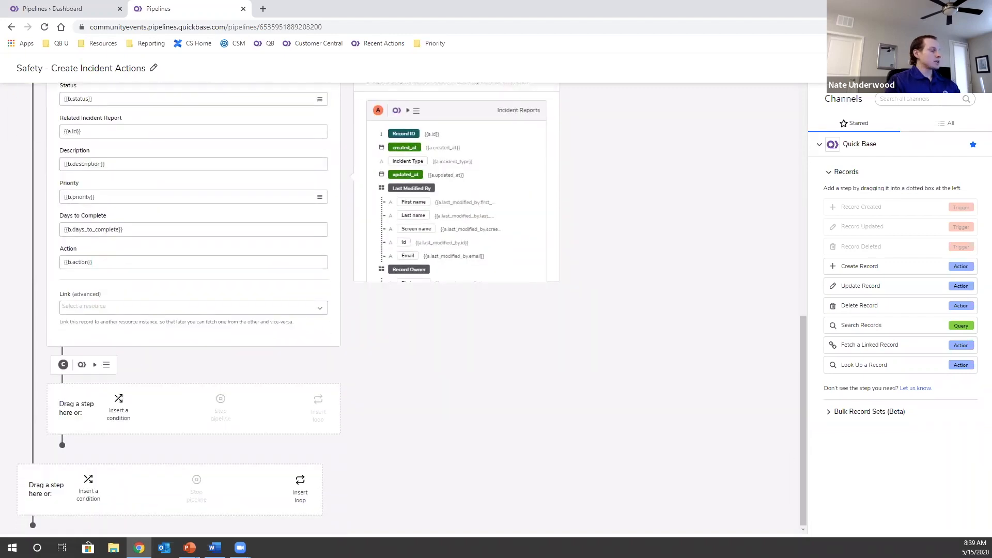
pyautogui.scroll(12, 610, 433)
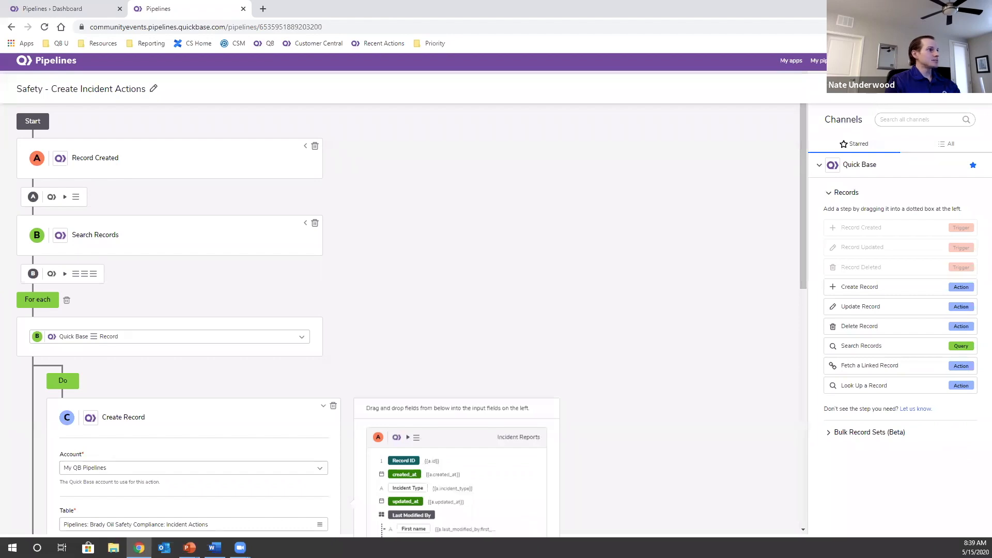
pyautogui.click(872, 89)
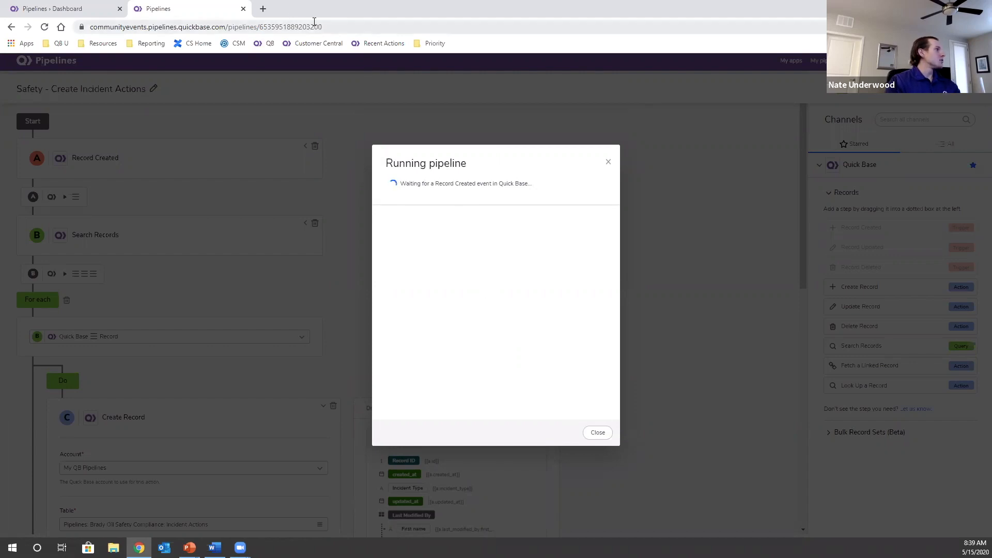
# Keep the run open, duplicate the pipeline page, and go to the Incident Reports table of the Pipelines: Brady Oil Safety Compliance app.
pyautogui.rightClick(197, 9)
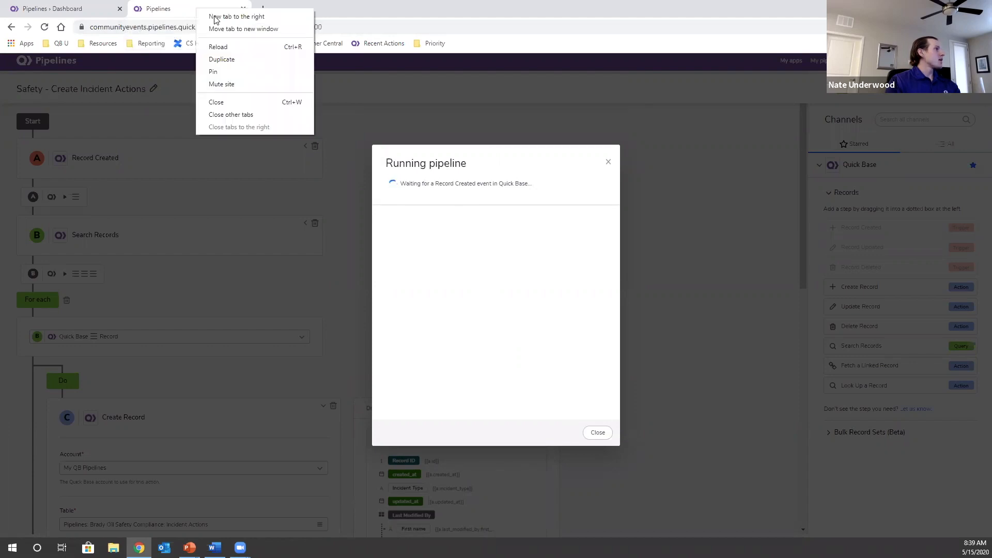
pyautogui.click(232, 59)
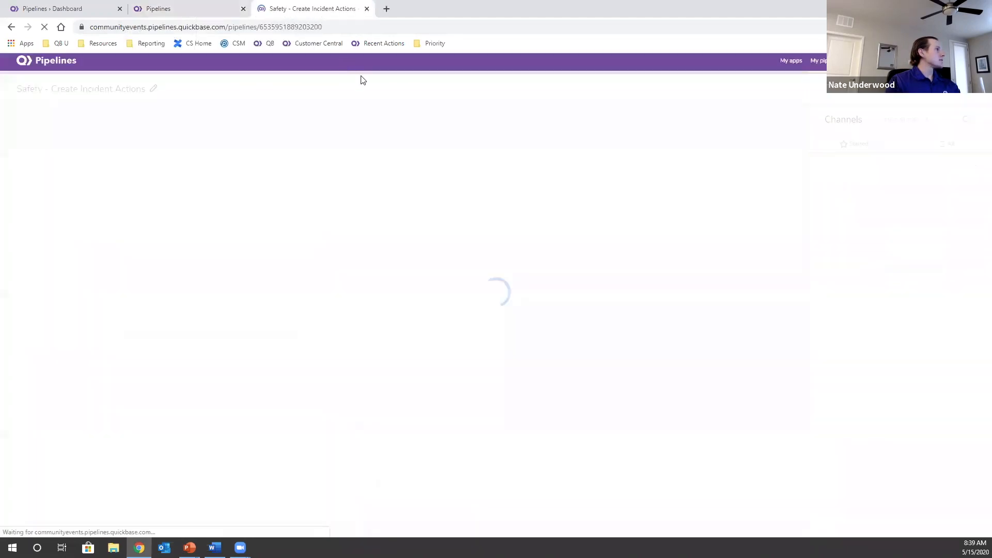
pyautogui.click(791, 62)
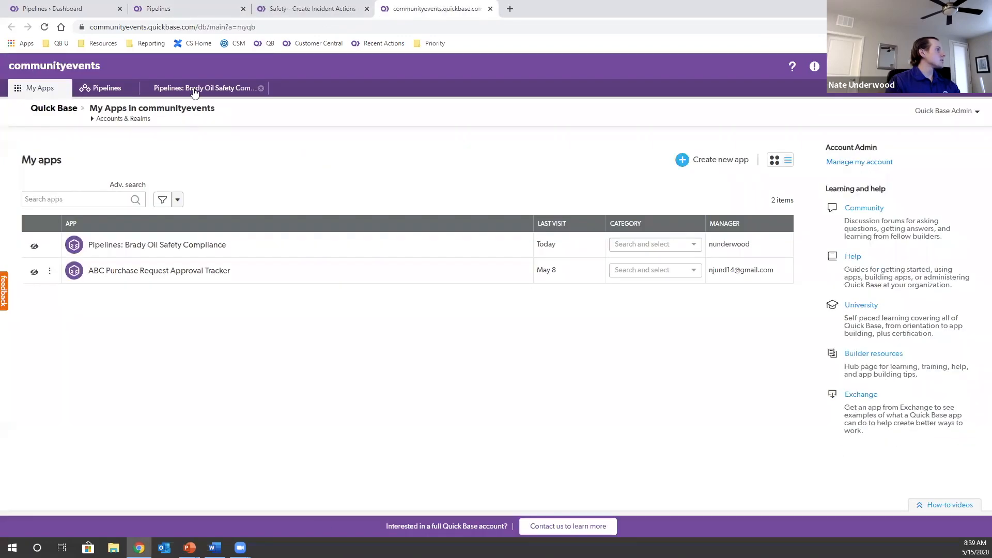
pyautogui.click(194, 89)
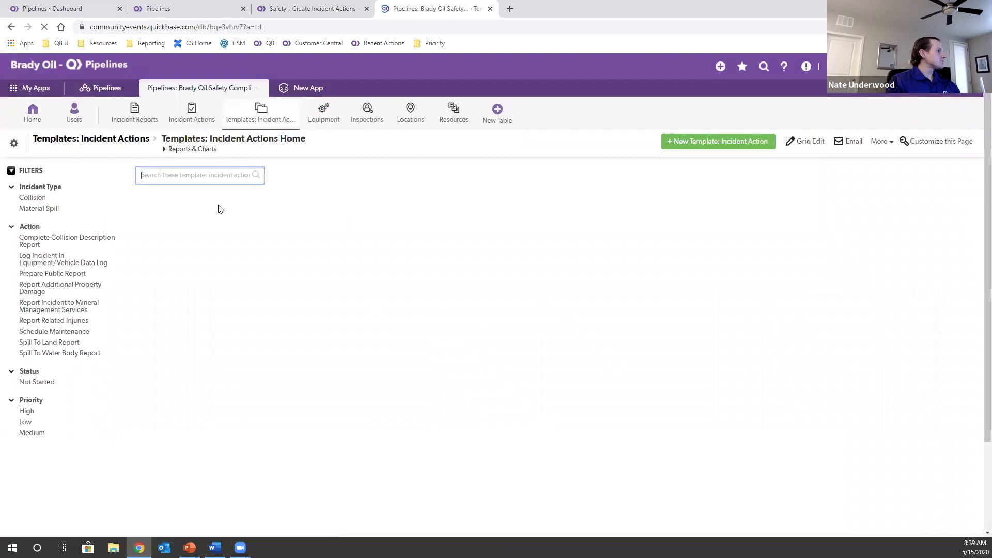
pyautogui.click(140, 120)
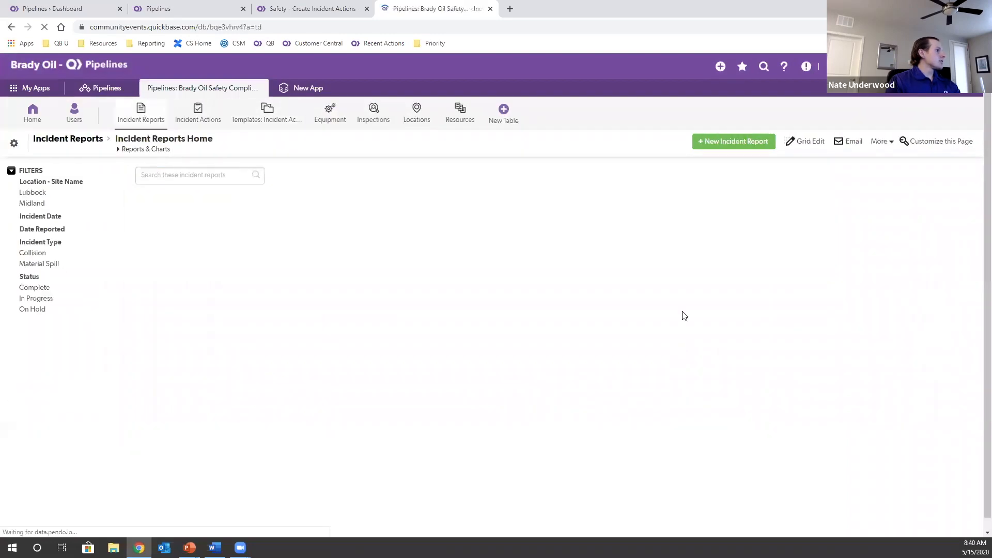
# Create and save a new incident report with site Socorro, incident type Collision and incident date 05-12-2020.
pyautogui.click(722, 146)
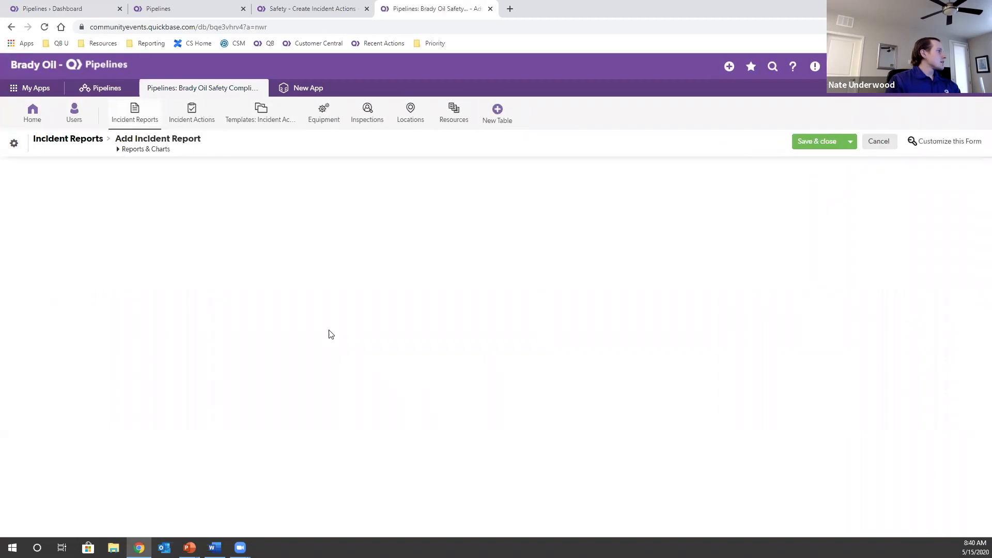
pyautogui.click(148, 219)
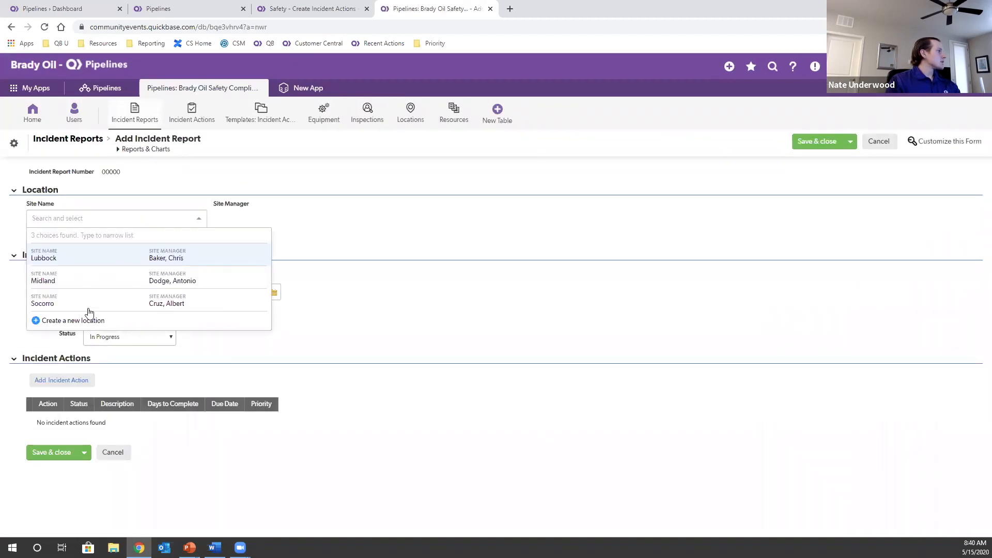
pyautogui.click(91, 301)
pyautogui.click(133, 326)
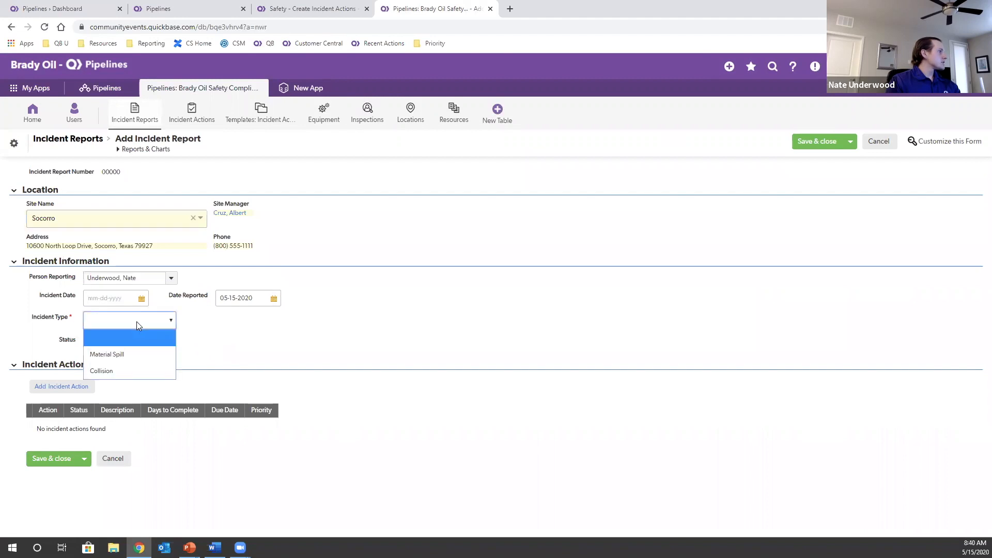
pyautogui.click(115, 370)
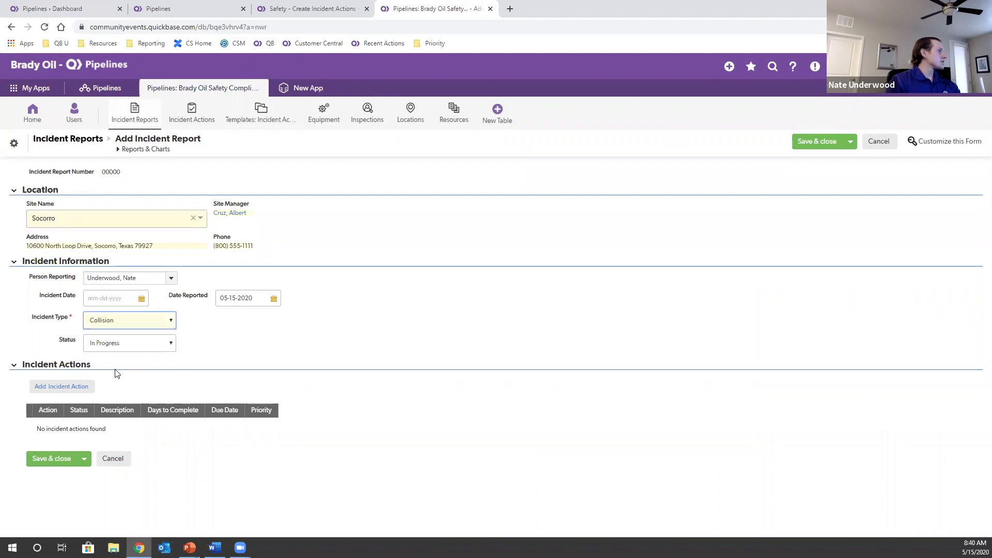
pyautogui.click(140, 299)
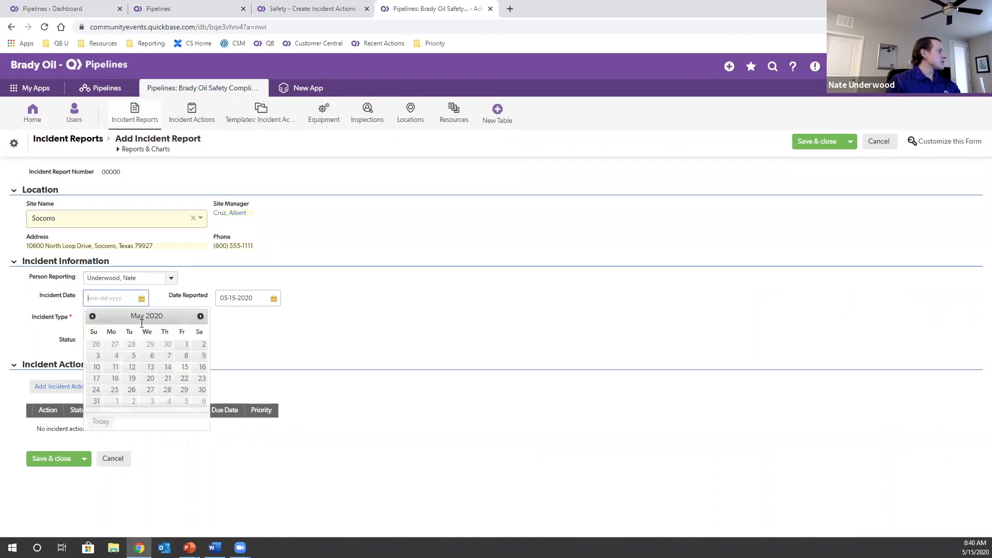
pyautogui.click(132, 368)
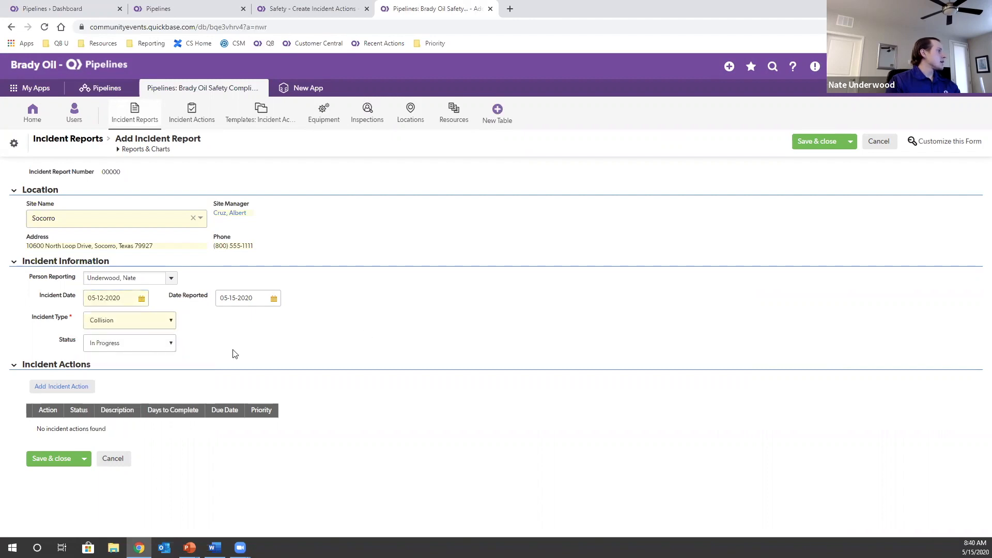
pyautogui.click(48, 459)
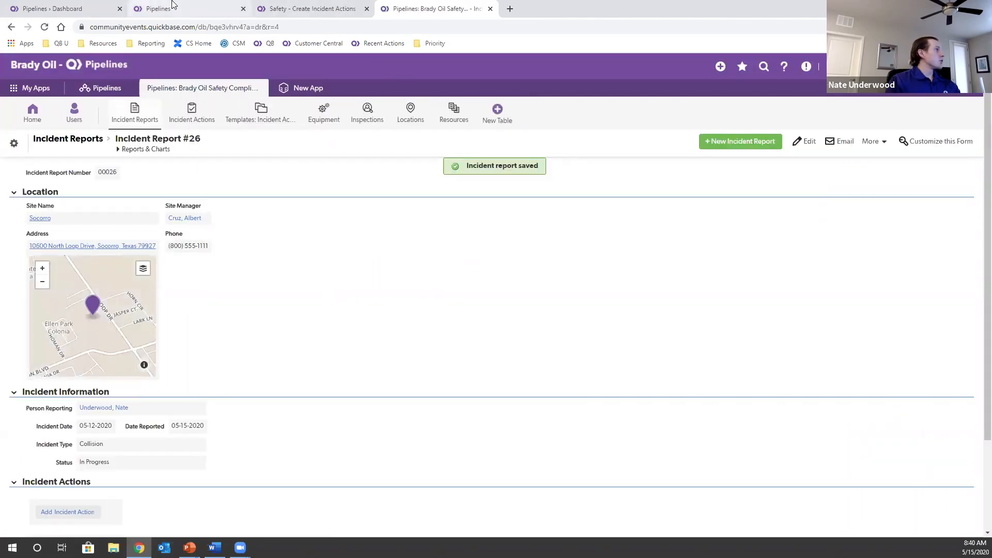
# Return to the pipeline's test run and examine the triggering record and the template incident actions found by the search.
pyautogui.click(211, 9)
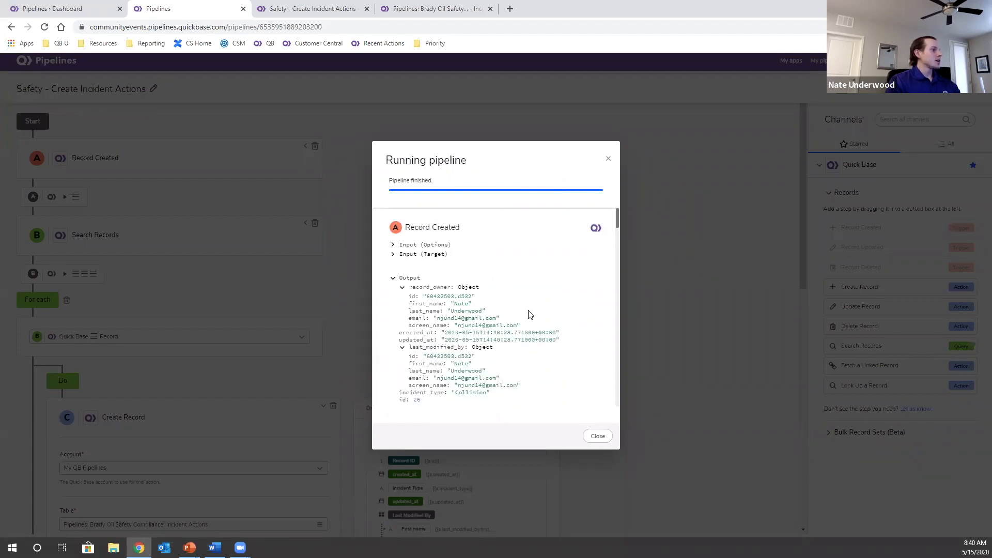
pyautogui.scroll(-7, 528, 311)
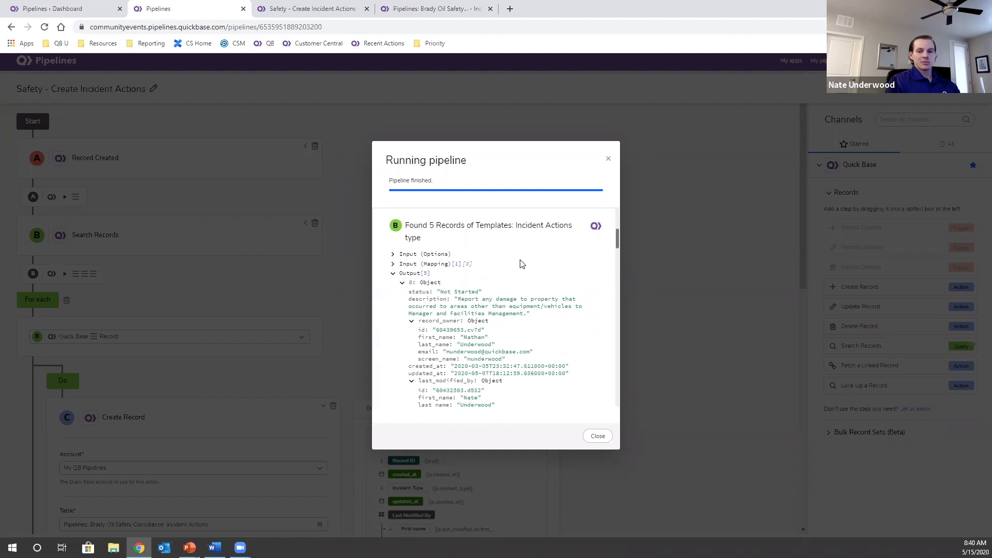
pyautogui.scroll(-4, 522, 264)
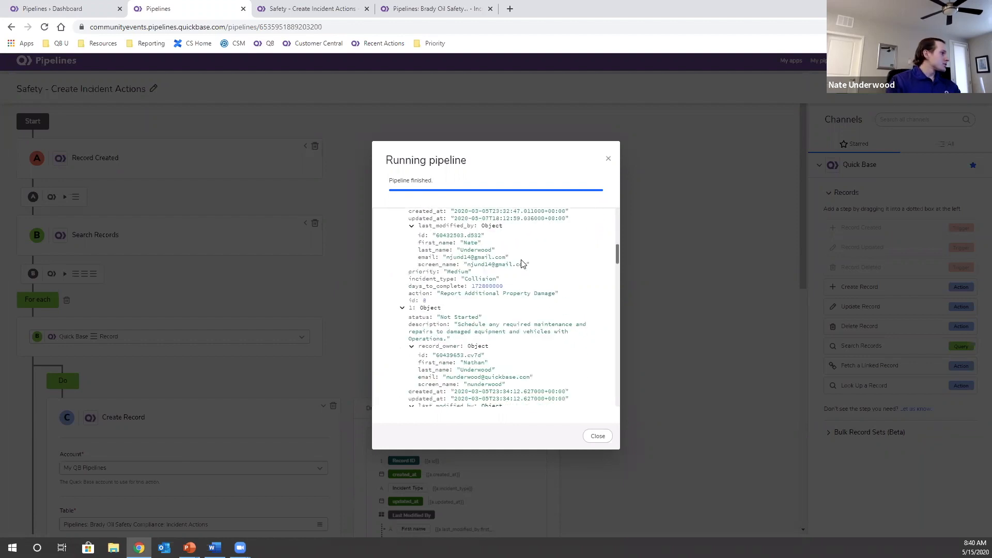
pyautogui.scroll(-9, 522, 264)
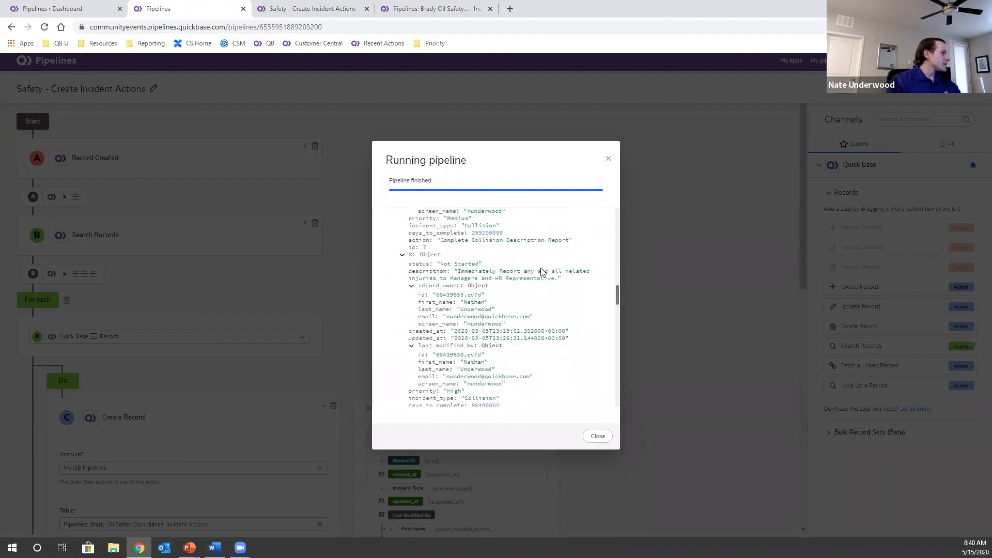
pyautogui.scroll(-5, 522, 271)
pyautogui.scroll(5, 516, 272)
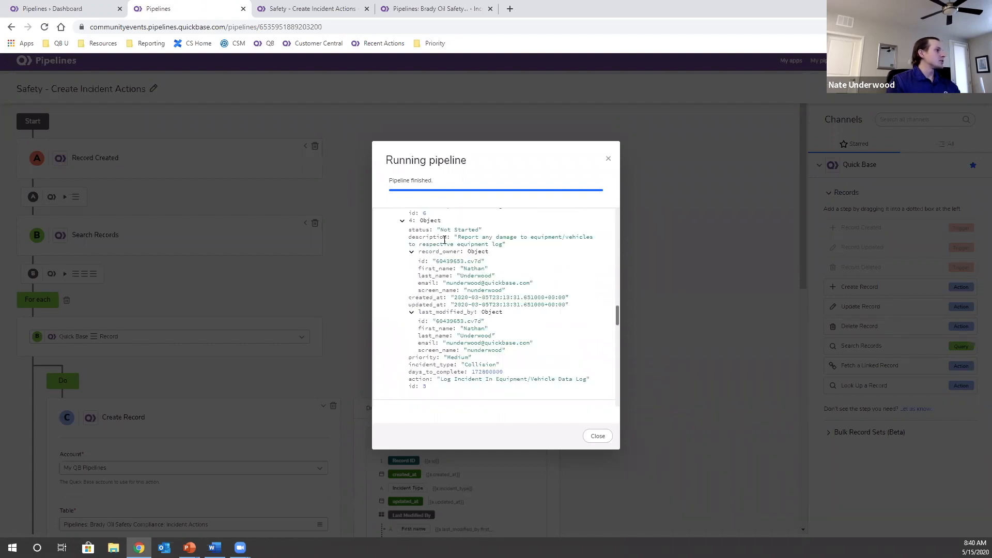
pyautogui.scroll(2, 515, 327)
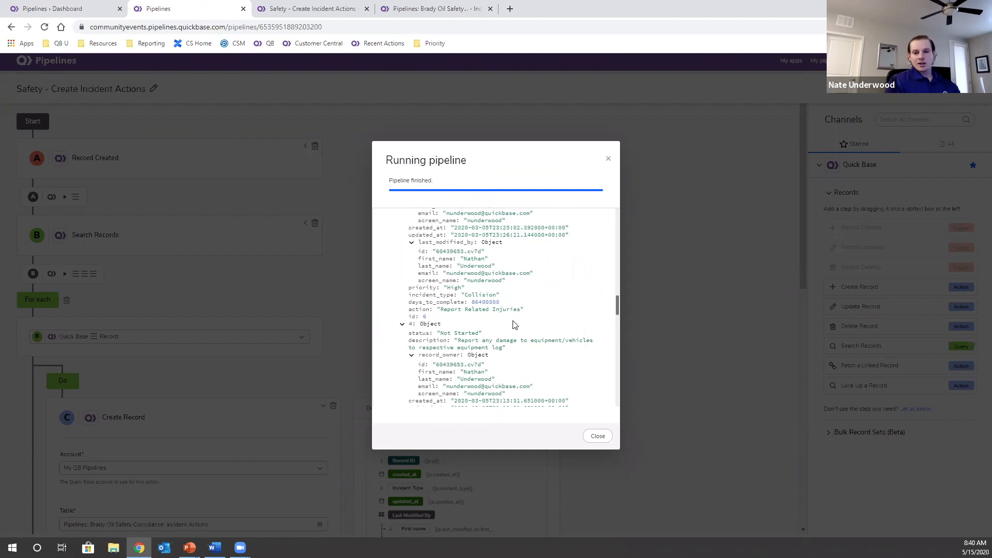
pyautogui.scroll(-4, 515, 325)
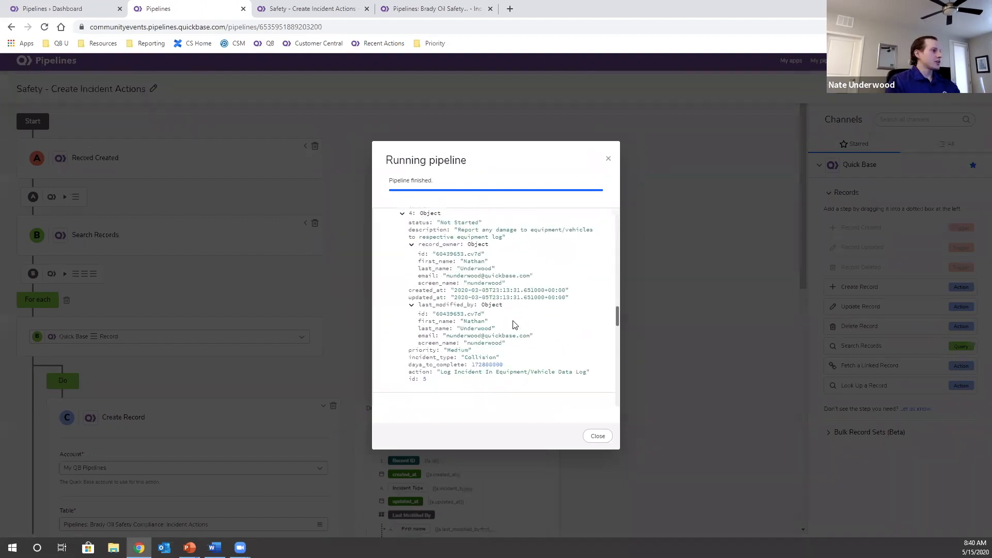
# Examine the output of each Created Record step in the test run and close the run results.
pyautogui.scroll(-3, 515, 325)
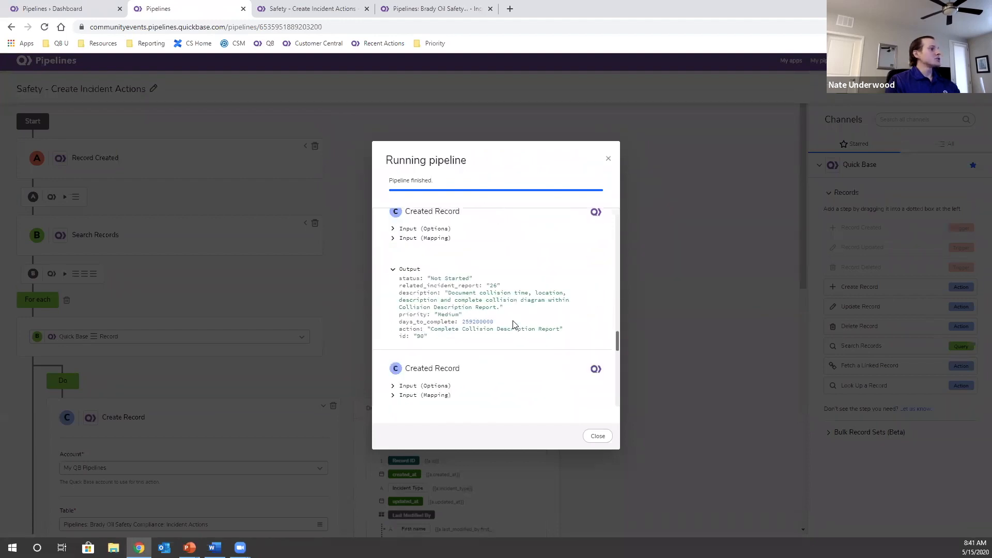
pyautogui.scroll(1, 515, 325)
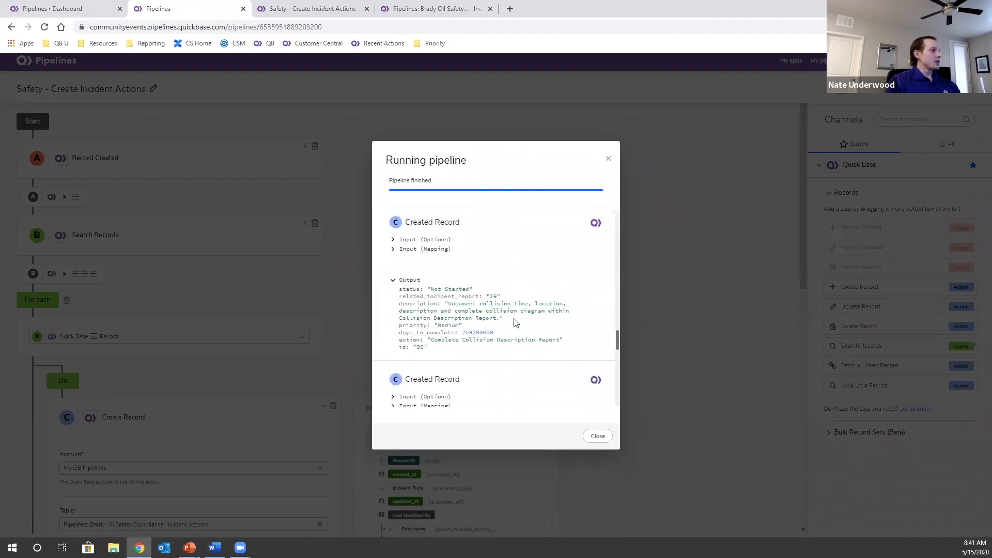
pyautogui.scroll(-3, 489, 316)
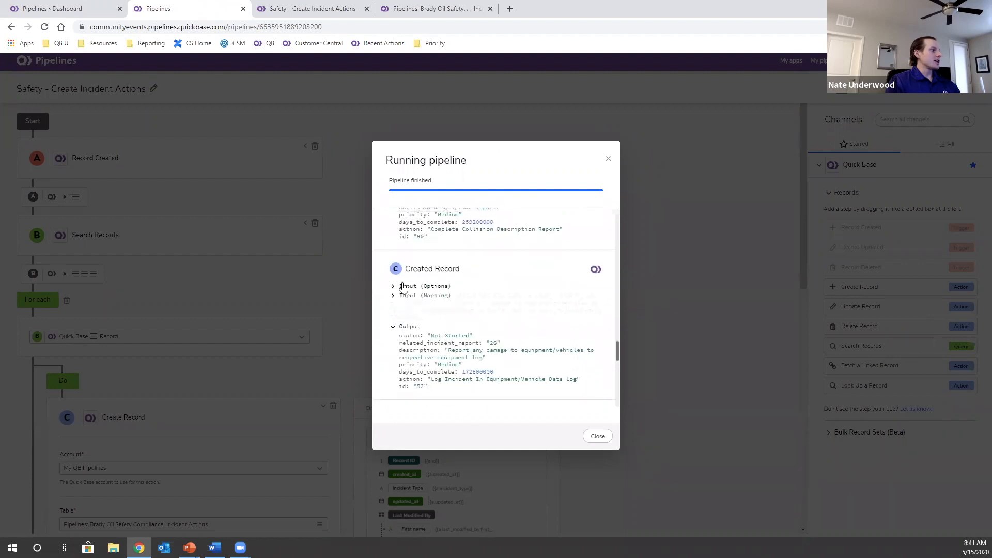
pyautogui.scroll(-5, 476, 303)
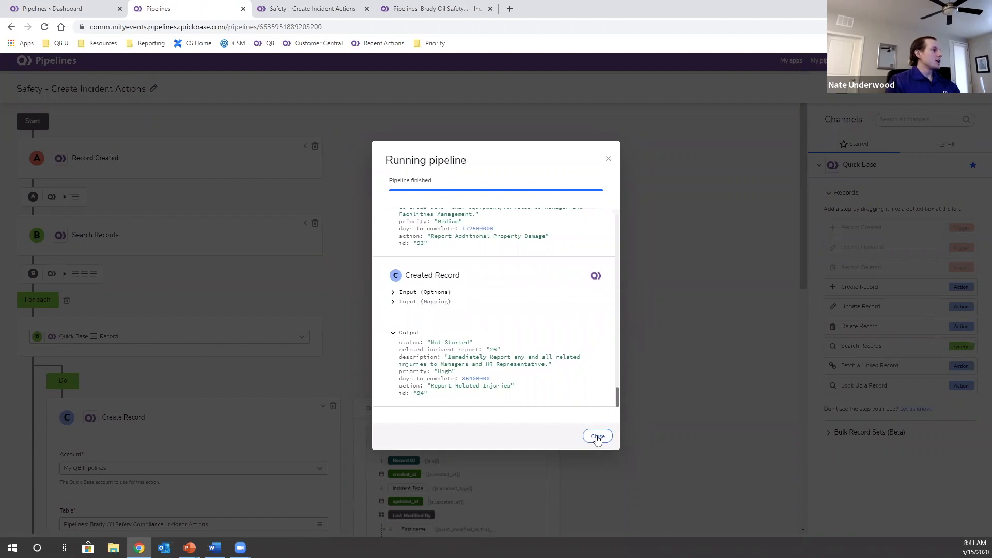
pyautogui.click(597, 439)
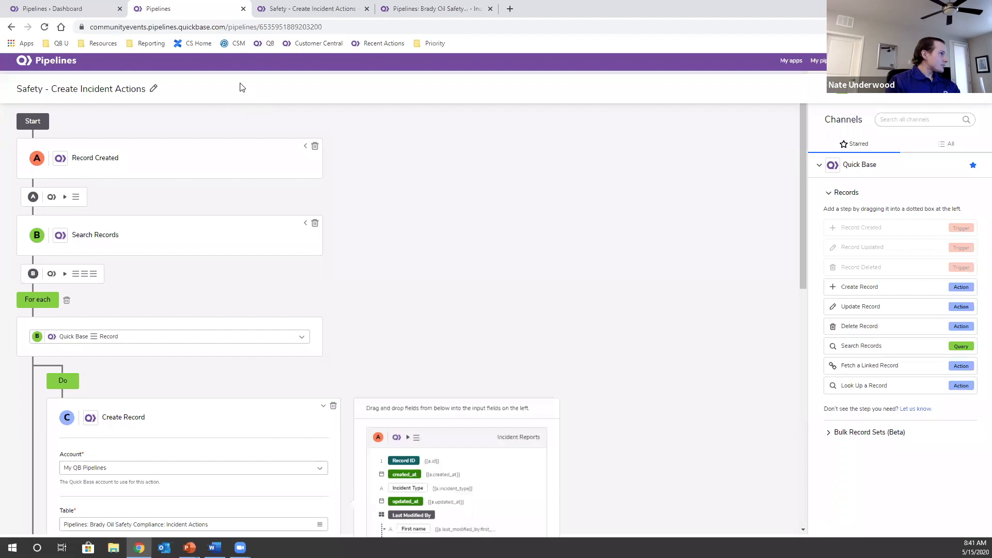
# Go back to the new incident report and review the incident actions attached to it.
pyautogui.click(421, 8)
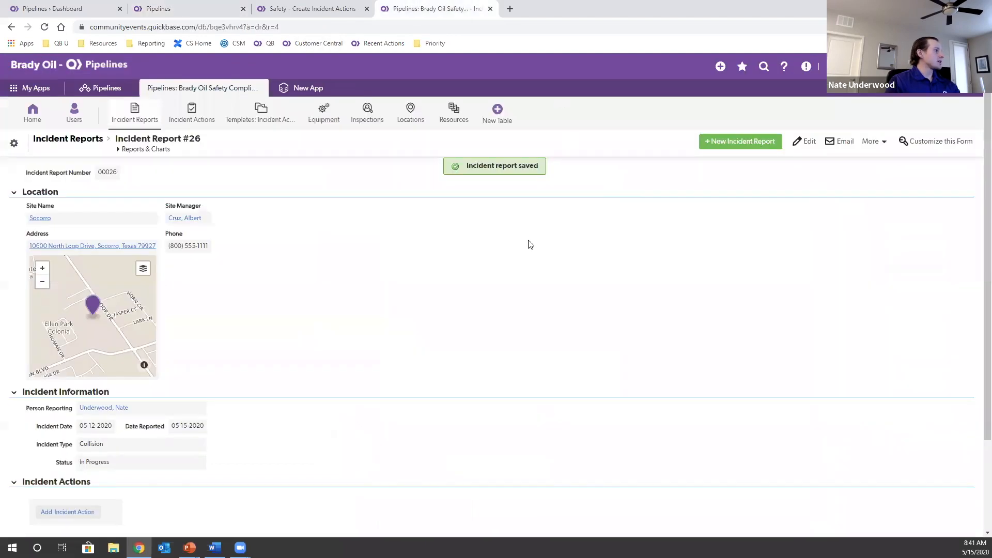
pyautogui.scroll(-1, 530, 244)
pyautogui.scroll(-2, 531, 244)
pyautogui.scroll(-1, 531, 244)
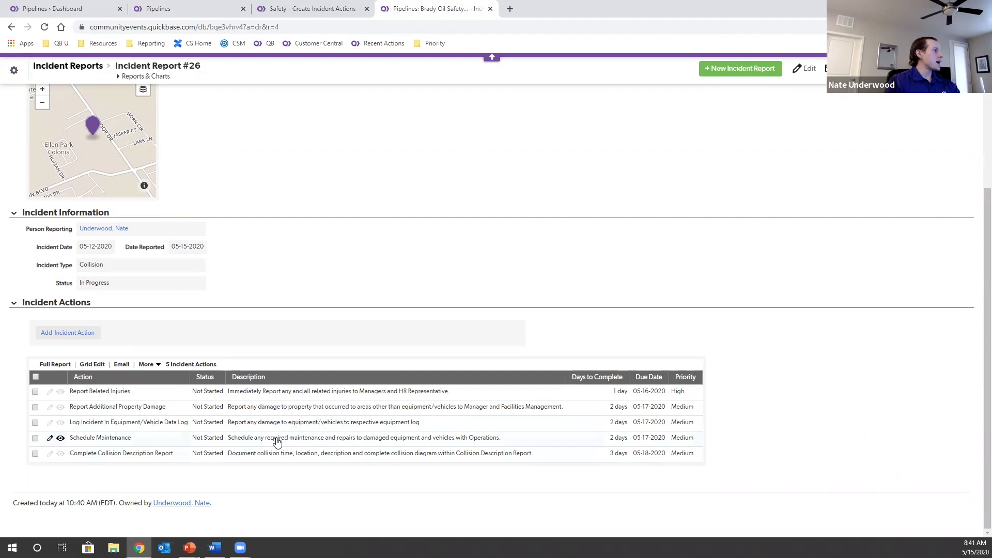
pyautogui.scroll(5, 278, 442)
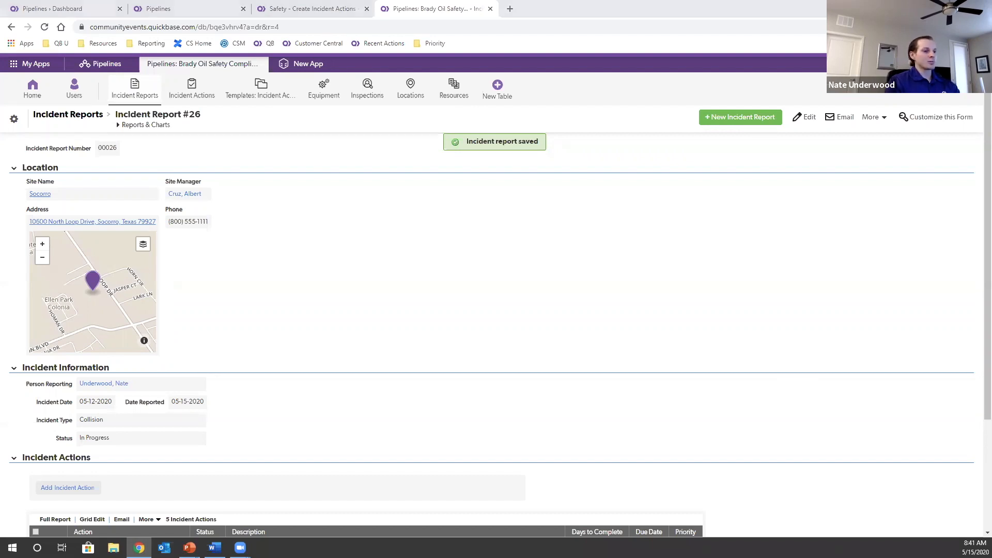
pyautogui.hotkey('alt', 'Tab')
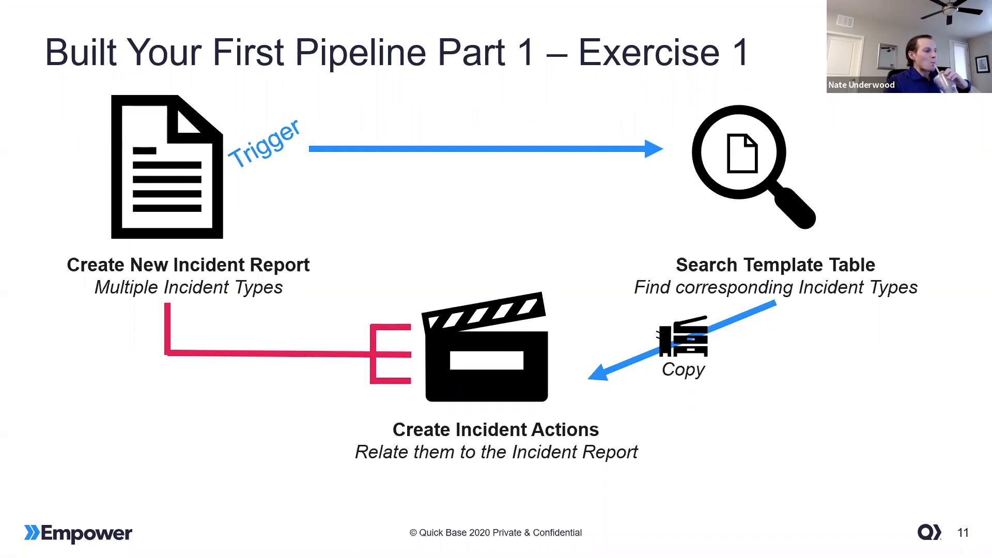
pyautogui.press('Right')
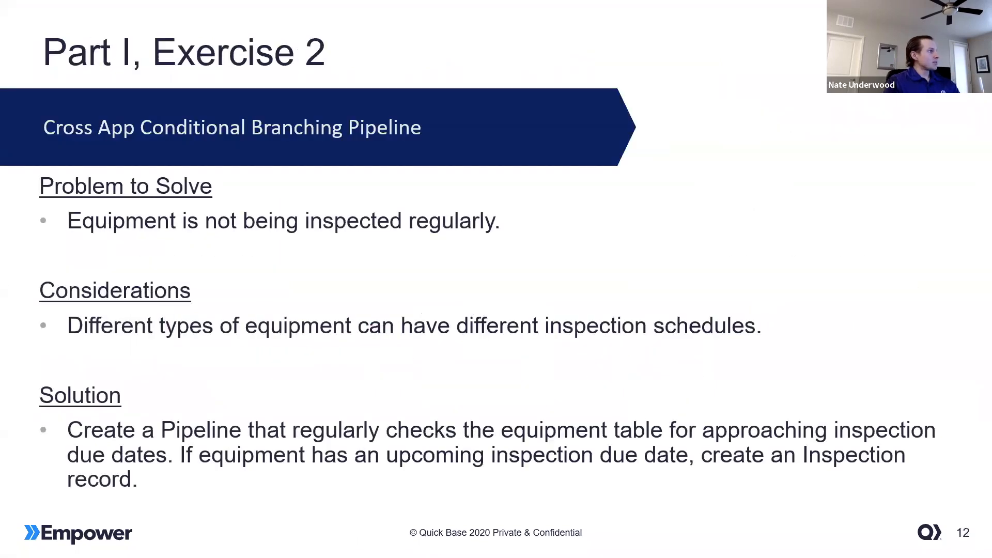
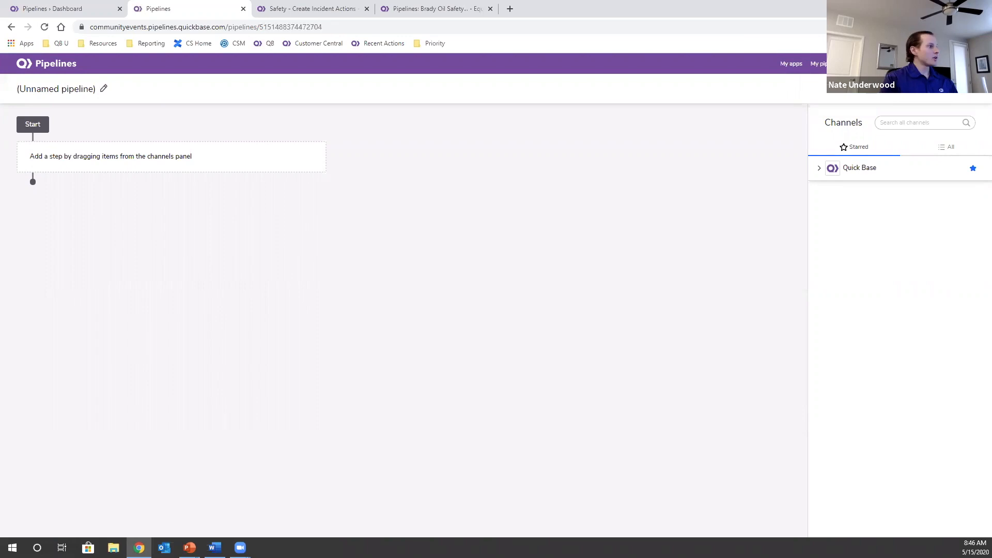
# Name the unnamed pipeline "Safety - Create Inspection Report".
pyautogui.click(67, 88)
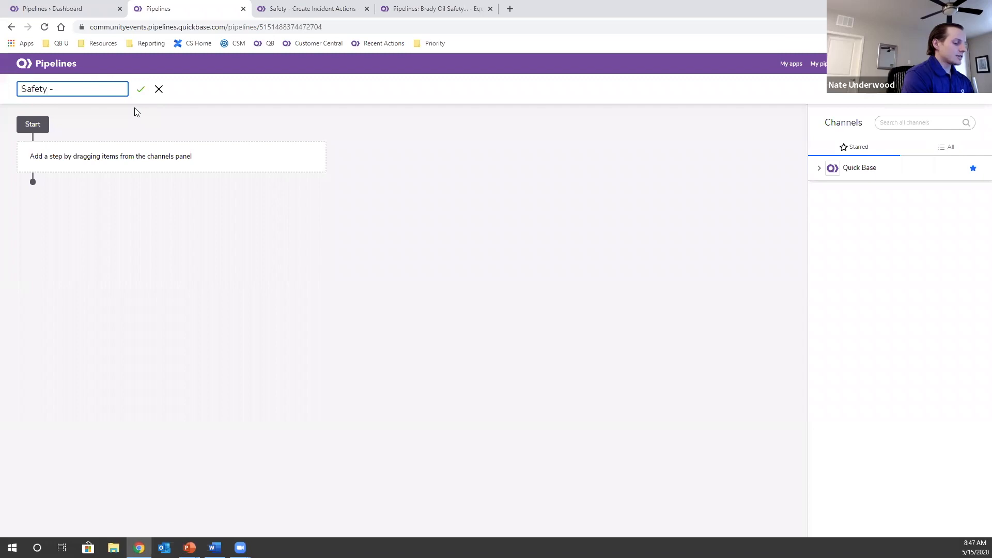
pyautogui.write('reate I')
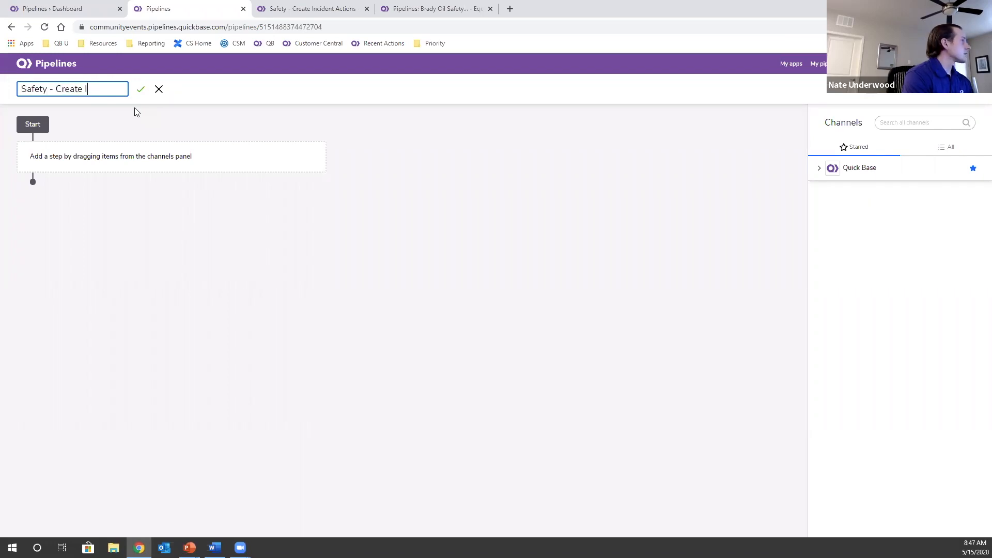
pyautogui.write('ncident Report')
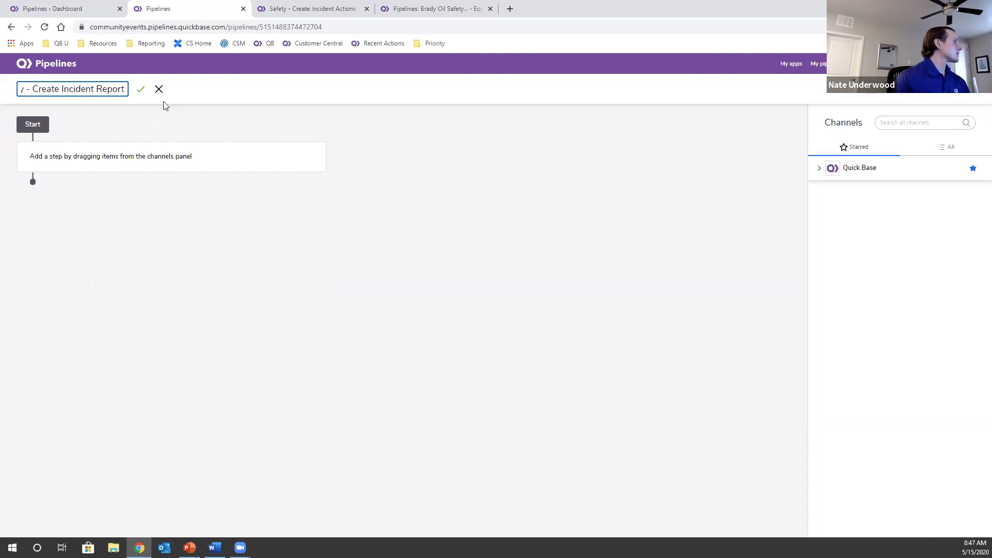
pyautogui.moveTo(82, 91); pyautogui.dragTo(70, 91)
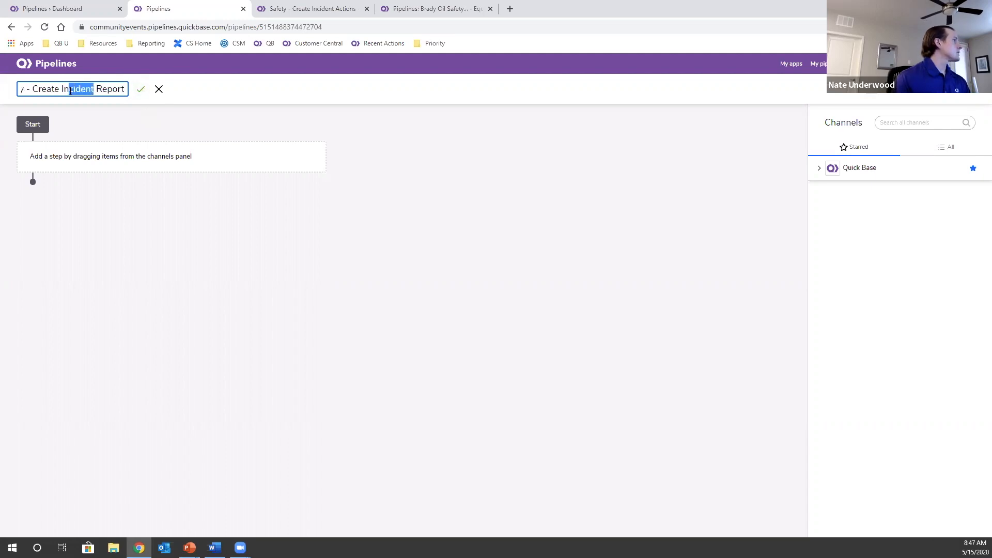
pyautogui.write('spection')
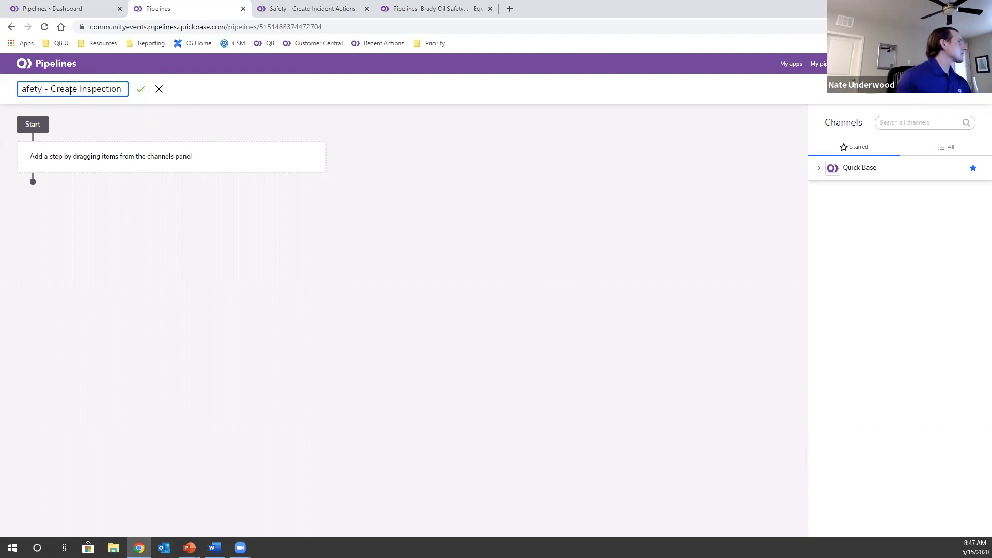
pyautogui.click(139, 90)
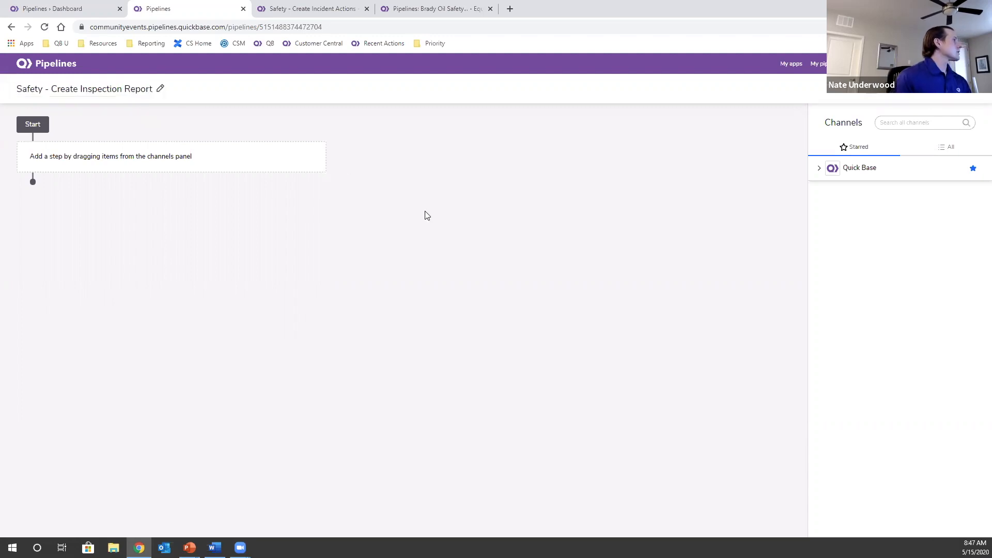
# Add a Quick Base Search Records step as the pipeline's first step, searching the Pipelines: Brady Oil Safety Compliance: Equipment table.
pyautogui.click(819, 168)
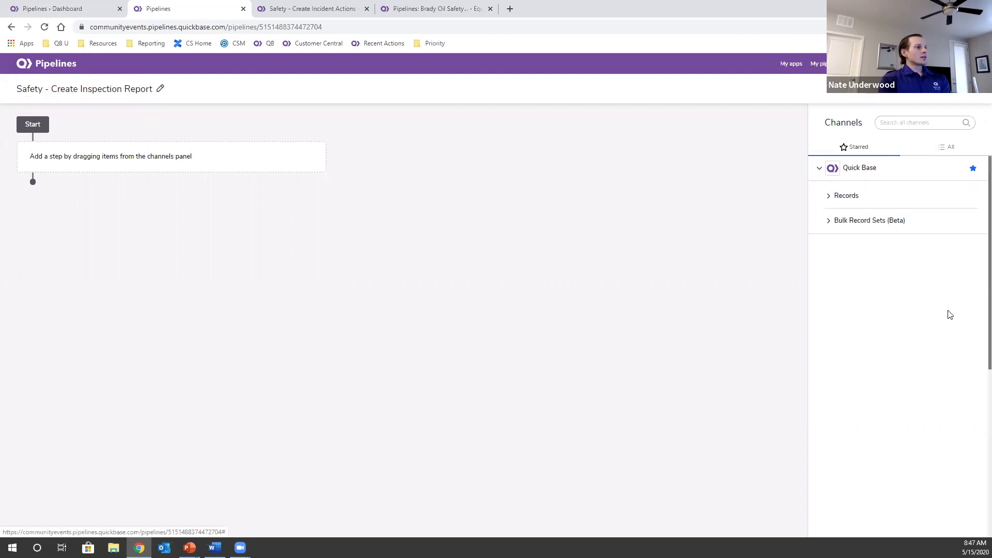
pyautogui.click(837, 196)
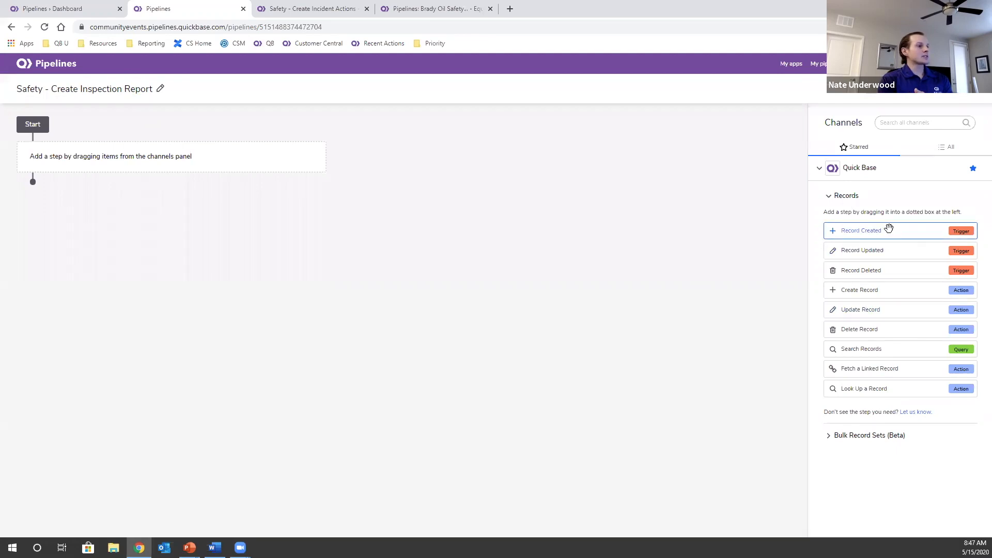
pyautogui.moveTo(885, 231); pyautogui.dragTo(861, 230)
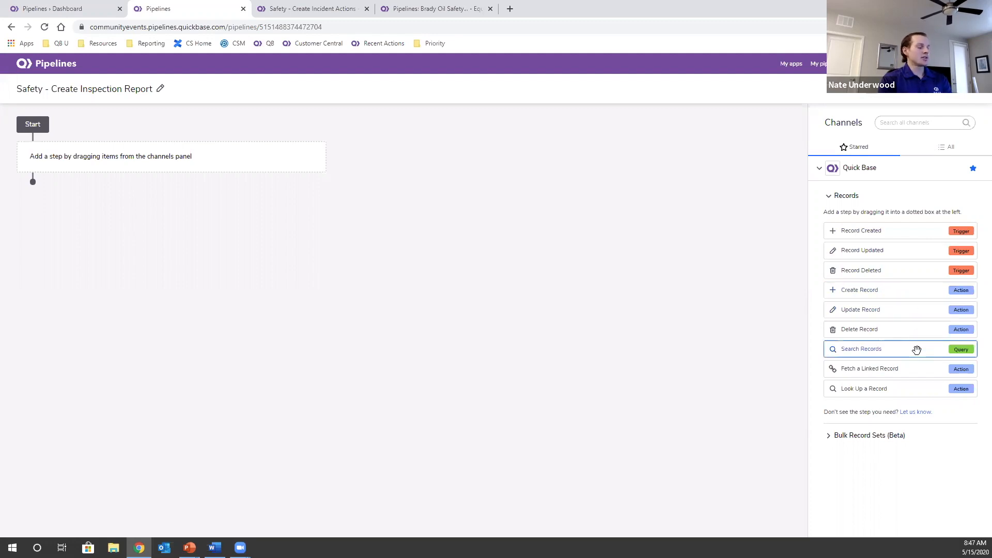
pyautogui.moveTo(917, 349); pyautogui.dragTo(130, 158)
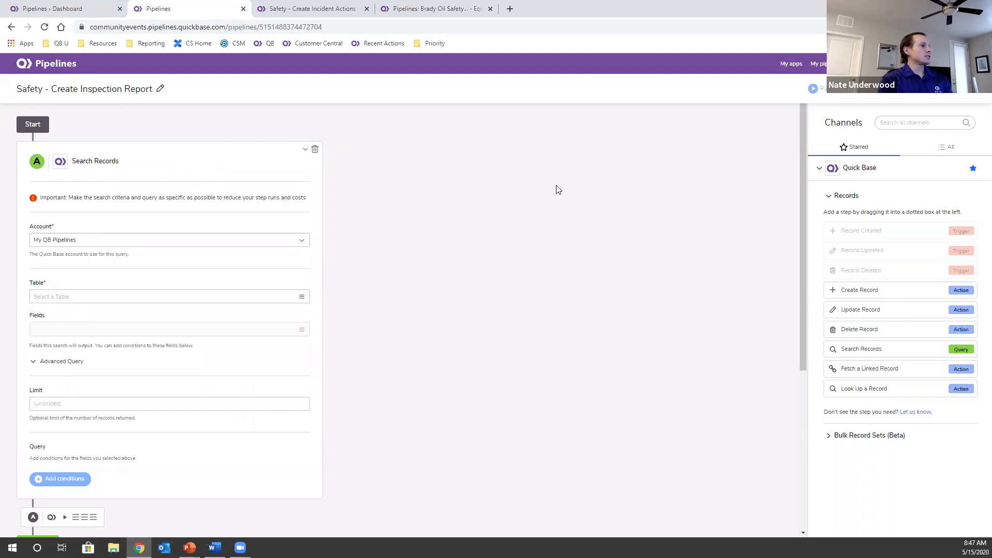
pyautogui.click(279, 297)
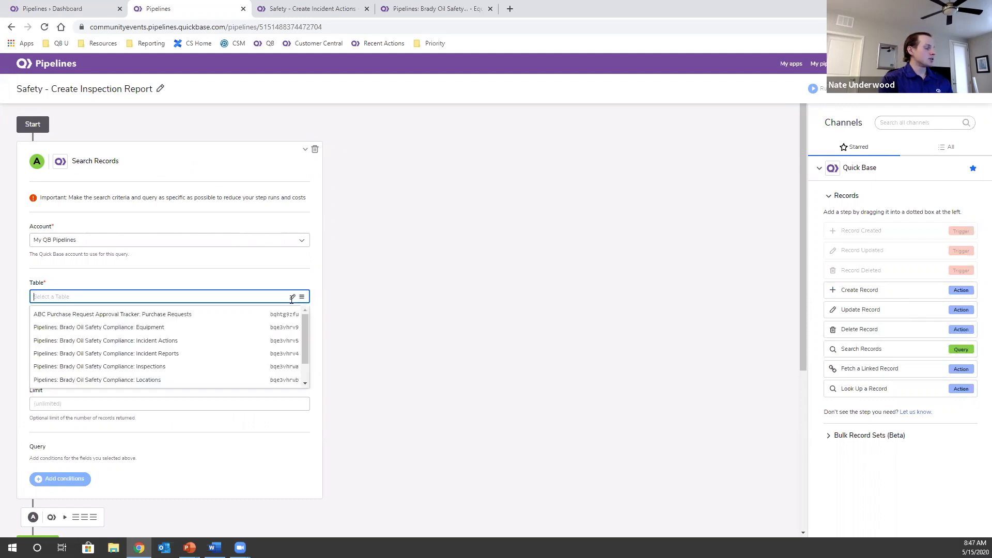
pyautogui.write('equ')
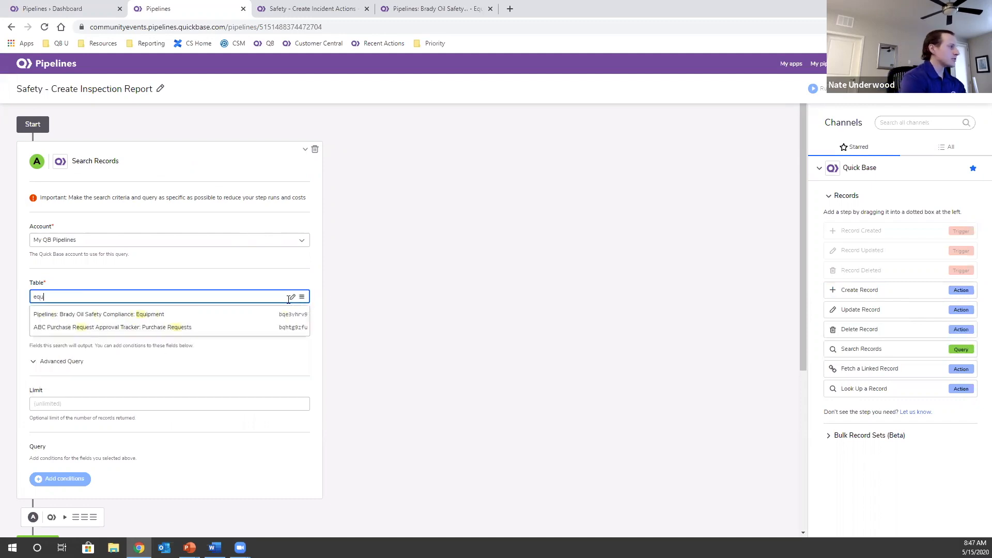
pyautogui.click(135, 315)
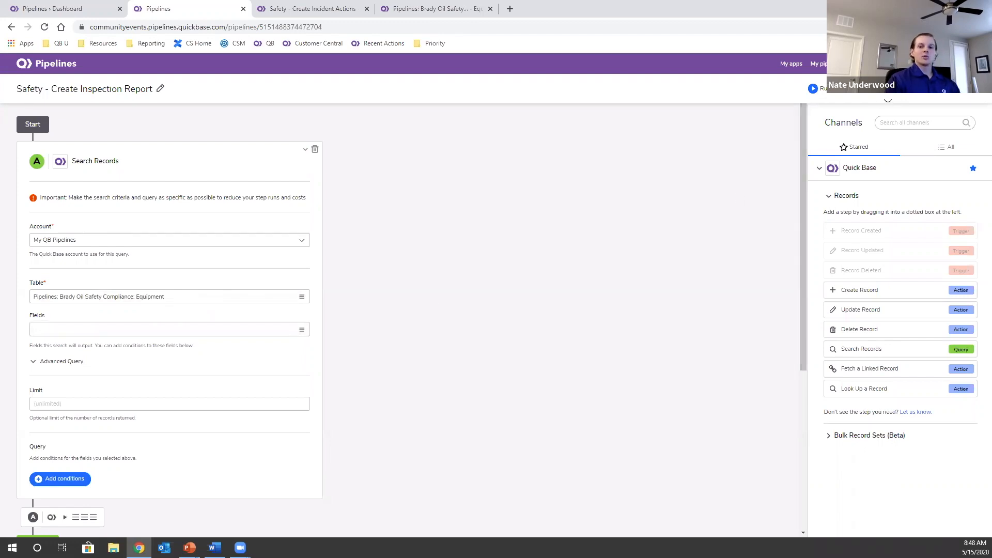
# Schedule the pipeline to run every day at 00:00 UTC.
pyautogui.click(887, 90)
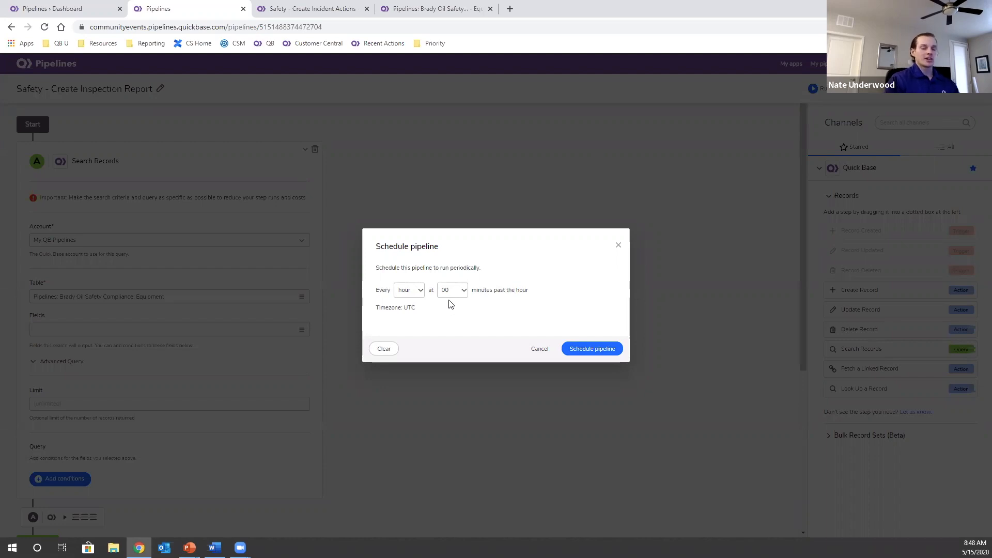
pyautogui.click(420, 292)
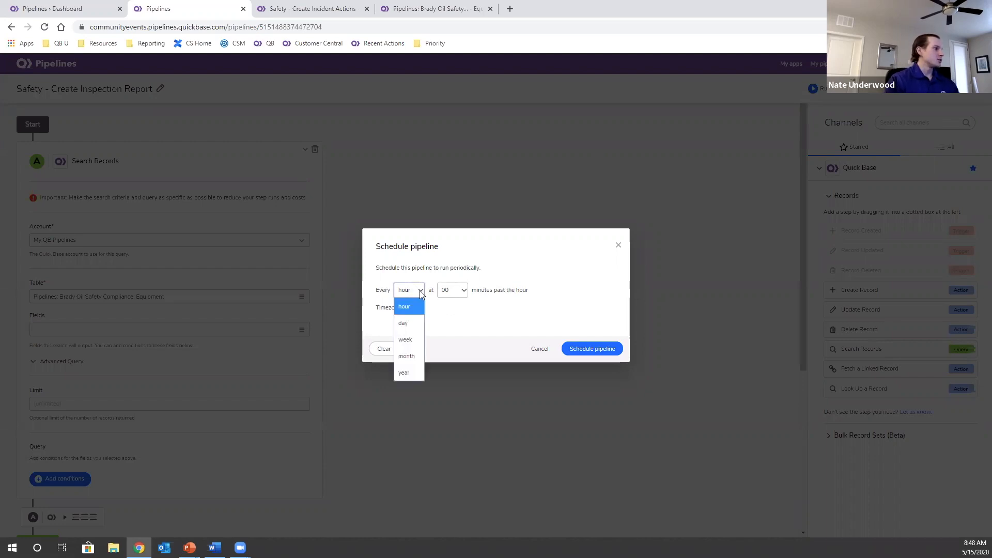
pyautogui.click(408, 326)
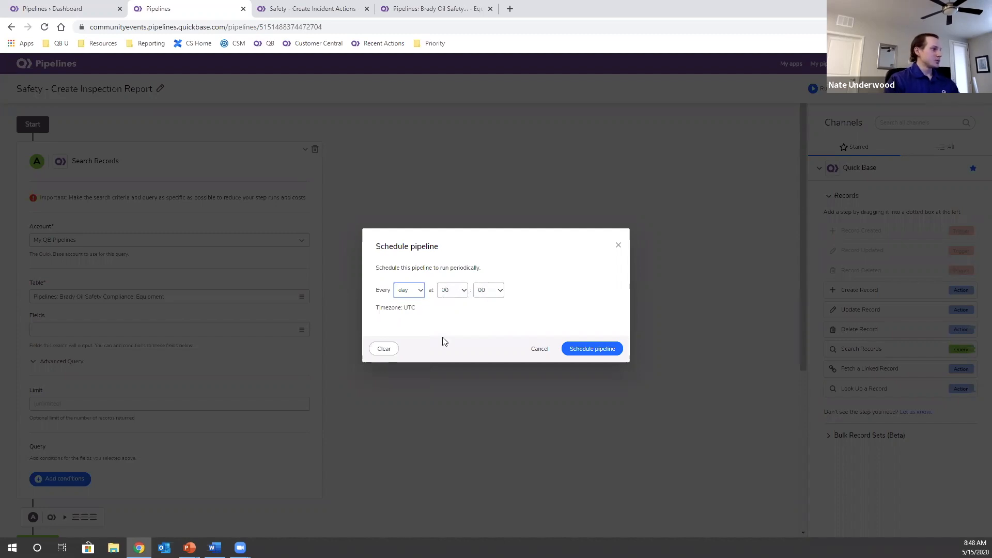
pyautogui.click(589, 350)
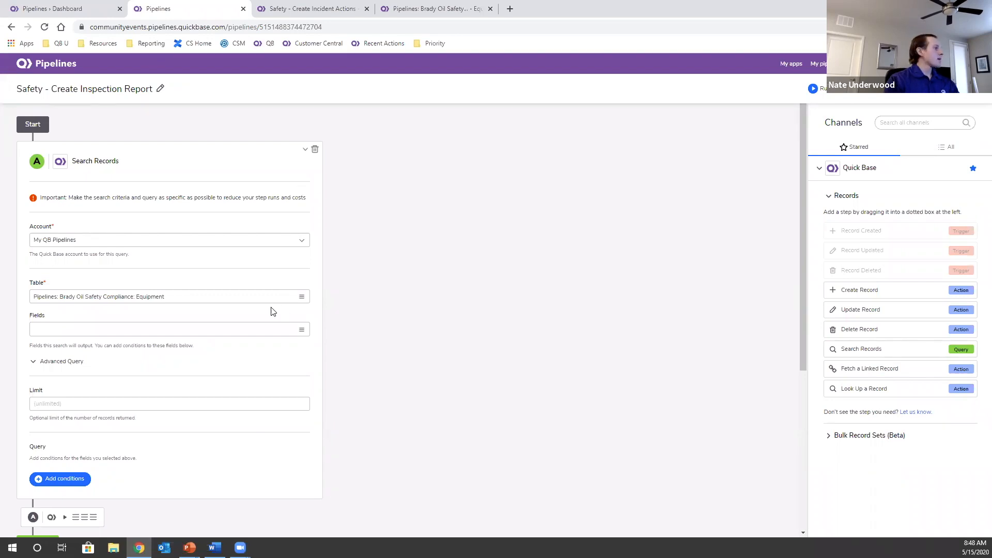
# Set the Search Records step to output the Status and Days Until Next Inspection Due fields.
pyautogui.scroll(-3, 155, 300)
pyautogui.click(212, 177)
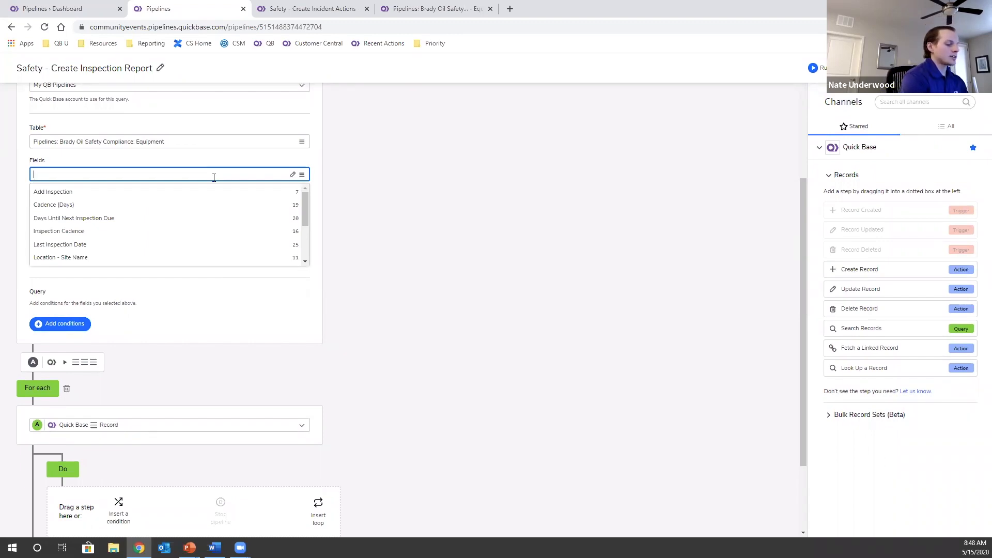
pyautogui.write('statu')
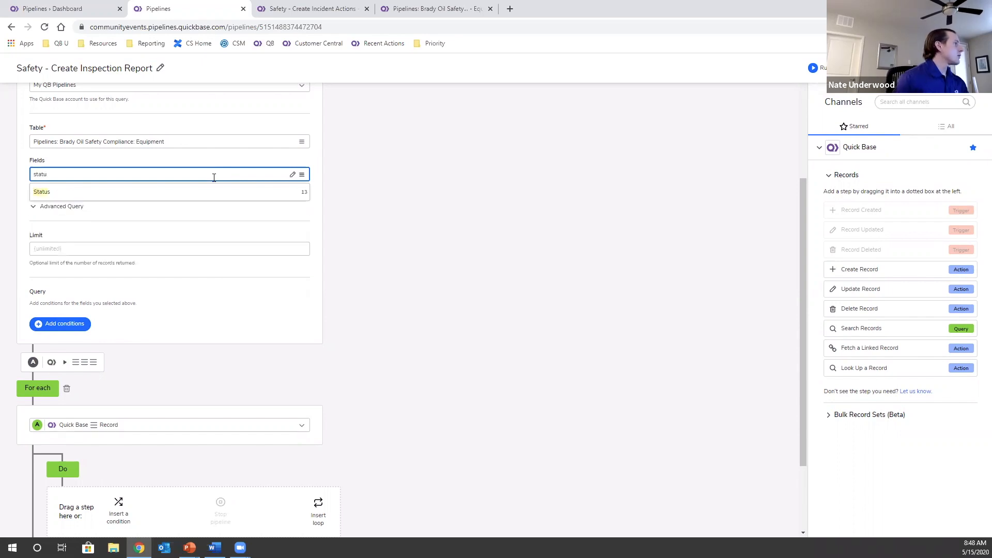
pyautogui.click(193, 194)
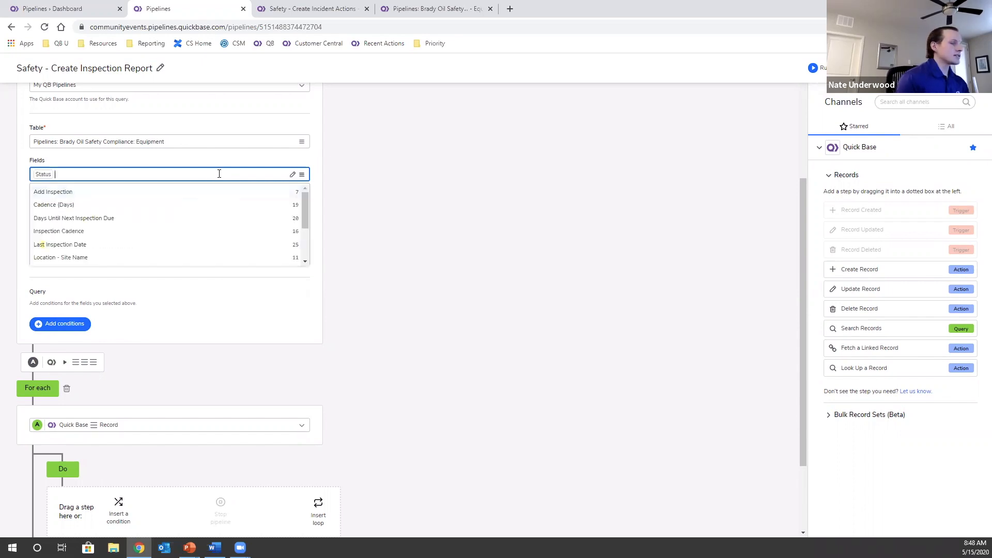
pyautogui.write('Days')
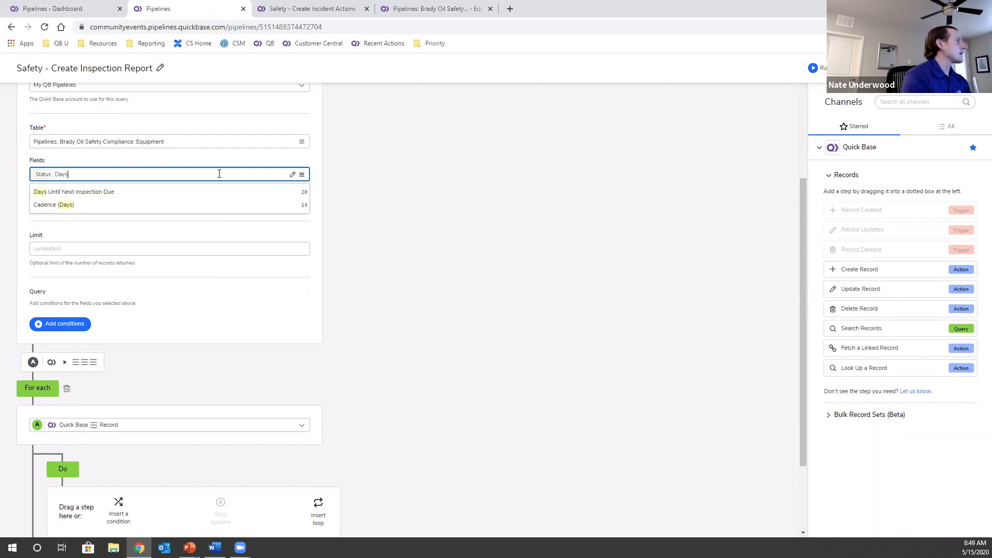
pyautogui.click(128, 194)
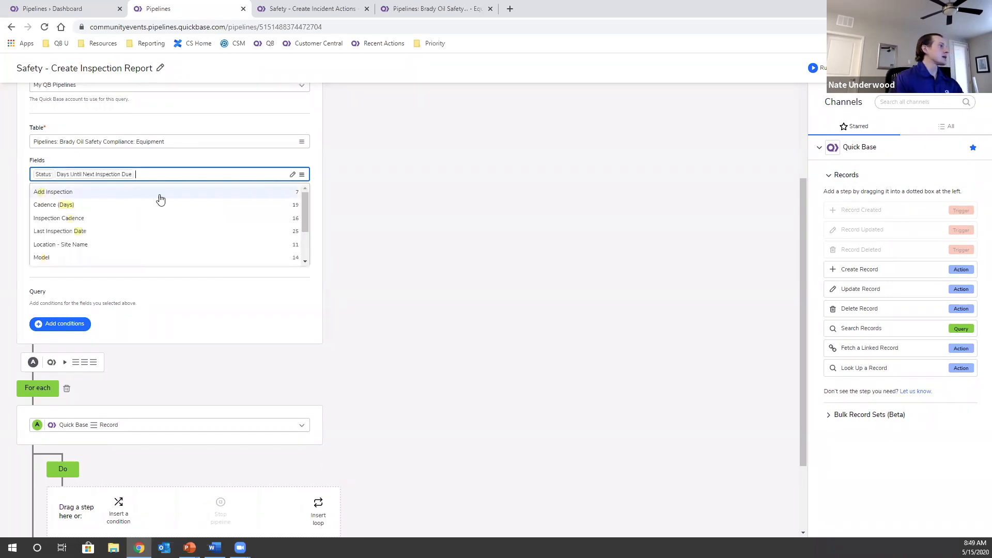
pyautogui.click(498, 247)
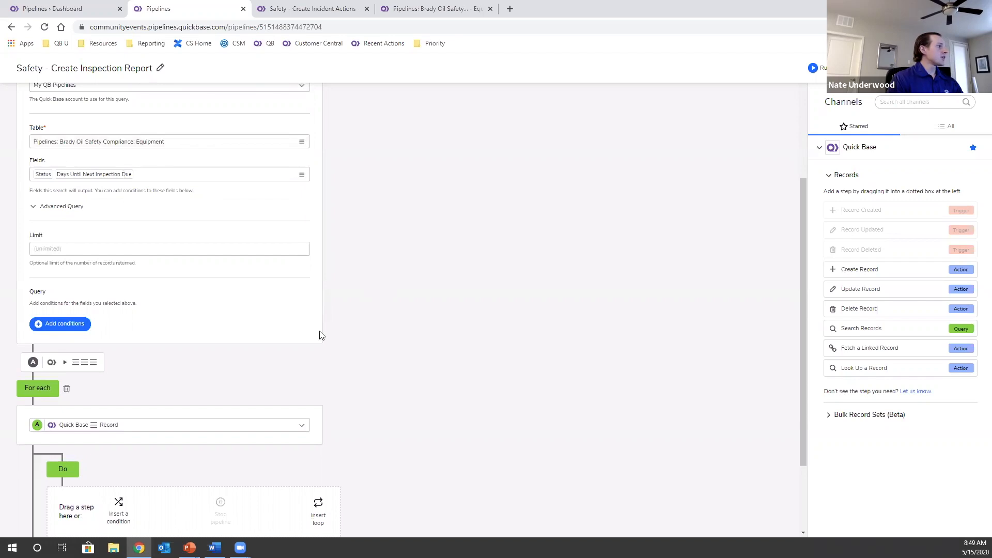
# Add a query condition to the equipment search requiring that Status is not Out Of Service.
pyautogui.scroll(-2, 417, 343)
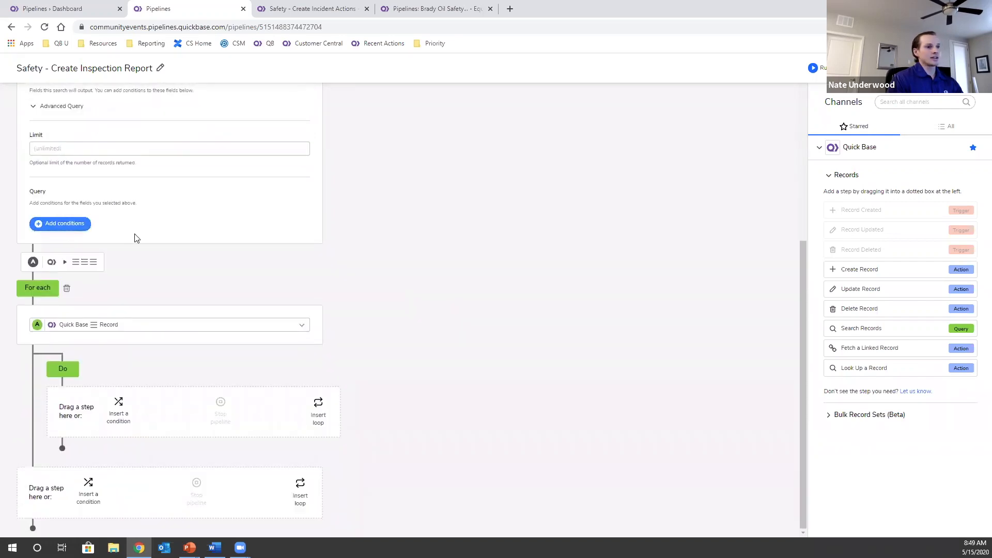
pyautogui.click(80, 225)
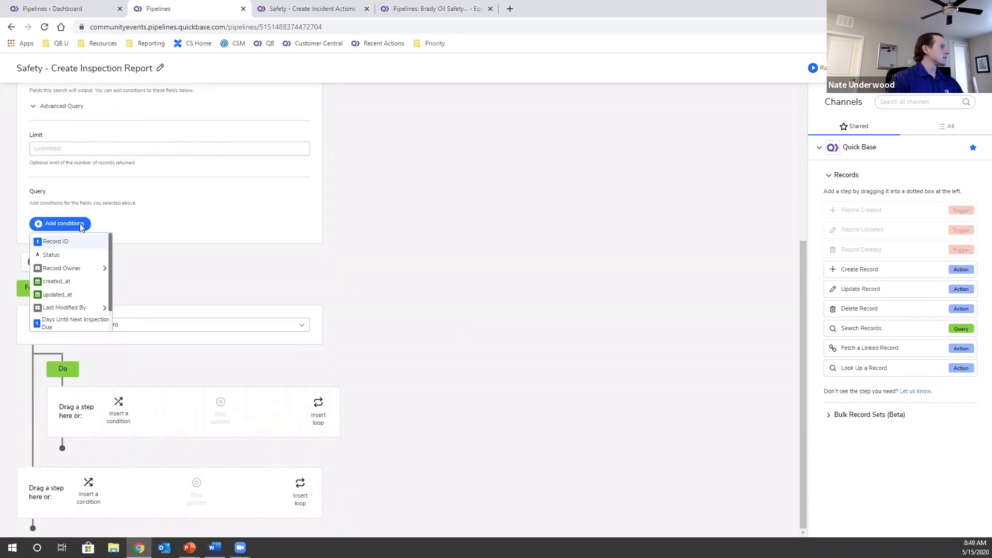
pyautogui.click(72, 256)
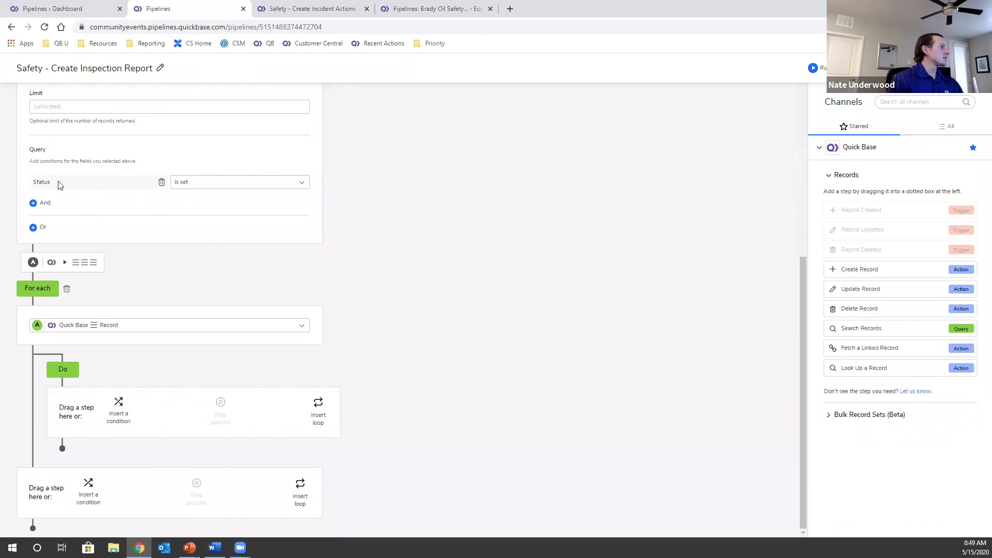
pyautogui.click(244, 183)
pyautogui.click(207, 246)
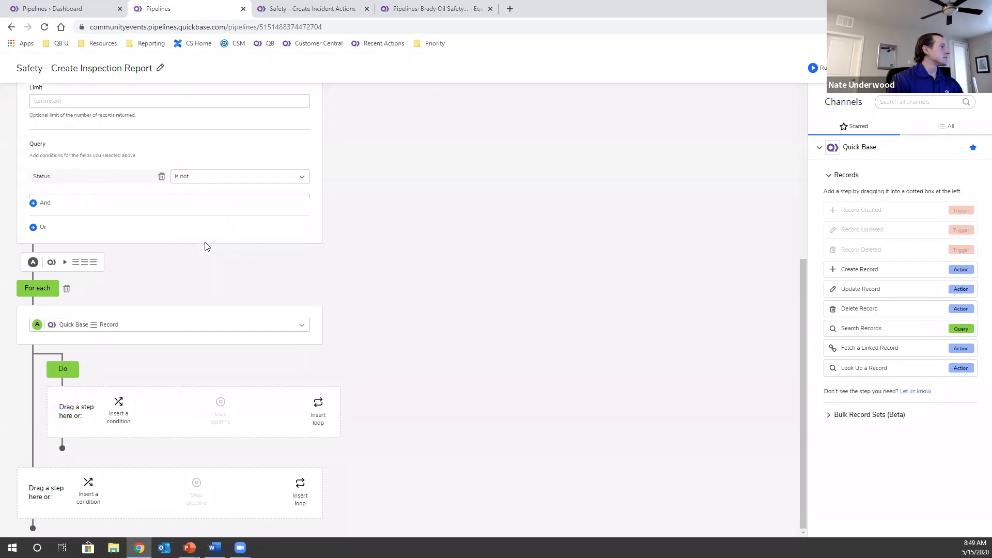
pyautogui.click(253, 184)
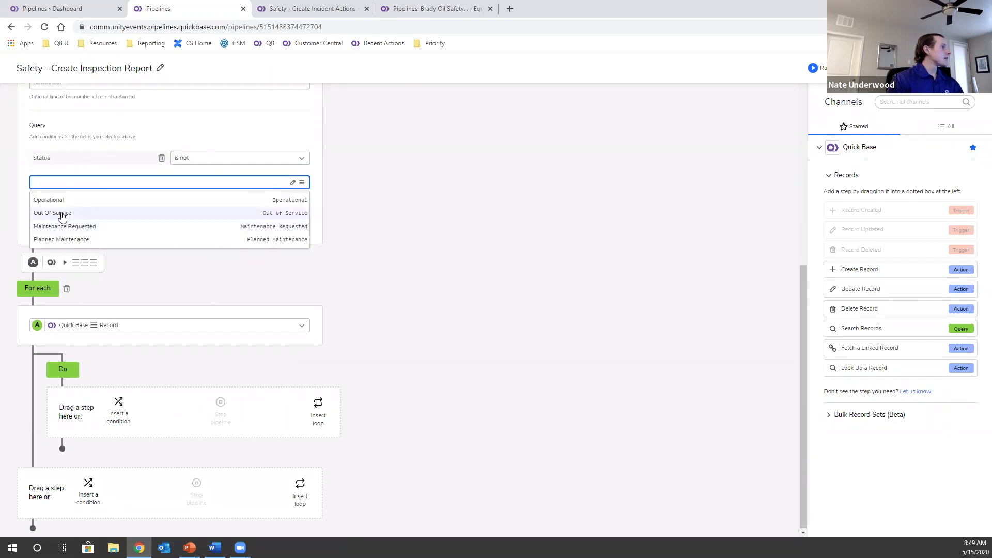
pyautogui.click(60, 214)
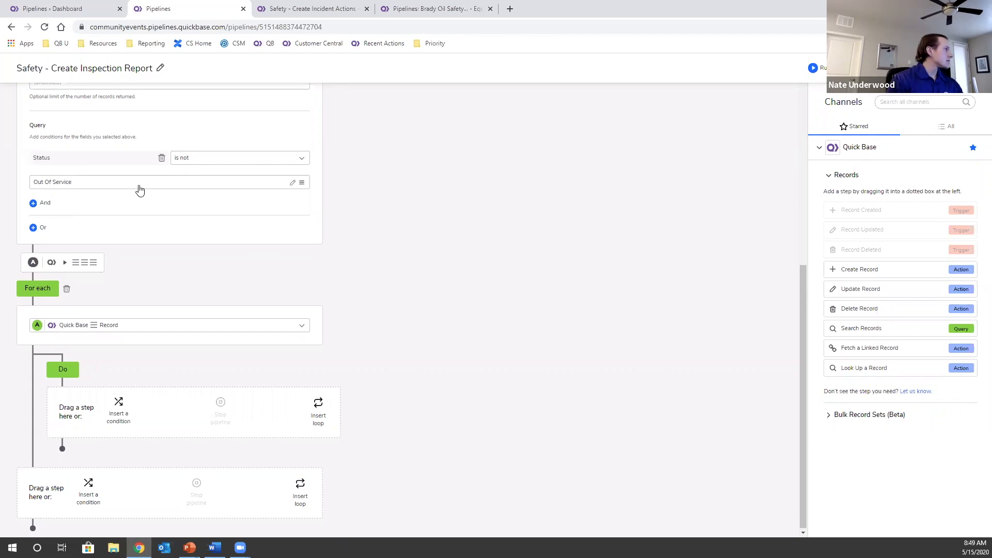
# Add an And condition to the search query requiring that Days Until Next Inspection Due equals 14.
pyautogui.click(39, 204)
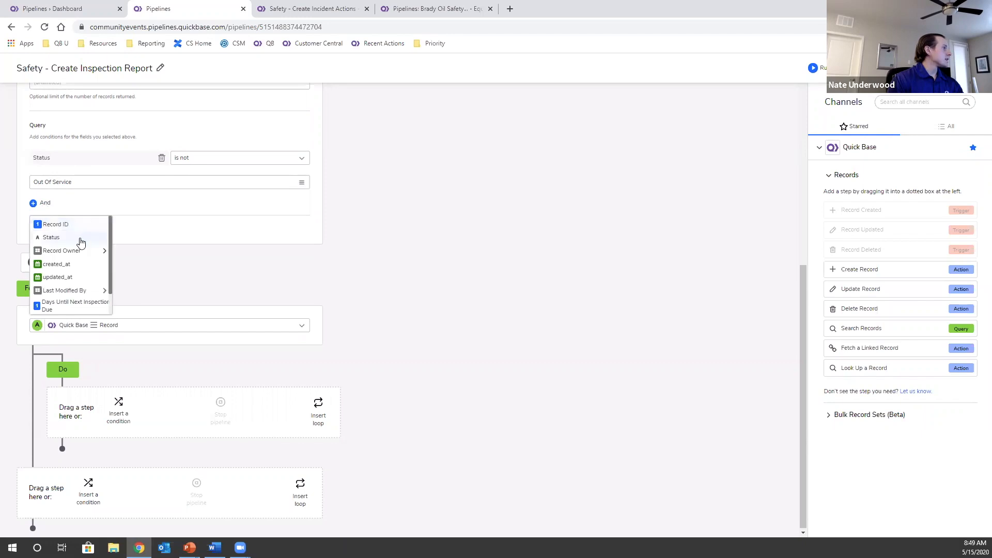
pyautogui.click(73, 289)
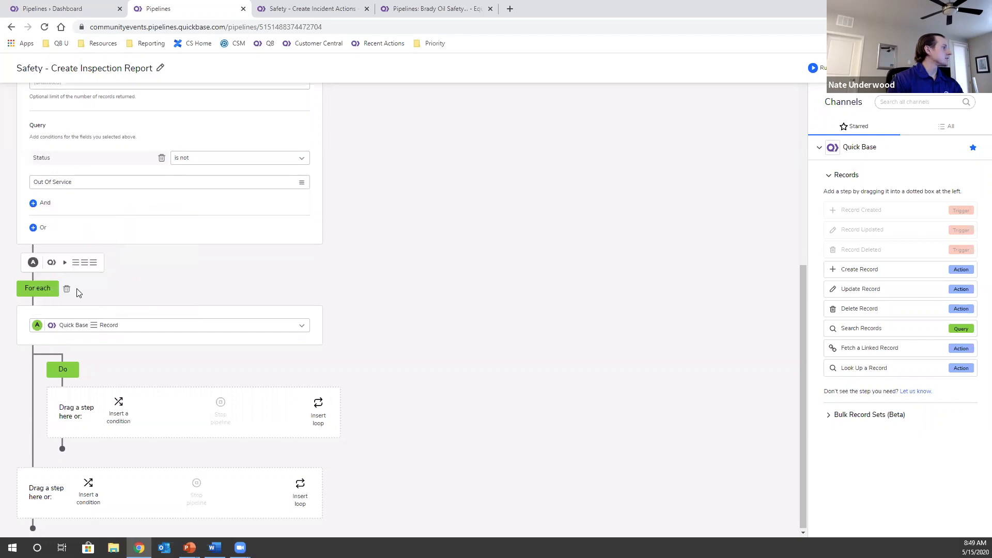
pyautogui.click(225, 185)
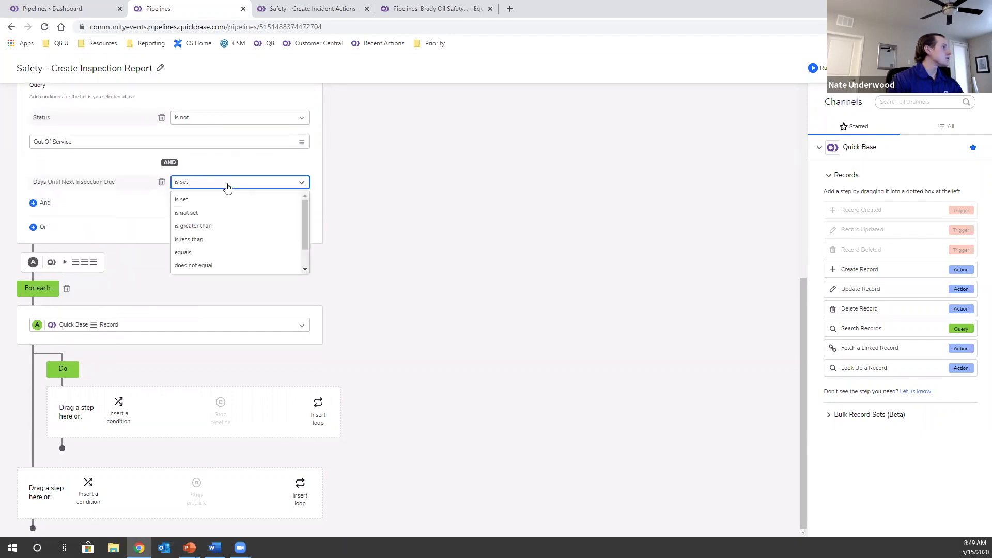
pyautogui.click(203, 259)
pyautogui.click(144, 183)
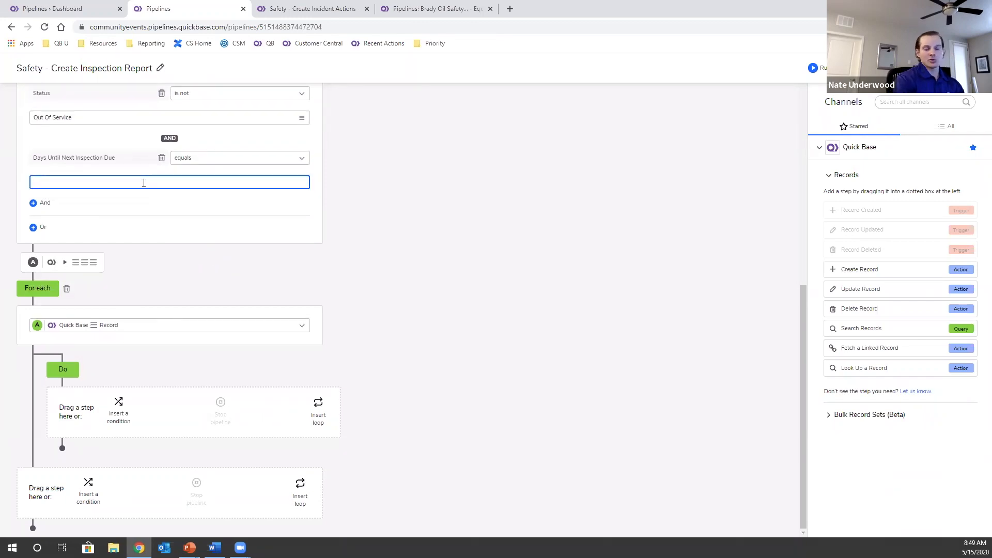
pyautogui.write('14')
pyautogui.click(413, 193)
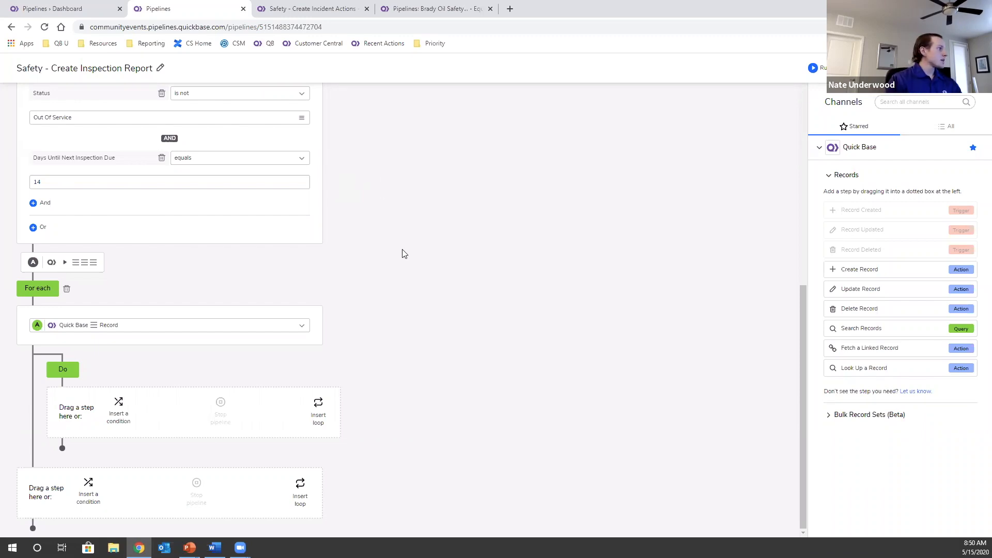
# Add a Create Record step inside the loop's Do branch, targeting the Pipelines: Brady Oil Safety Compliance: Inspections table.
pyautogui.scroll(5, 347, 225)
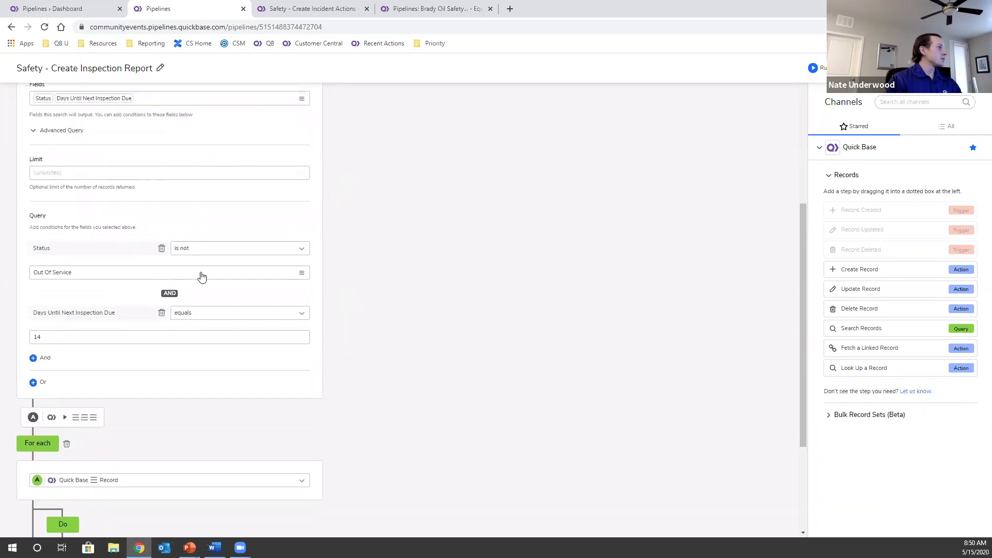
pyautogui.scroll(-8, 306, 229)
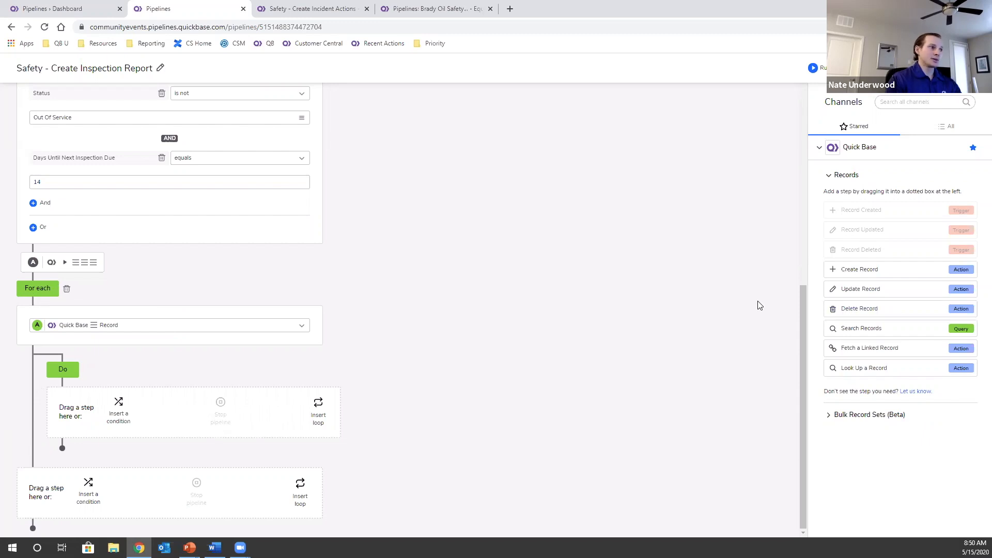
pyautogui.moveTo(901, 271); pyautogui.dragTo(125, 354)
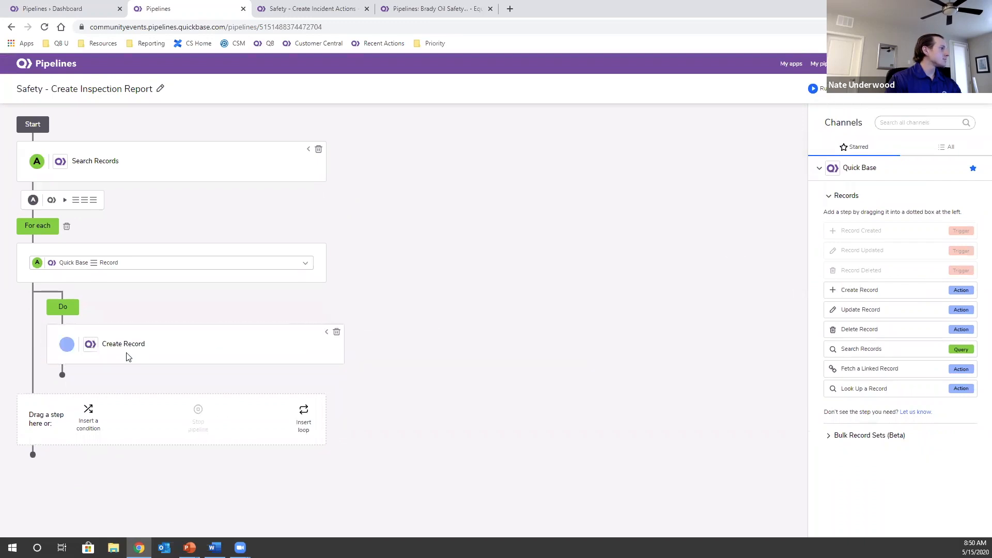
pyautogui.scroll(-4, 293, 361)
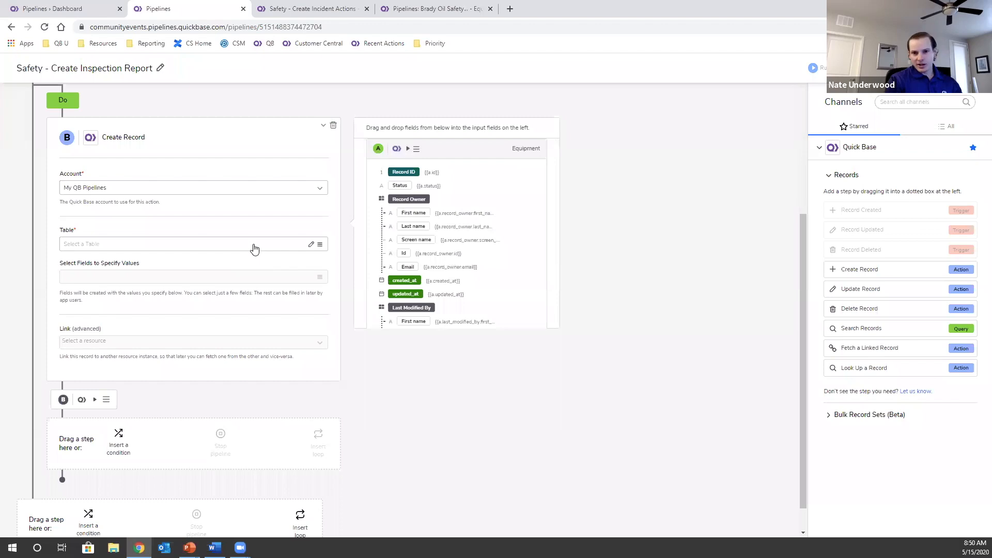
pyautogui.click(254, 247)
pyautogui.write('sinps')
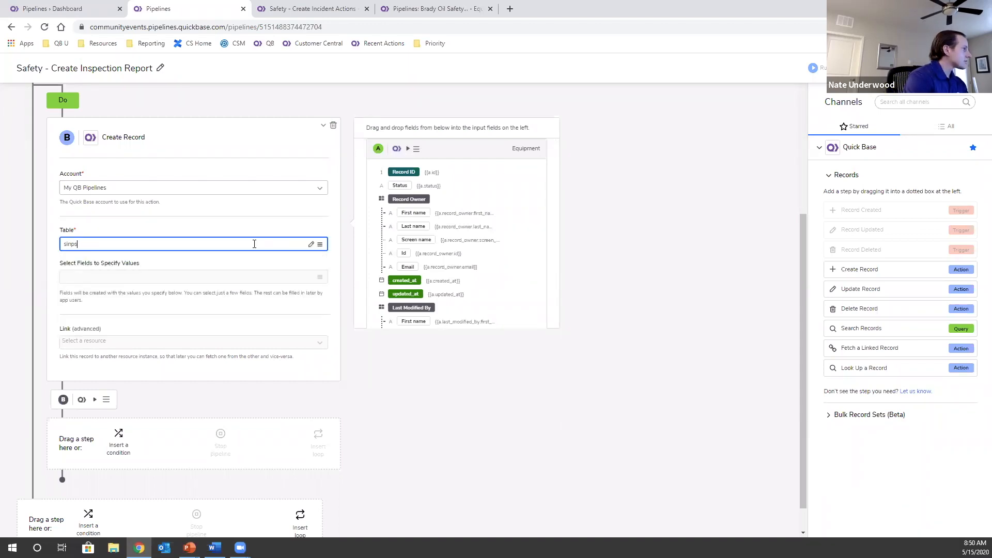
pyautogui.press('BackSpace')
pyautogui.press('BackSpace')
pyautogui.press('BackSpace')
pyautogui.press('BackSpace')
pyautogui.press('BackSpace')
pyautogui.write('insp')
pyautogui.click(196, 262)
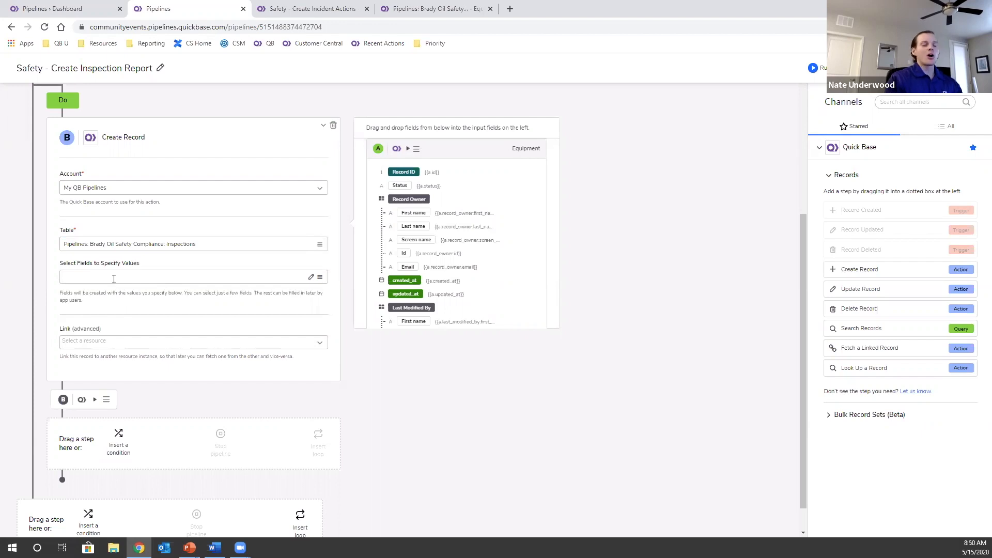
# Select the Related Equipment field in the Create Record step and map it to the Record ID from the equipment search.
pyautogui.click(114, 279)
pyautogui.write('rel')
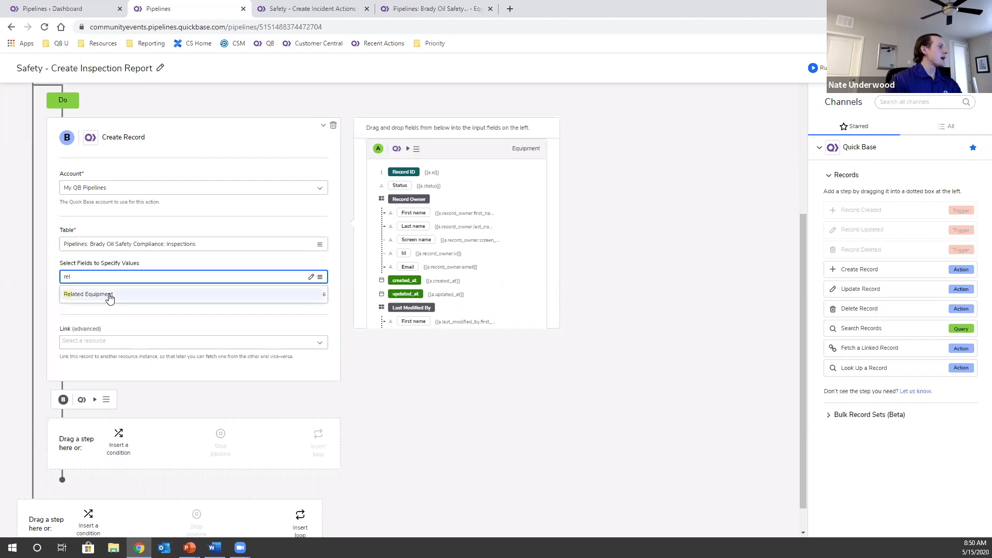
pyautogui.click(111, 294)
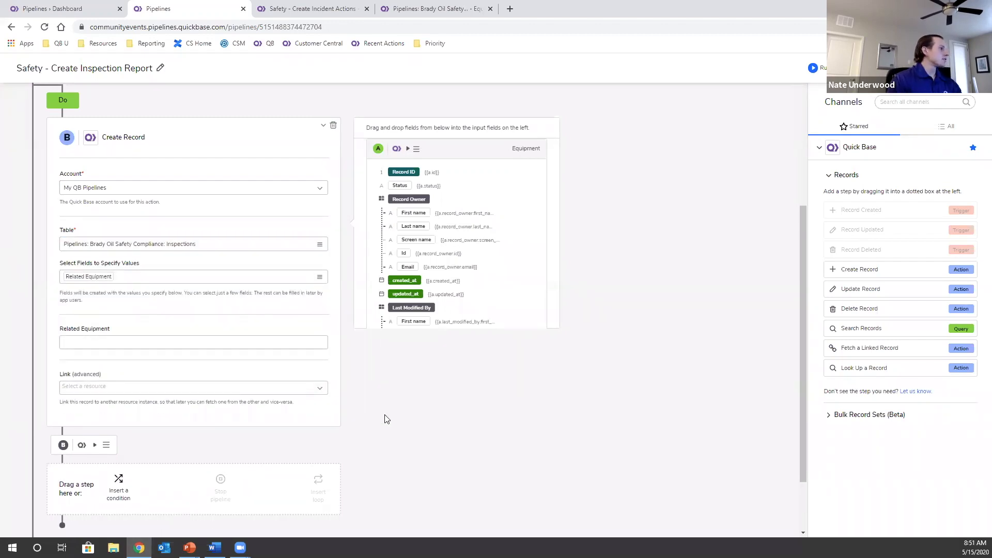
pyautogui.scroll(1, 455, 238)
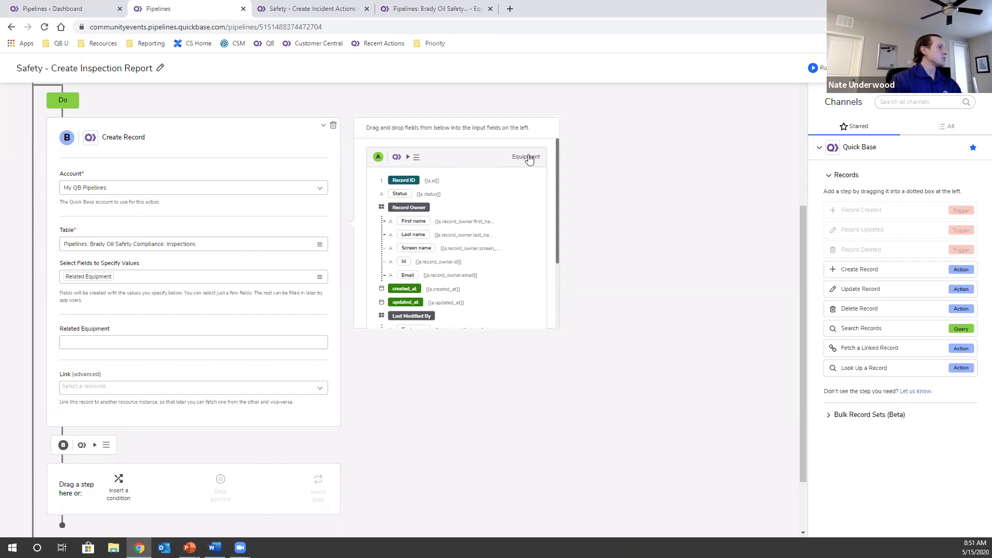
pyautogui.moveTo(401, 179); pyautogui.dragTo(147, 342)
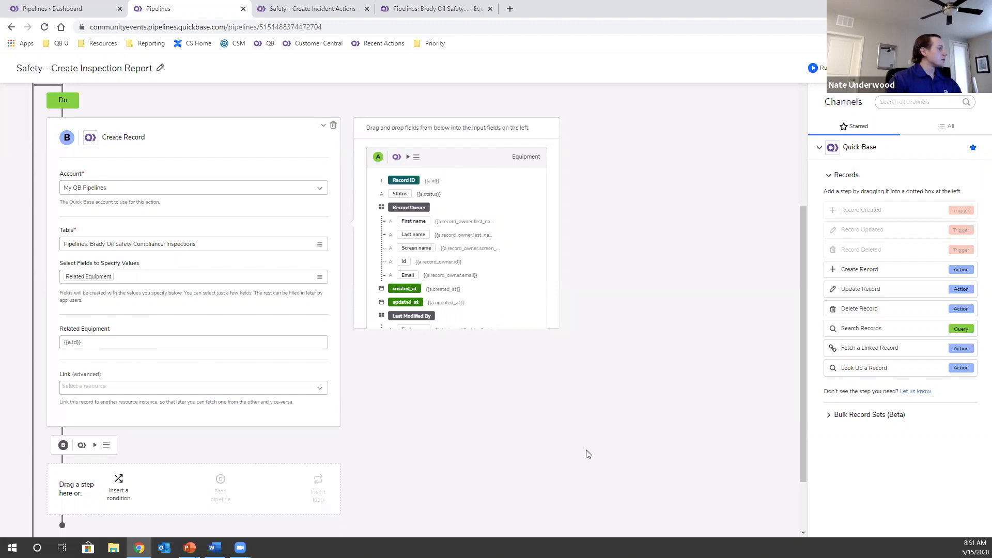
# Run the inspection report pipeline, review the run output for both steps, and close the results.
pyautogui.scroll(1, 606, 438)
pyautogui.scroll(5, 606, 437)
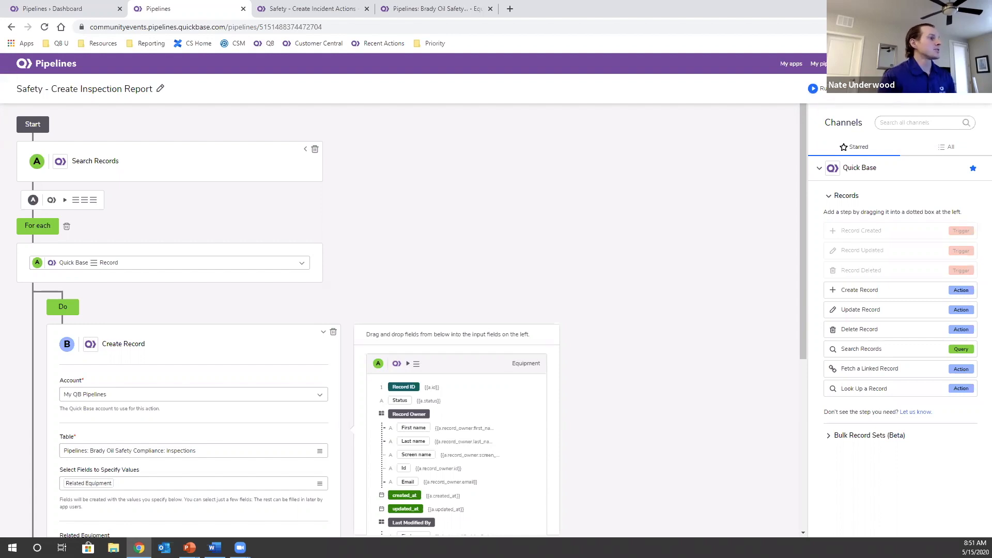
pyautogui.click(813, 88)
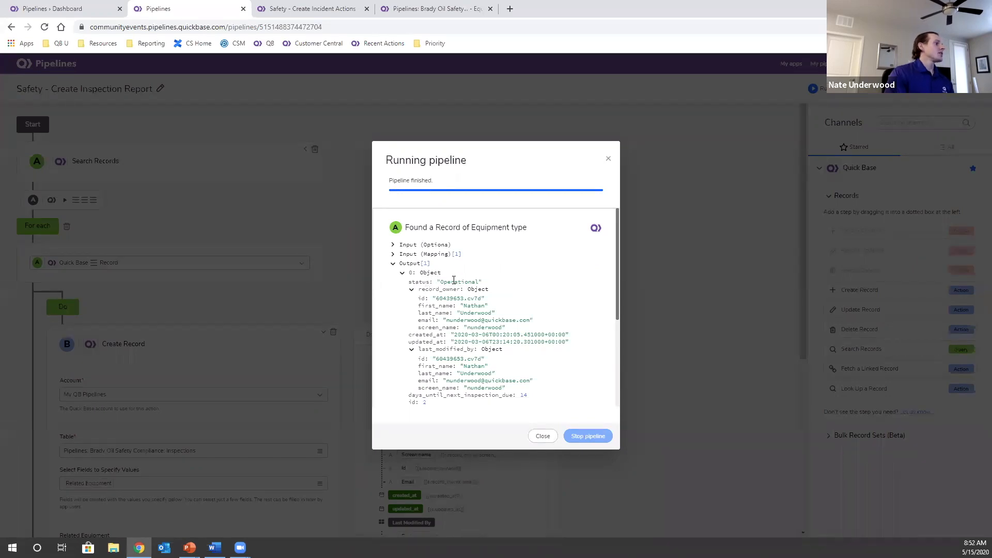
pyautogui.scroll(-2, 455, 280)
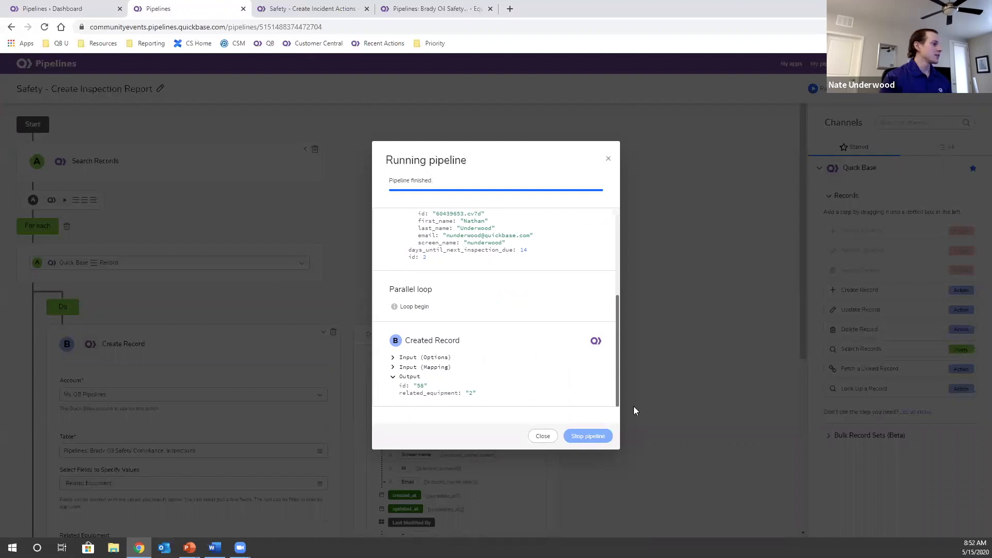
pyautogui.click(542, 437)
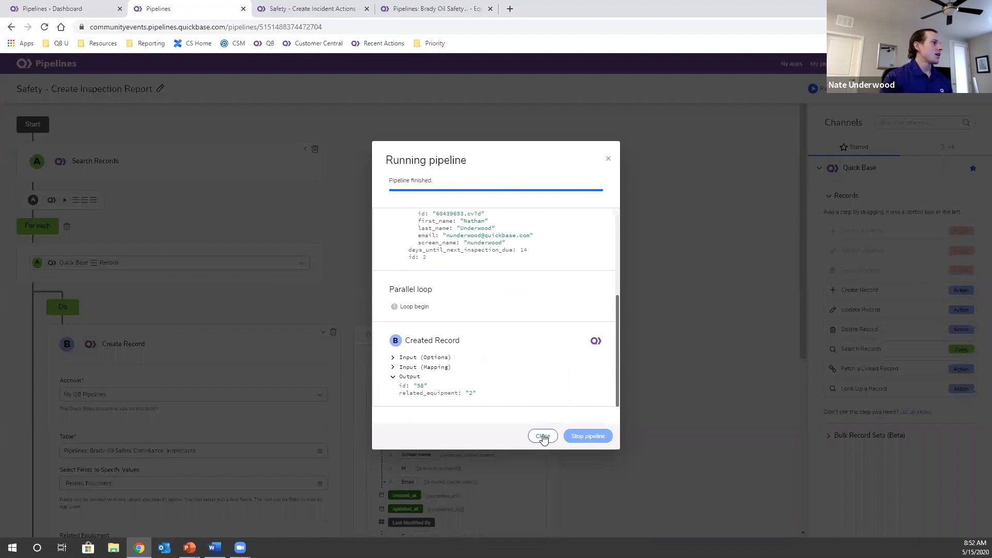
# Reload the Hoist Line equipment record in the safety app and open its inspection due 05-29-2020 for editing.
pyautogui.click(437, 9)
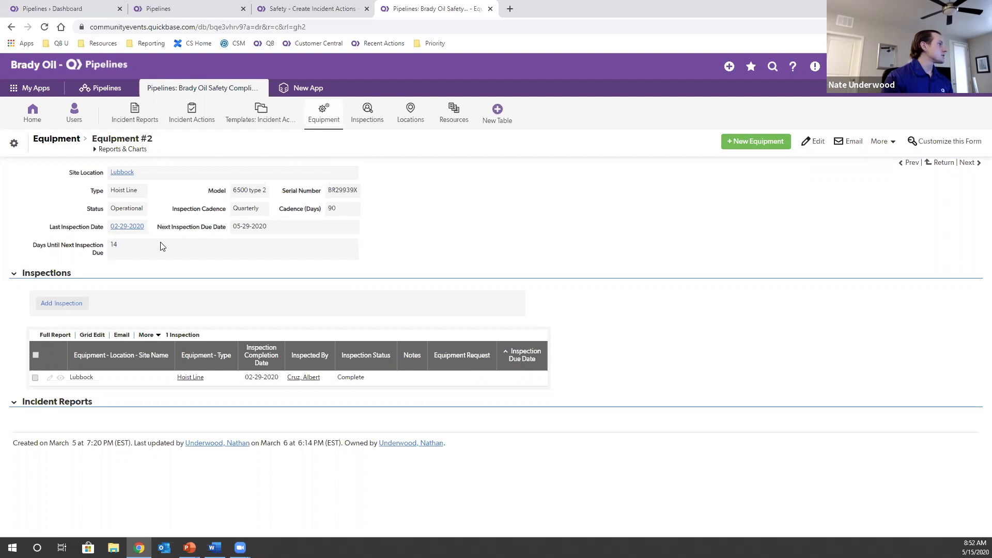
pyautogui.click(45, 29)
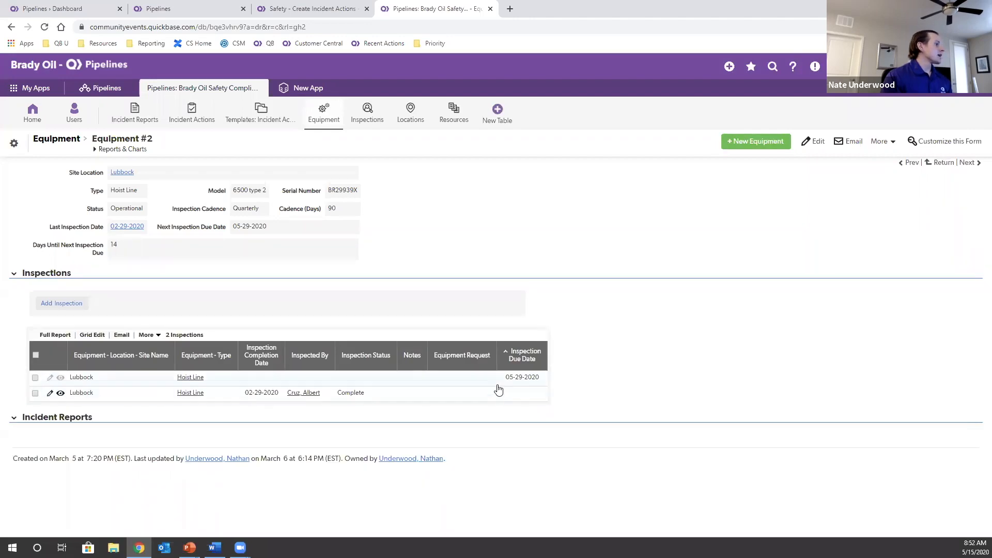
pyautogui.click(50, 377)
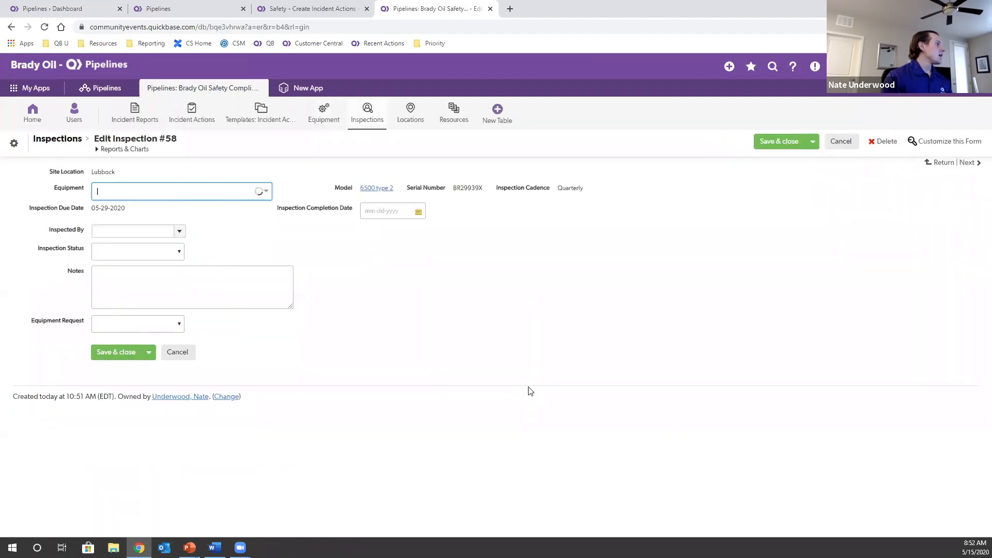
# Assign the inspector, set Inspection Status to Complete and Inspection Completion Date to 05-15-2020, and save the inspection.
pyautogui.click(179, 231)
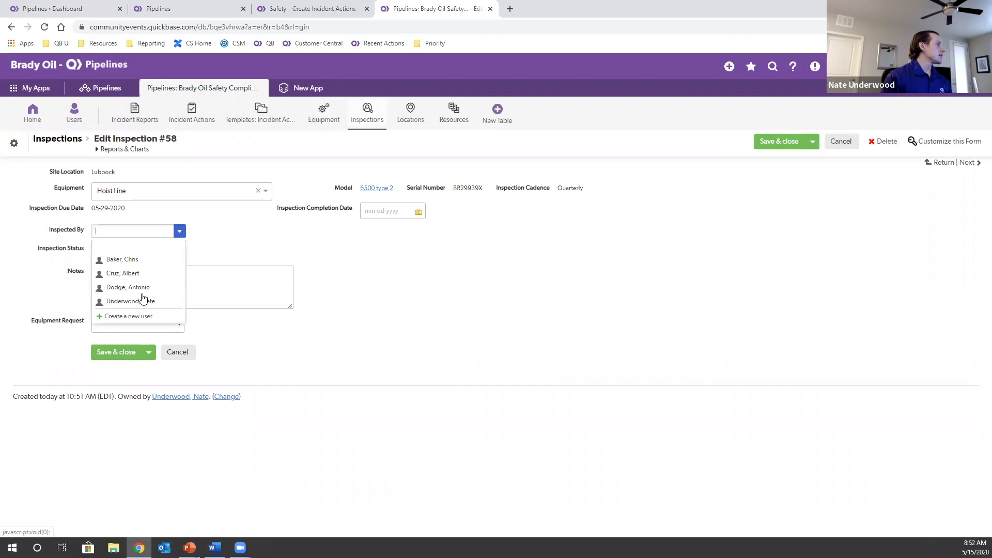
pyautogui.click(143, 300)
pyautogui.click(168, 255)
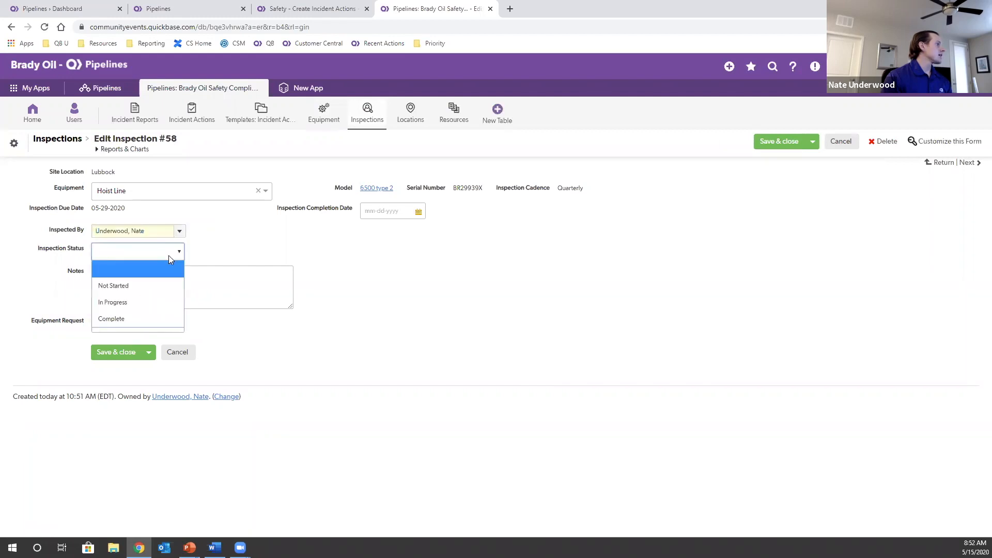
pyautogui.click(141, 318)
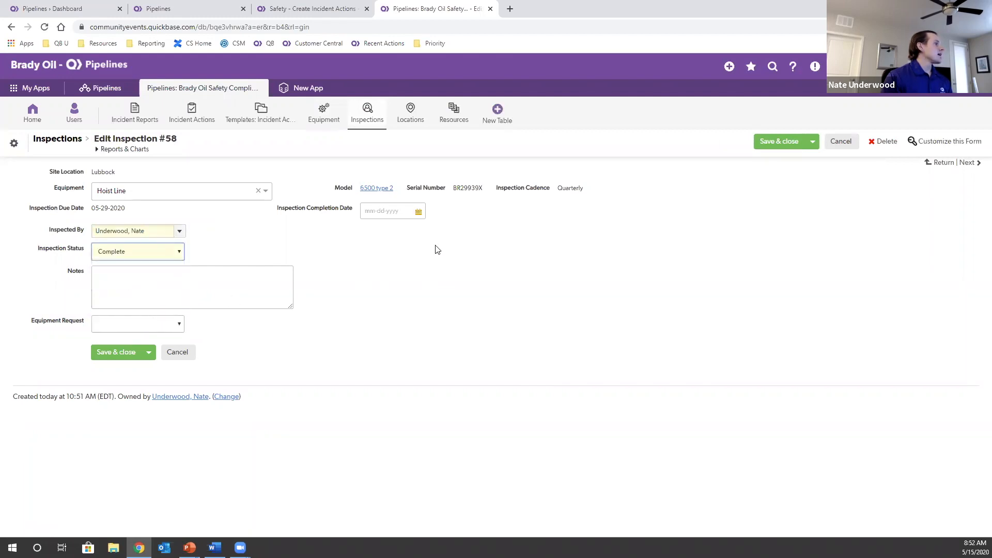
pyautogui.click(419, 211)
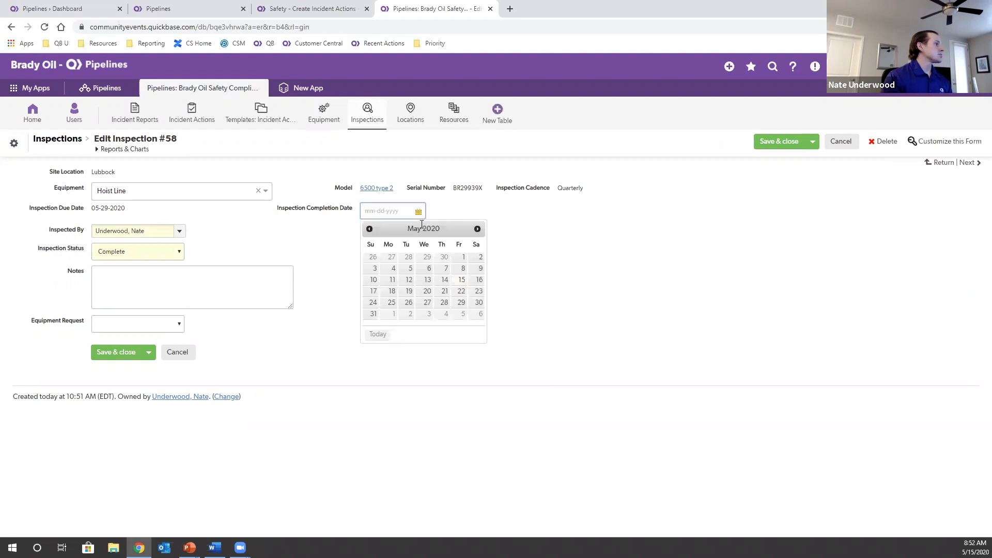
pyautogui.click(461, 279)
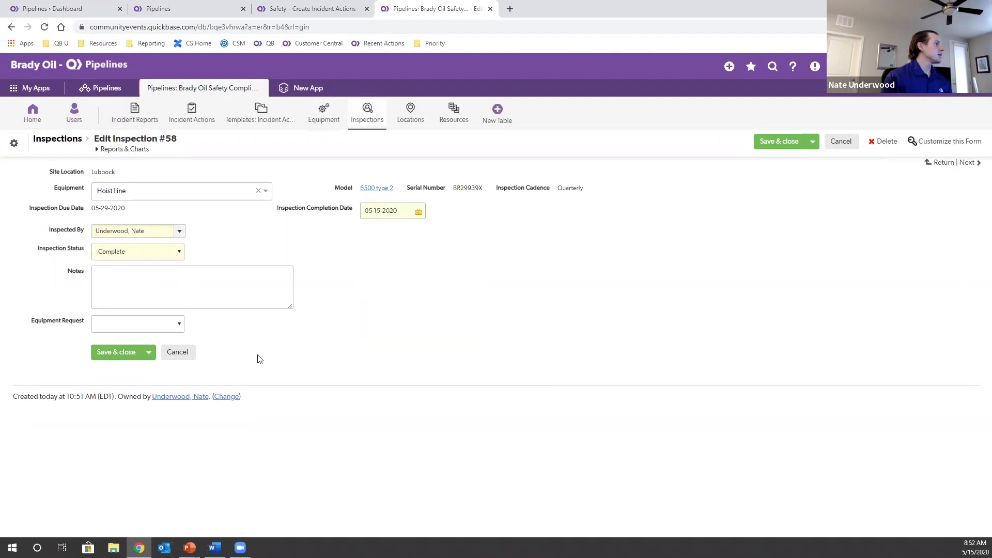
pyautogui.click(110, 355)
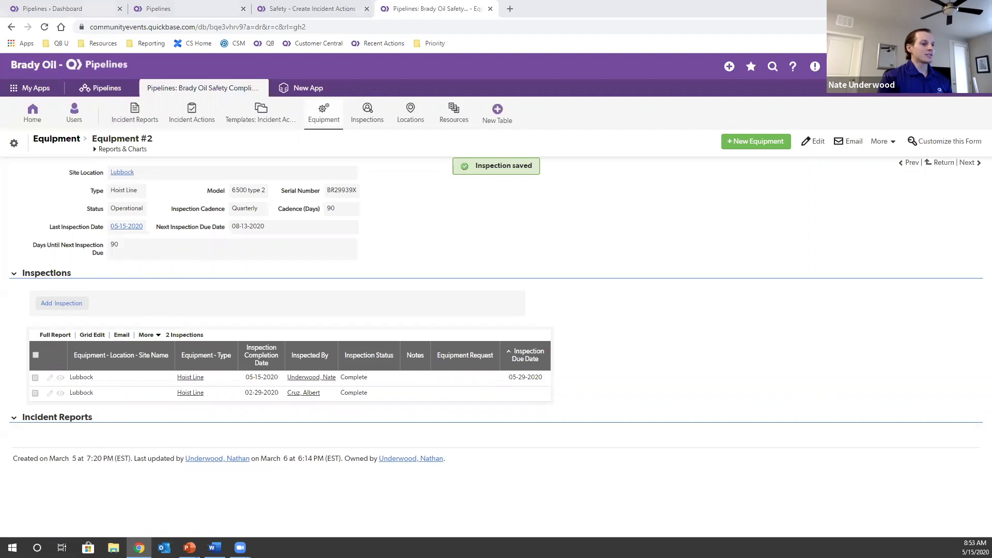
pyautogui.hotkey('alt', 'Tab')
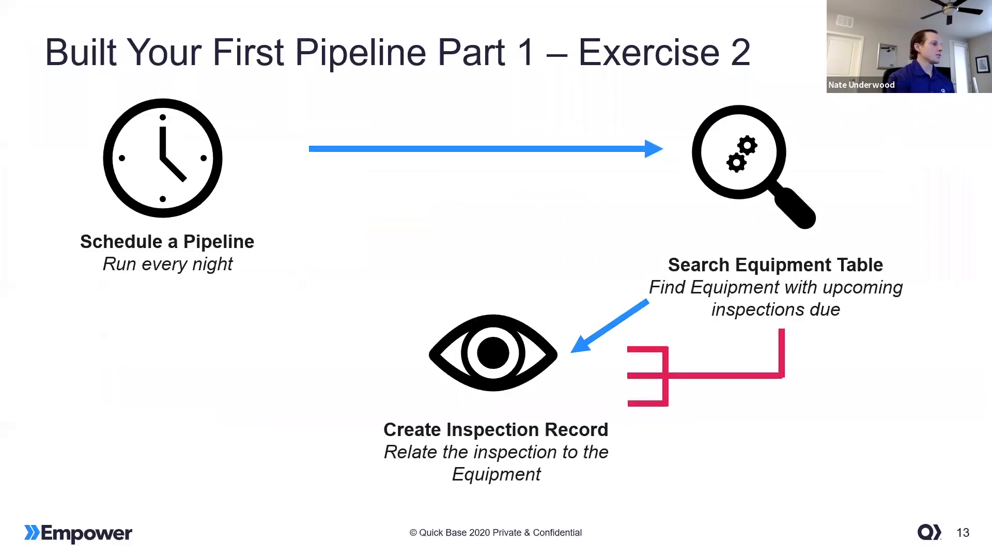
pyautogui.press('Right')
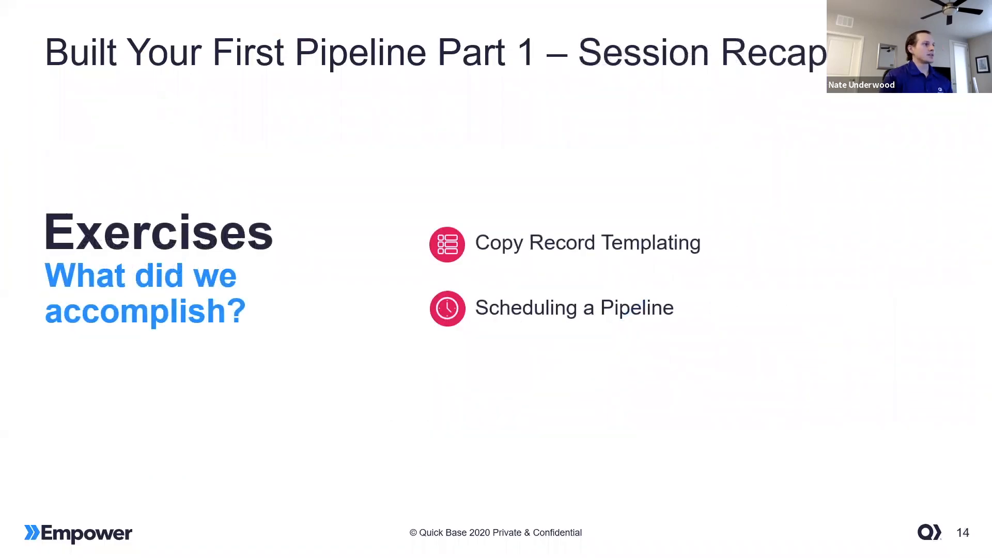